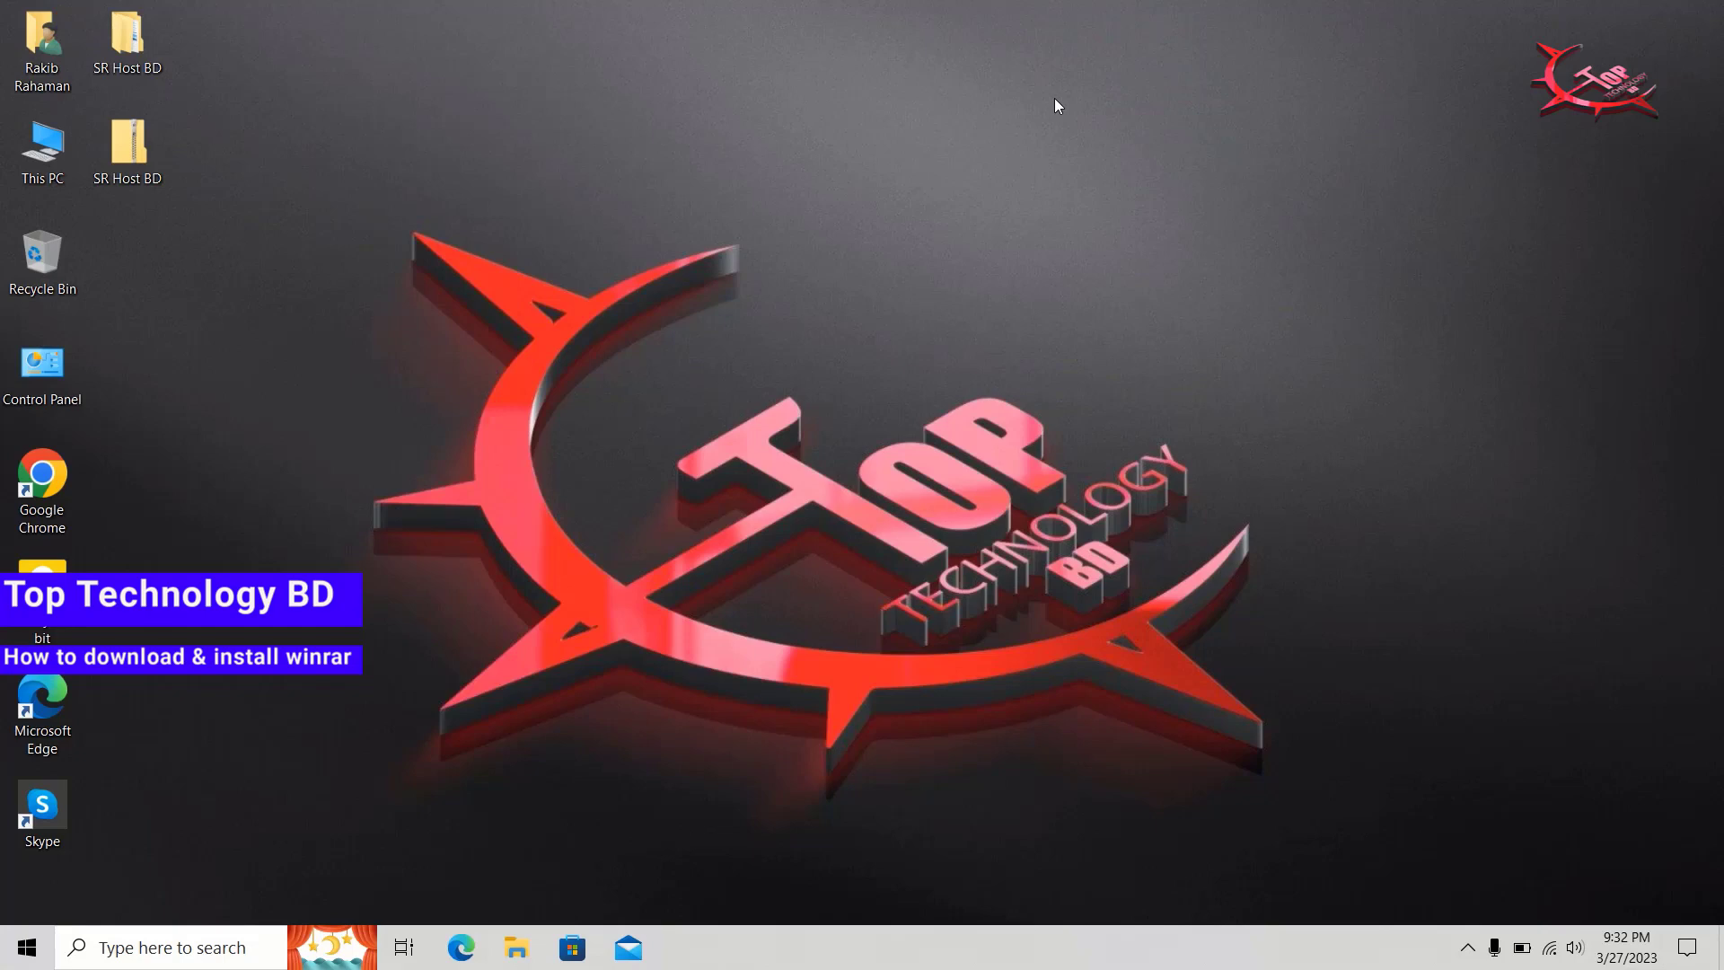
{"action": "right_click", "coordinate": [1056, 105]}
{"action": "left_click", "coordinate": [1087, 165]}
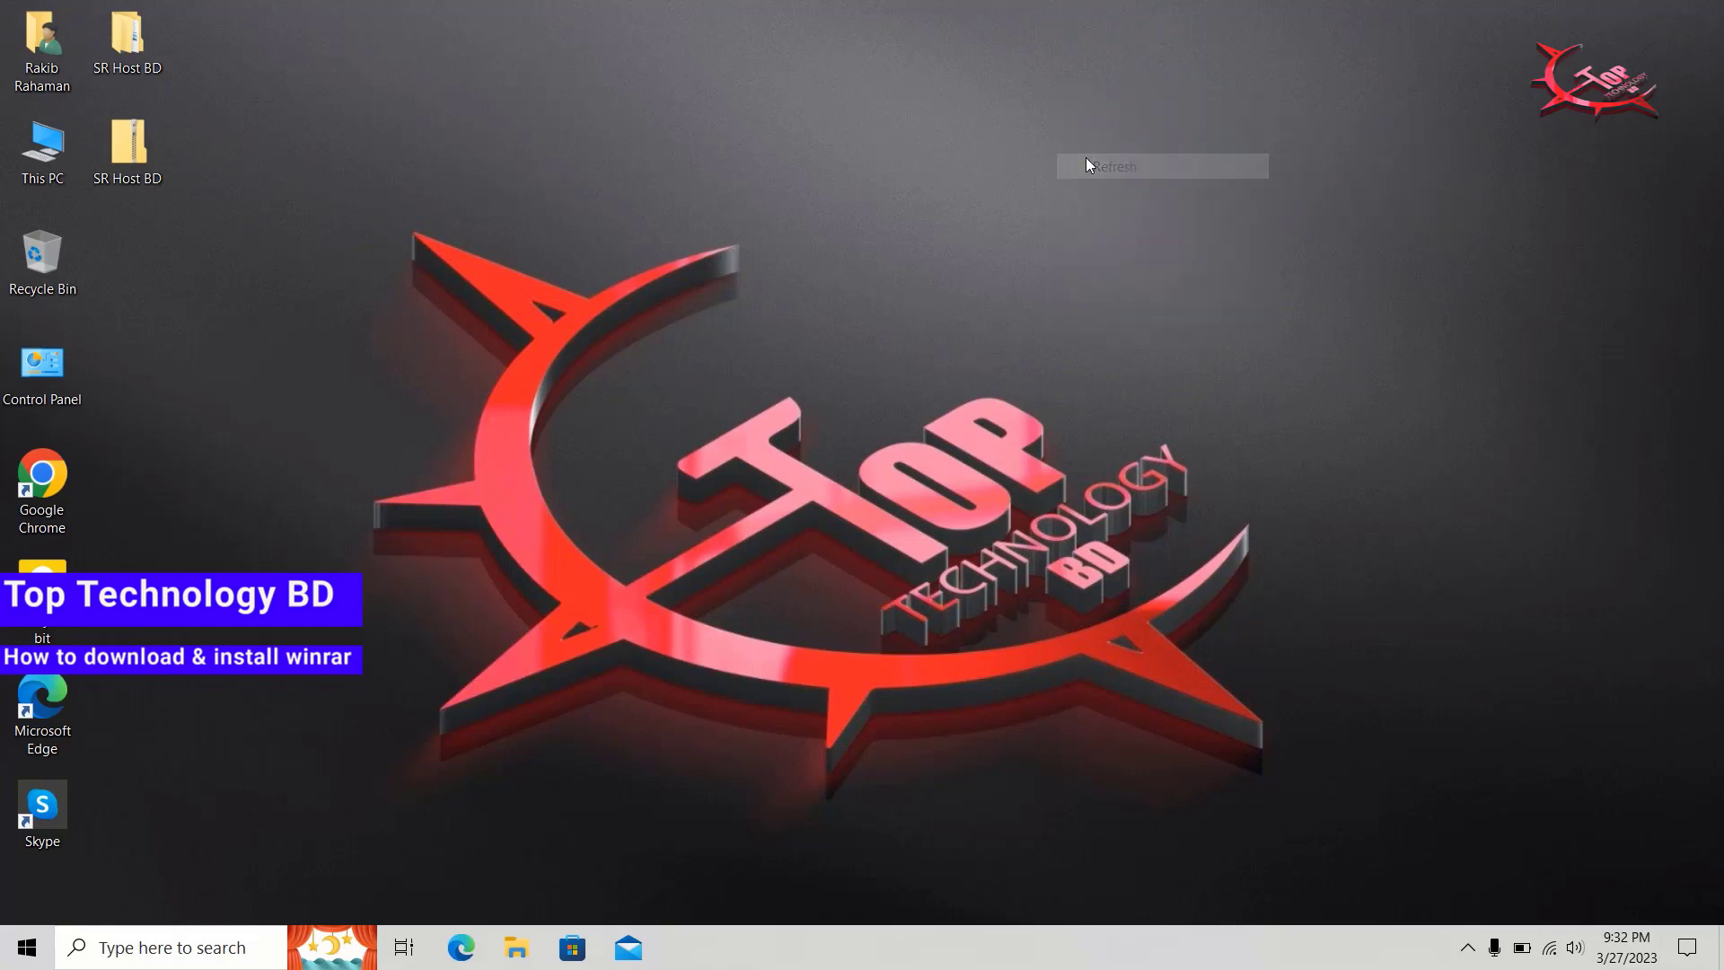
{"action": "right_click", "coordinate": [333, 175]}
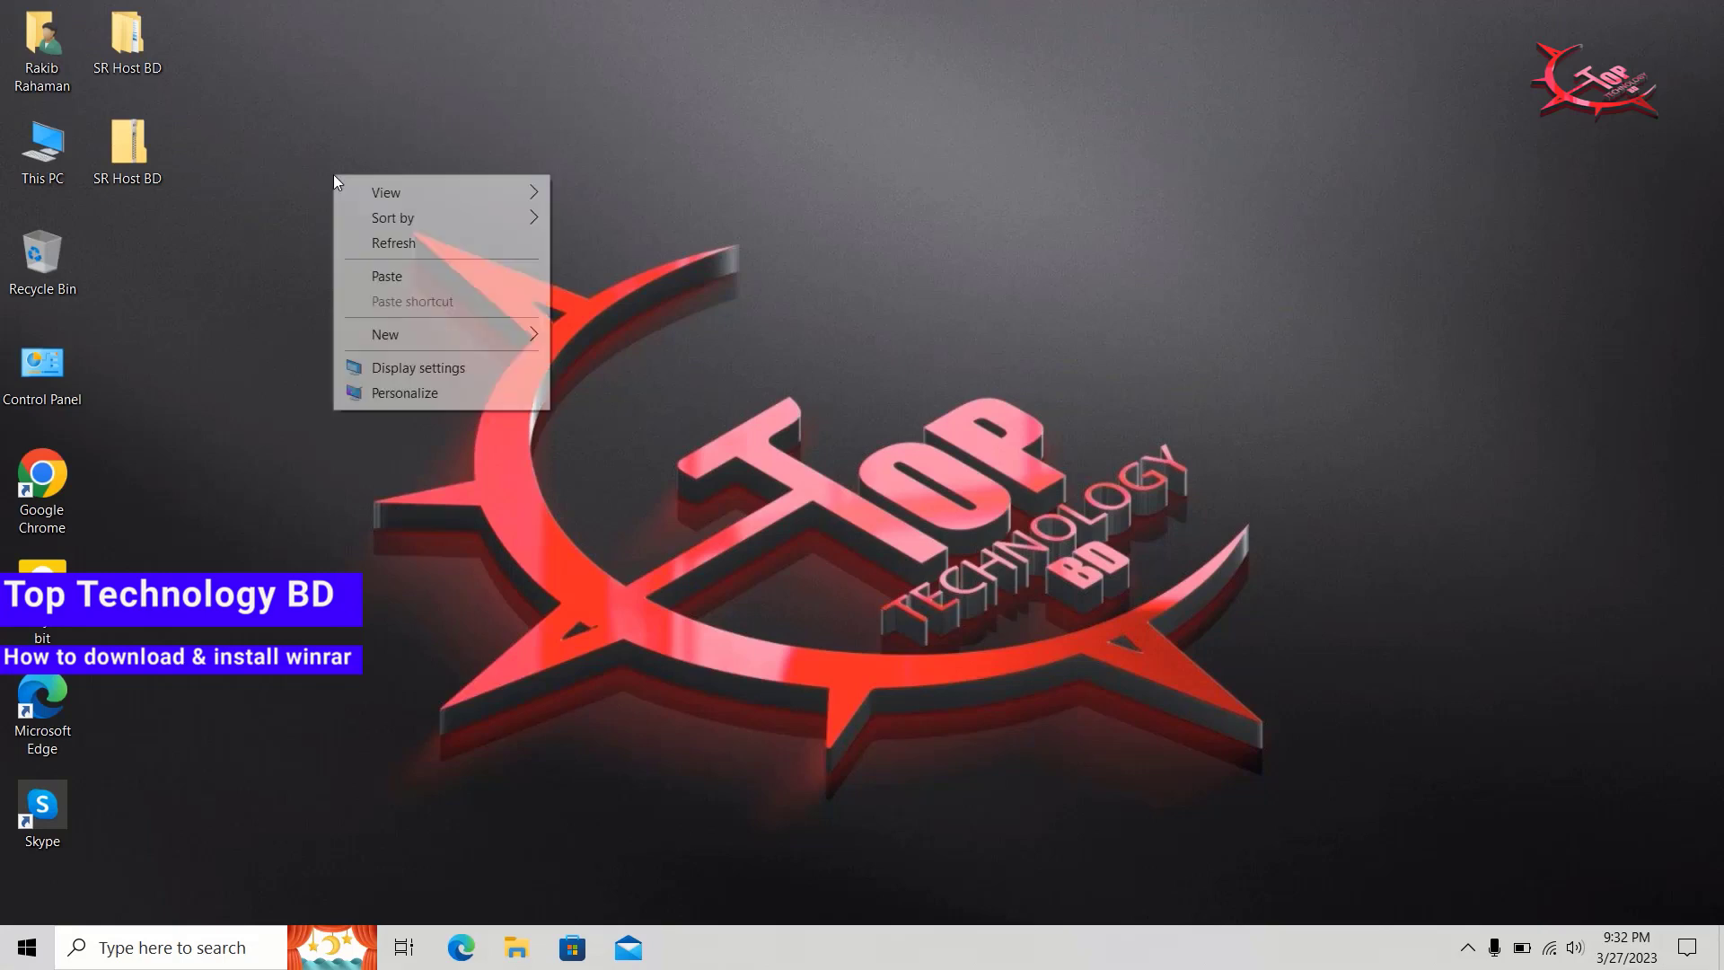
{"action": "left_click", "coordinate": [363, 243]}
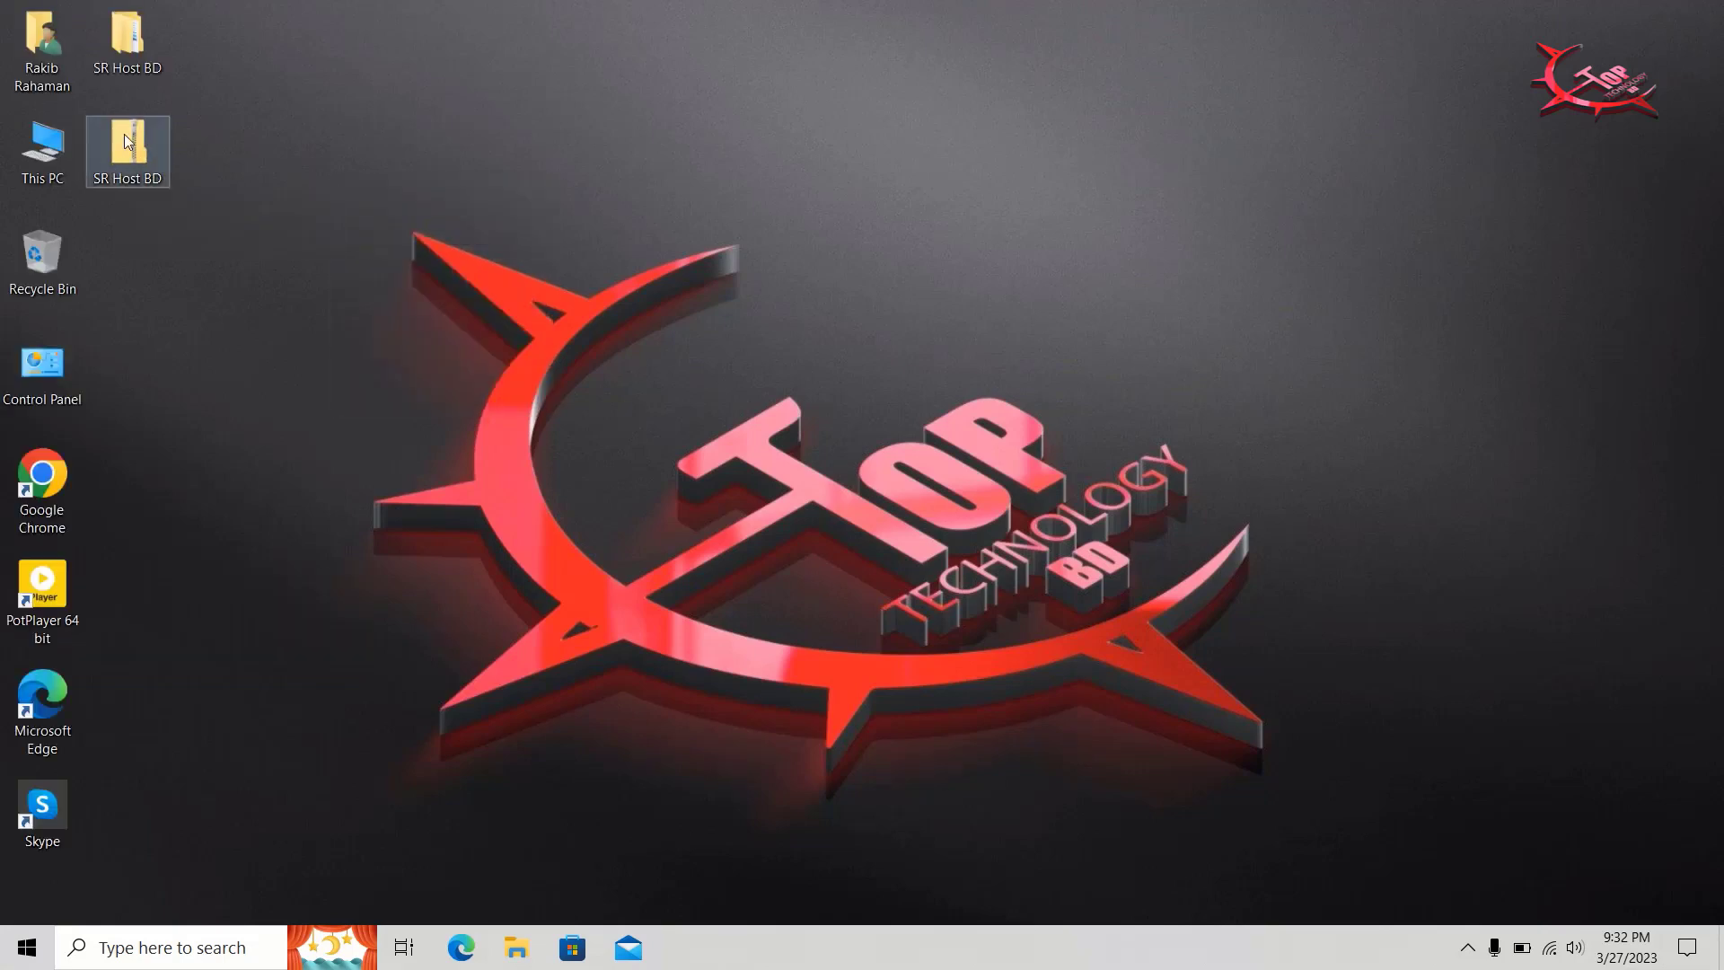
{"action": "right_click", "coordinate": [368, 205]}
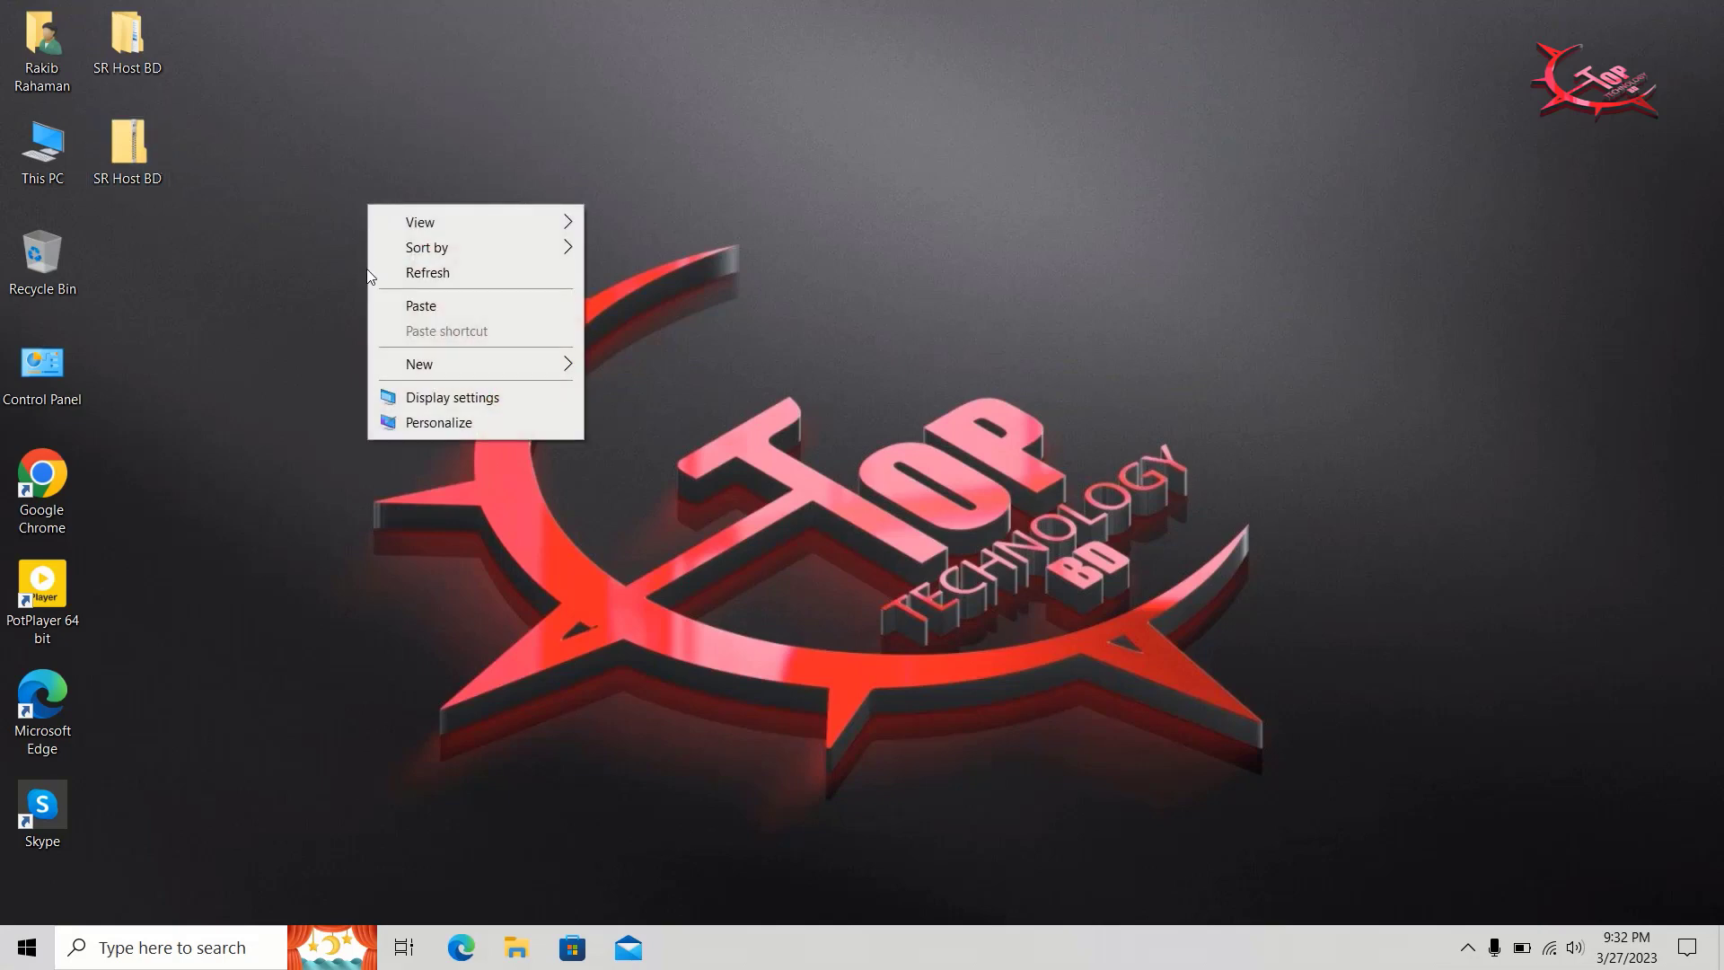
{"action": "left_click", "coordinate": [400, 273]}
{"action": "right_click", "coordinate": [396, 269]}
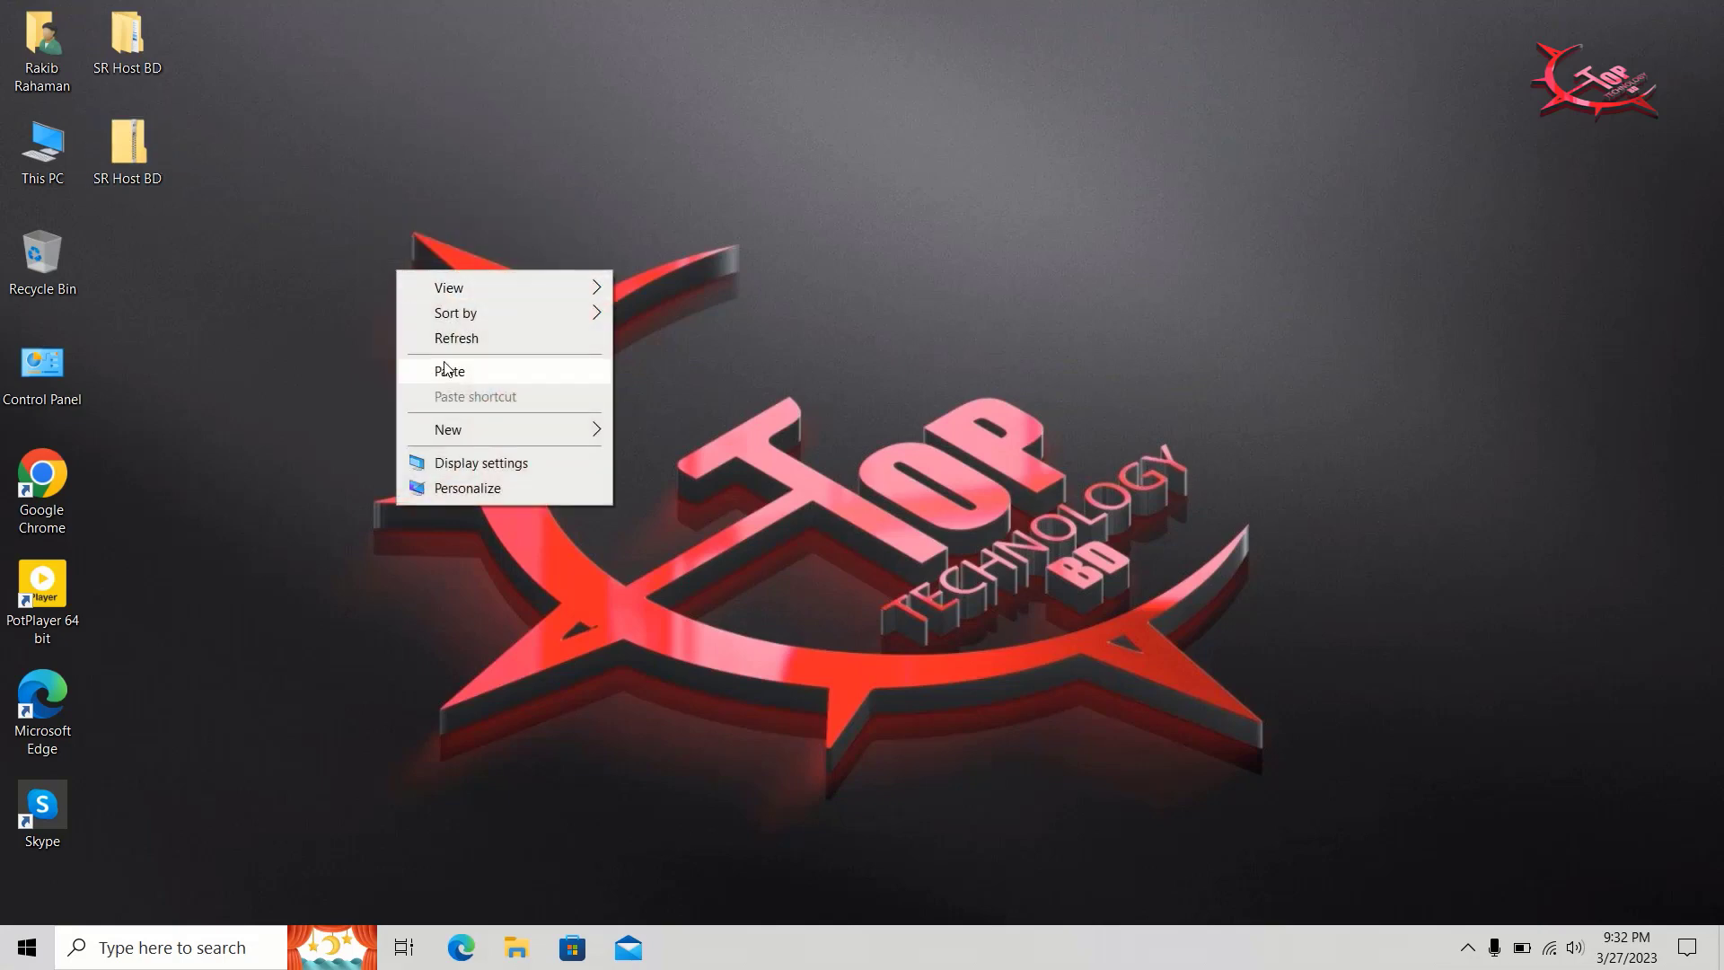
{"action": "left_click", "coordinate": [466, 346]}
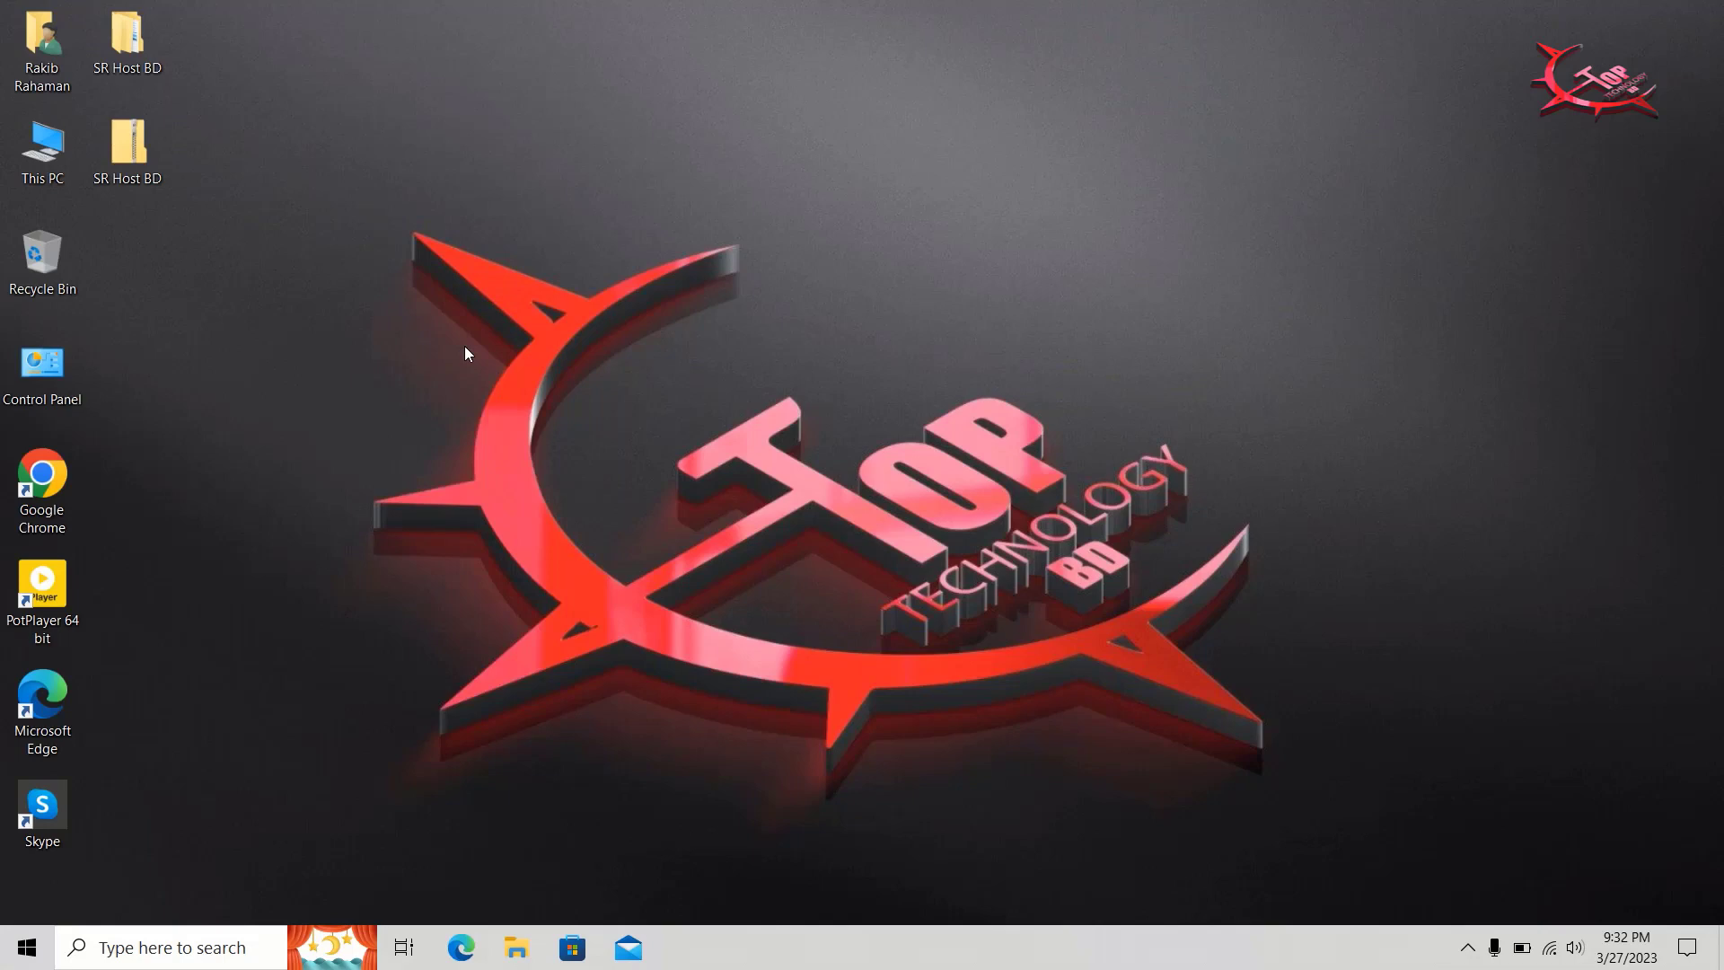
{"action": "right_click", "coordinate": [465, 346]}
{"action": "left_click", "coordinate": [487, 414]}
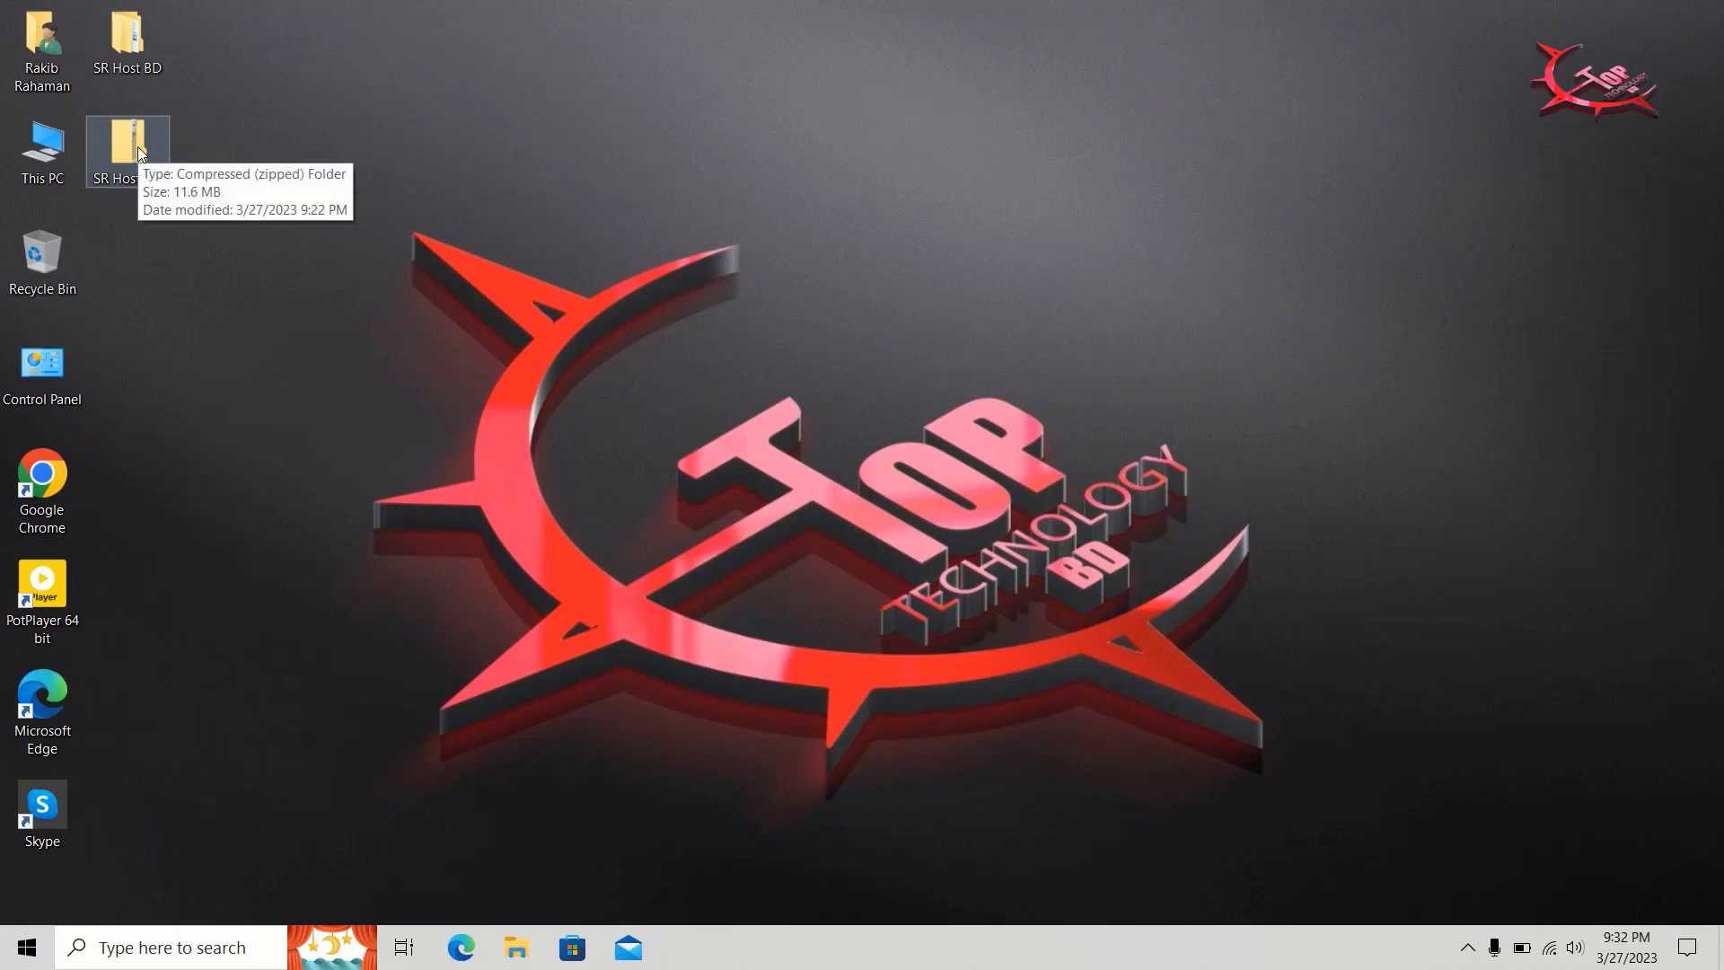
{"action": "right_click", "coordinate": [397, 100]}
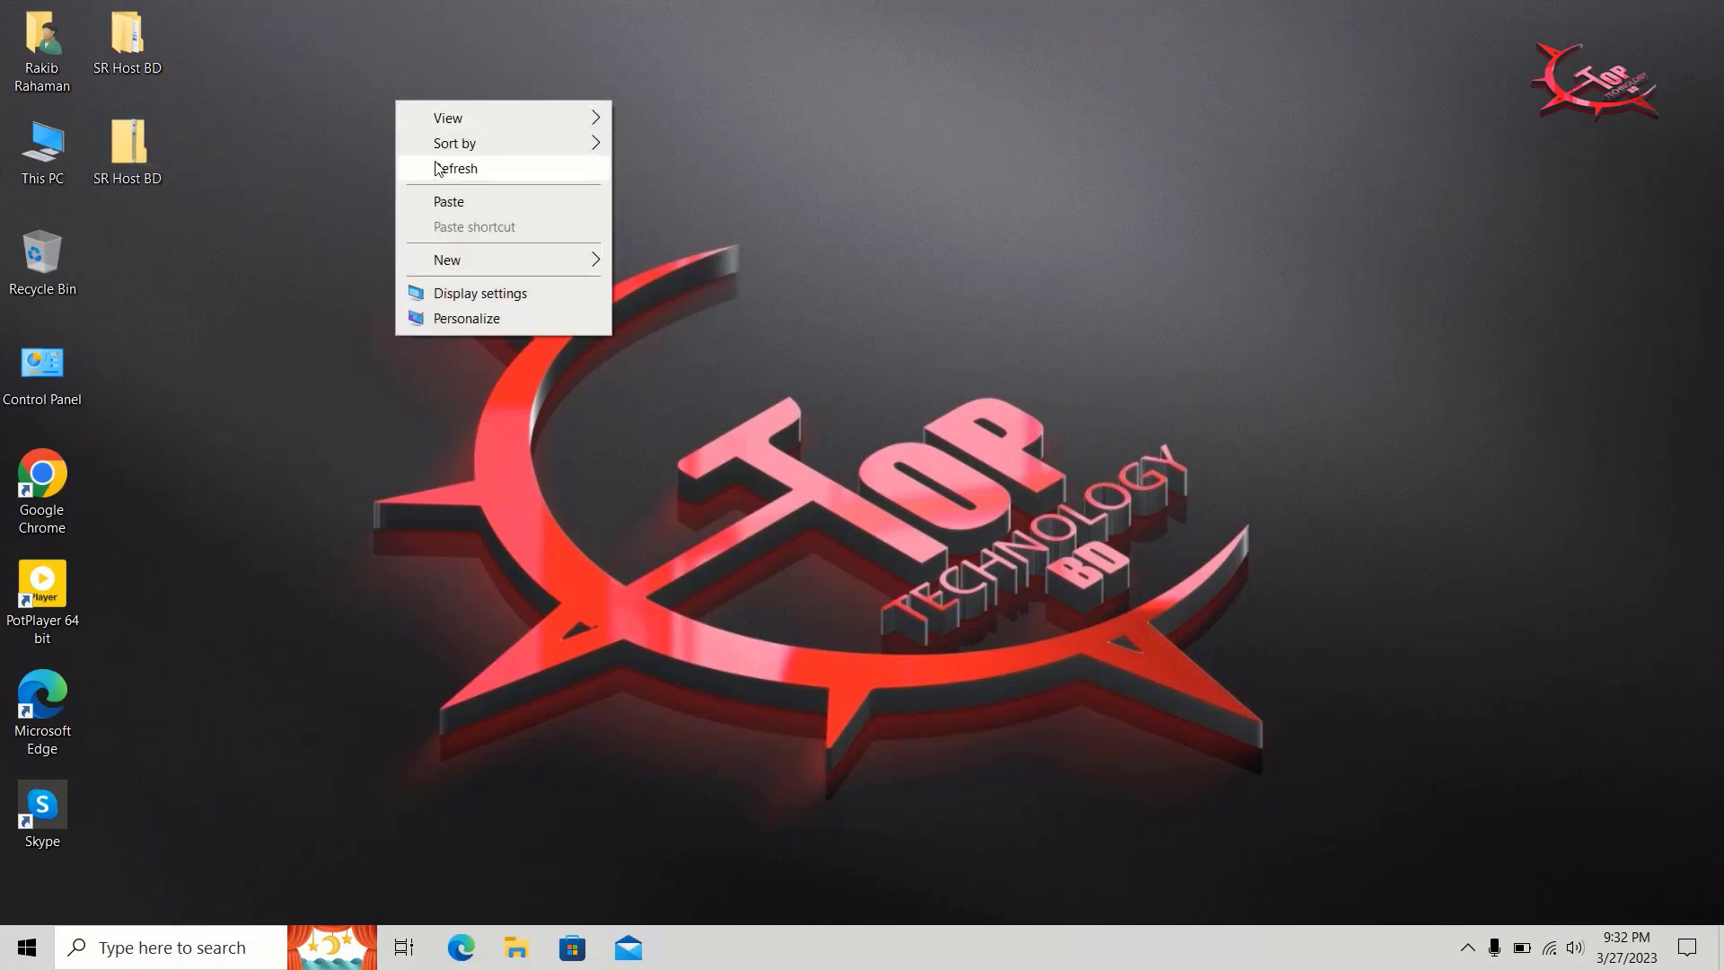
{"action": "left_click", "coordinate": [437, 169]}
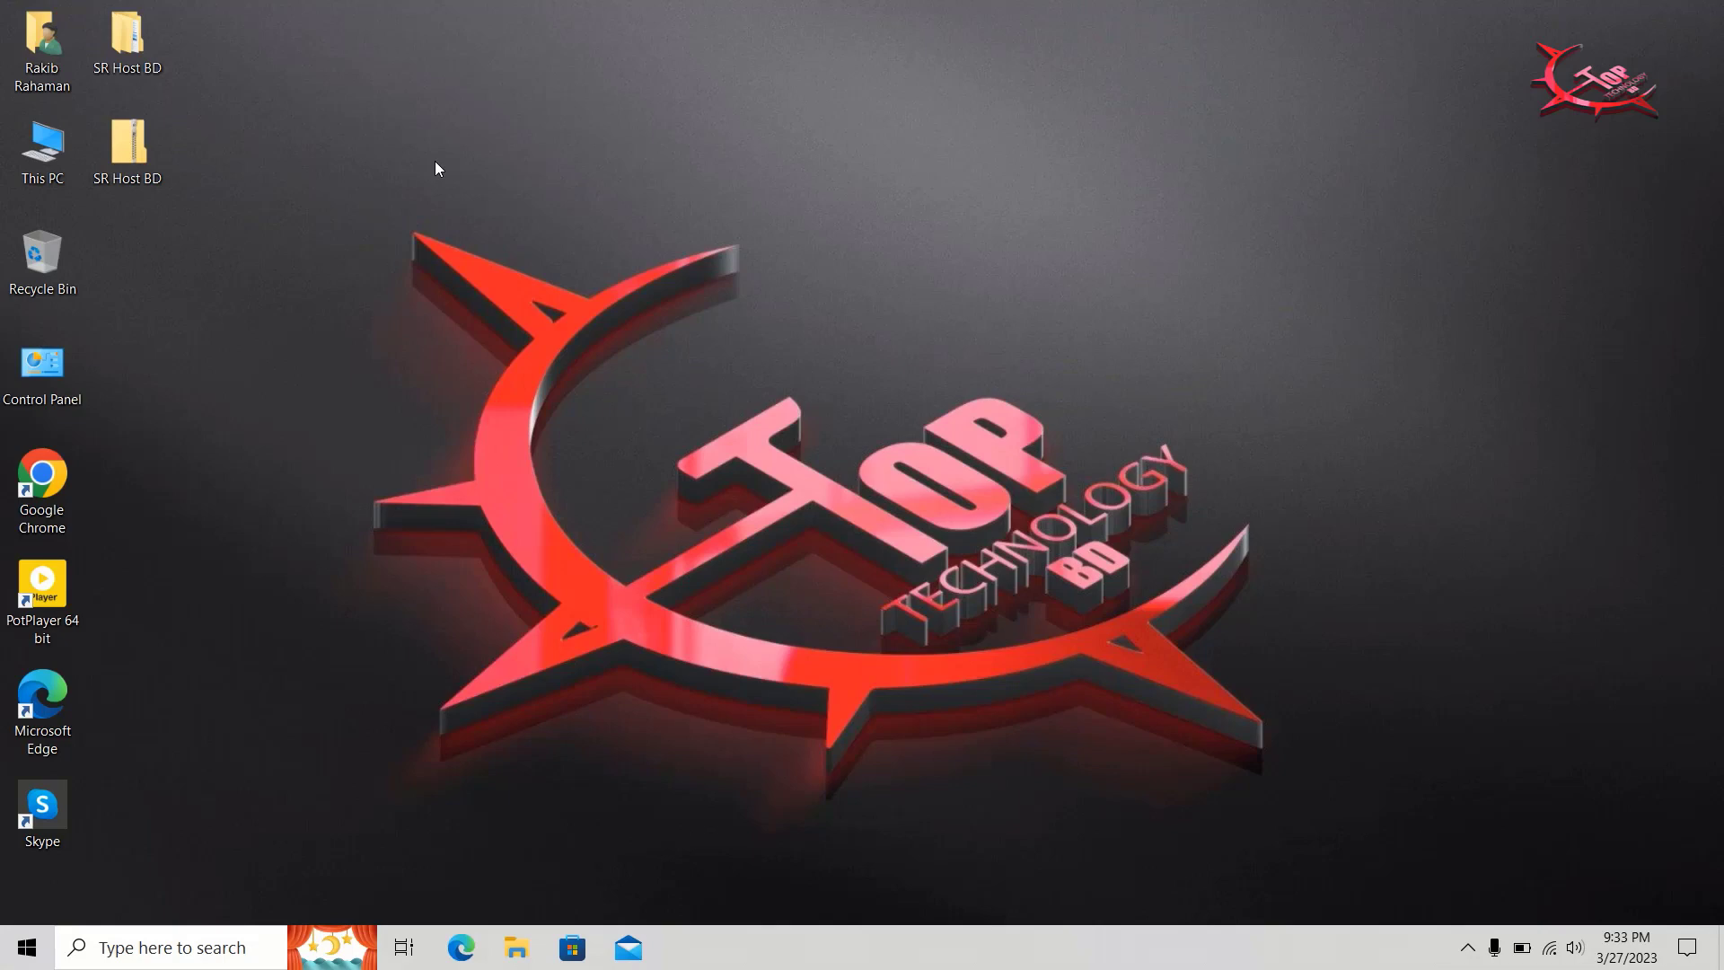
{"action": "right_click", "coordinate": [436, 162]}
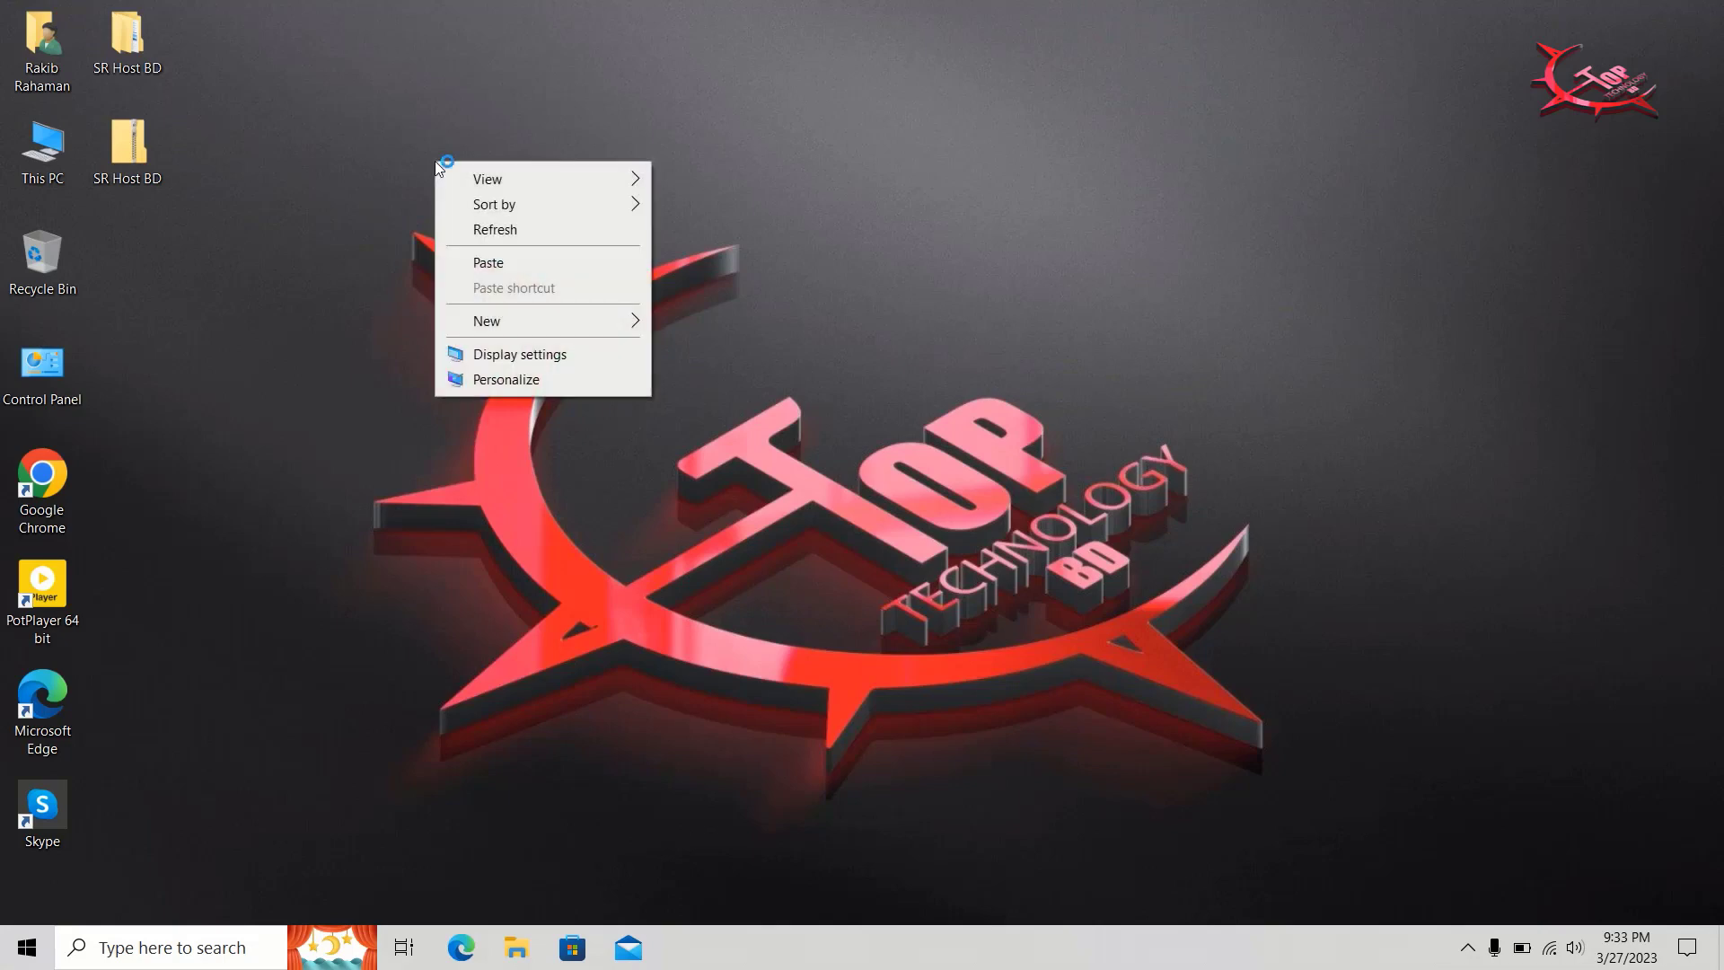
{"action": "left_click", "coordinate": [441, 228]}
{"action": "right_click", "coordinate": [354, 145]}
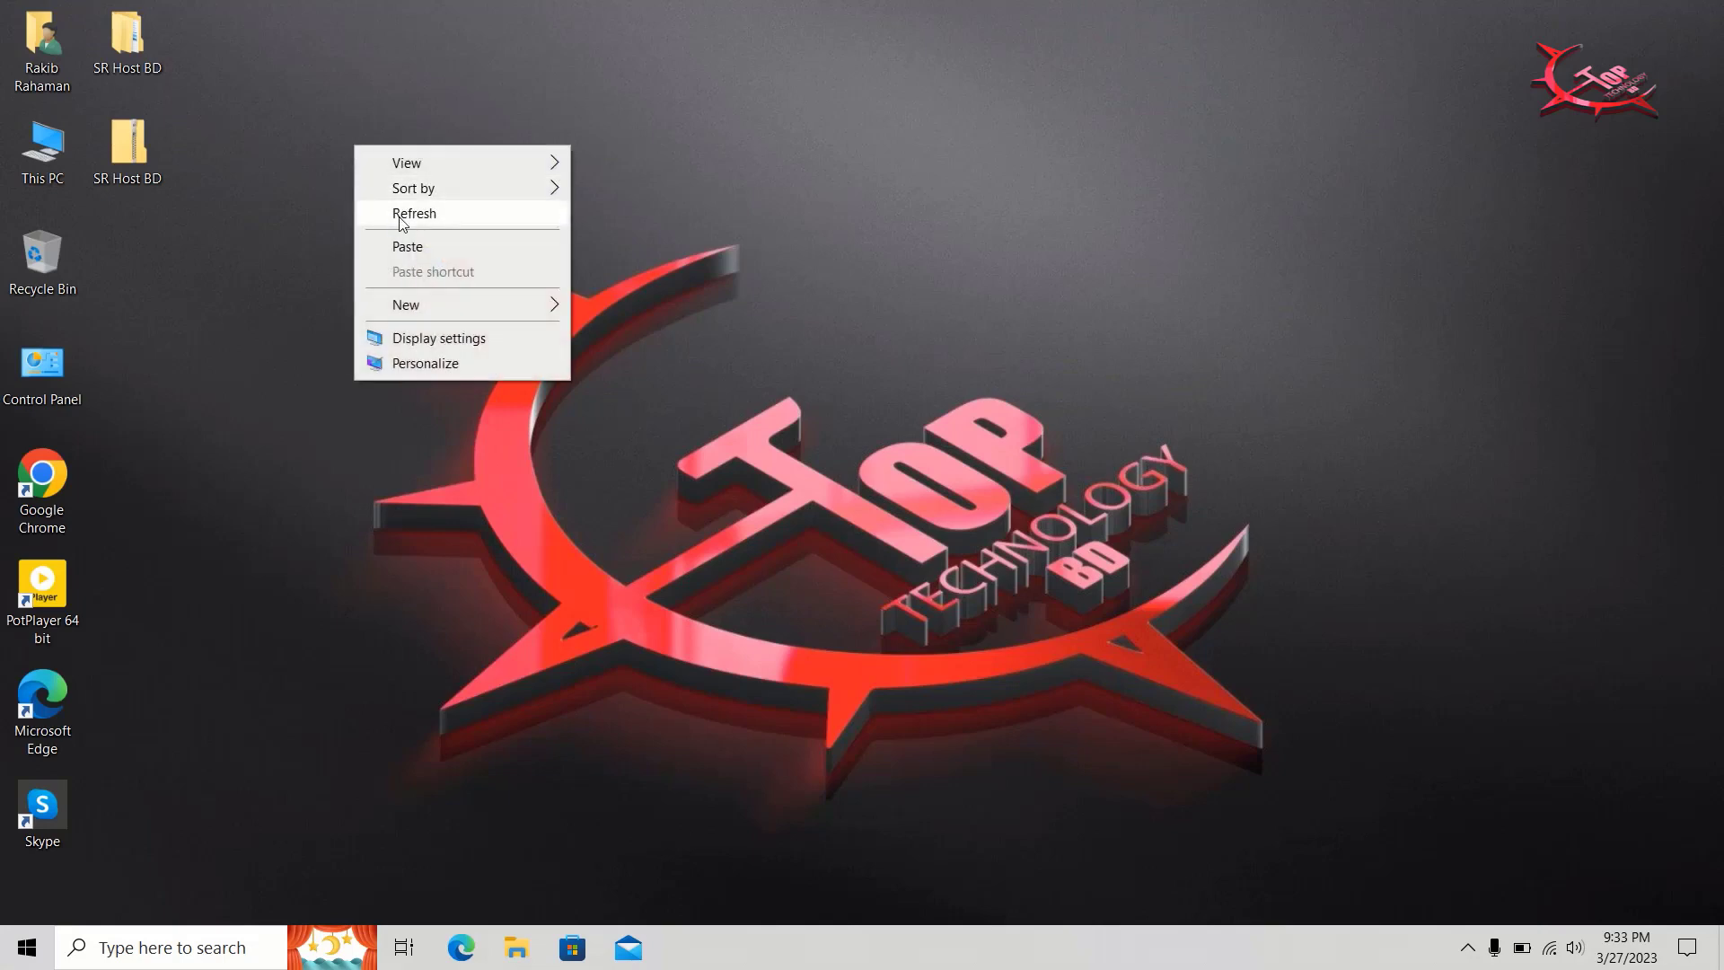
{"action": "left_click", "coordinate": [402, 217]}
{"action": "right_click", "coordinate": [404, 213]}
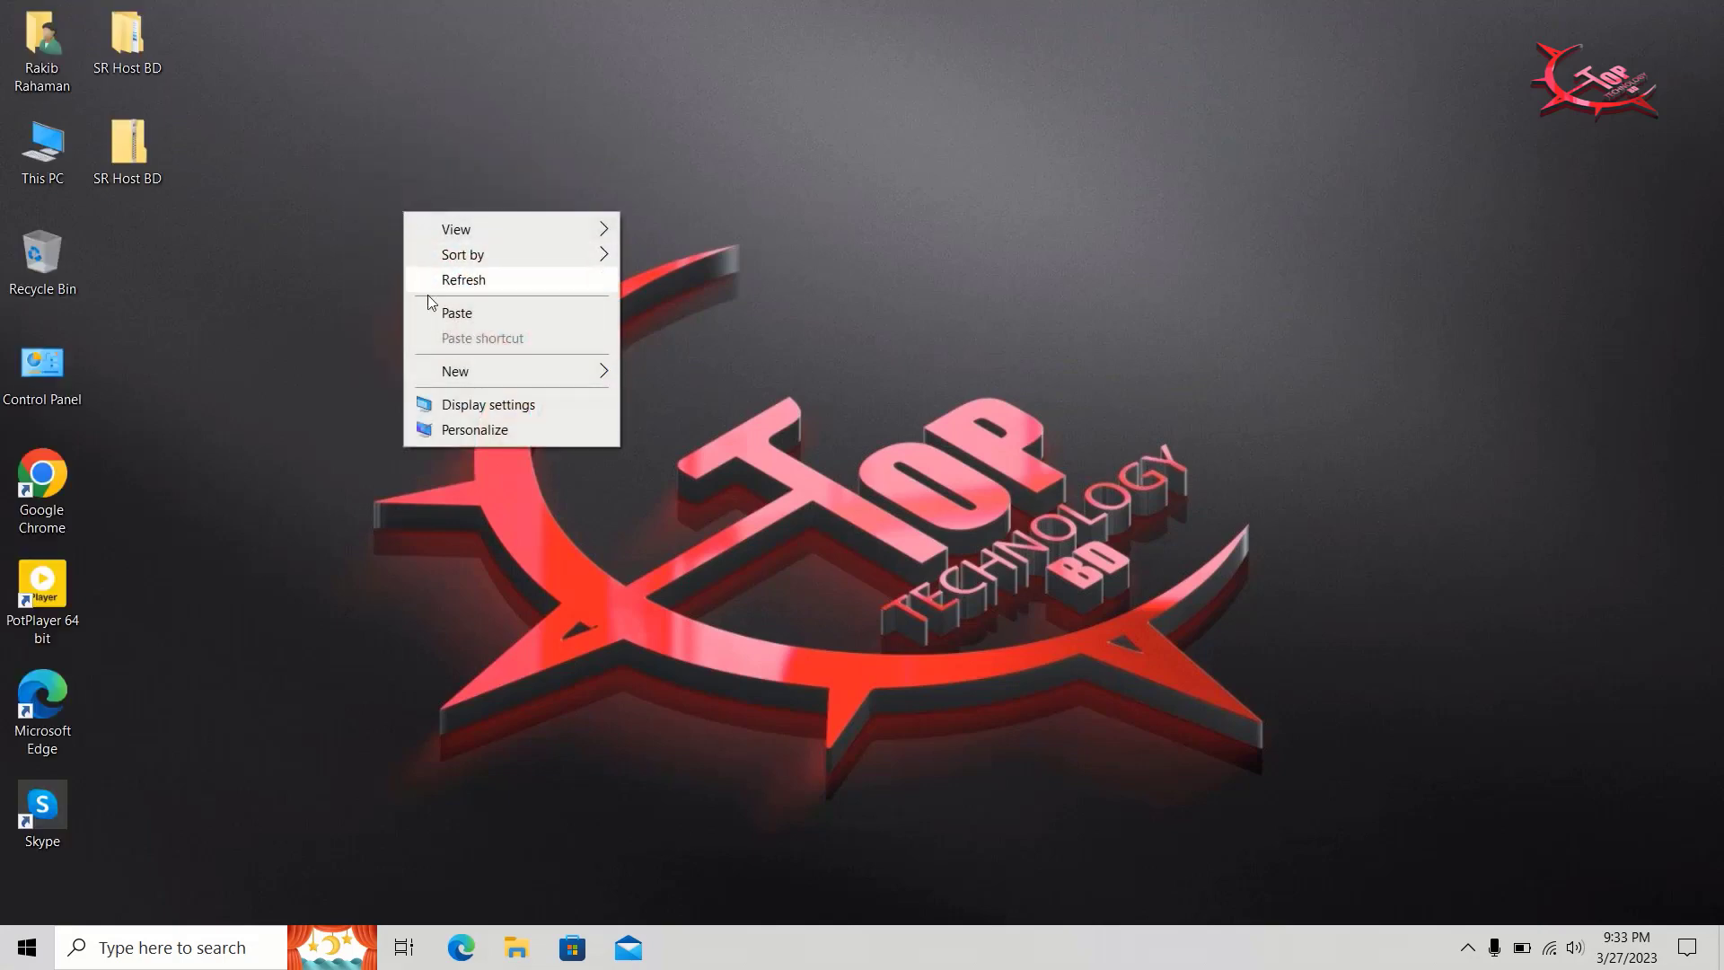
{"action": "left_click", "coordinate": [441, 281]}
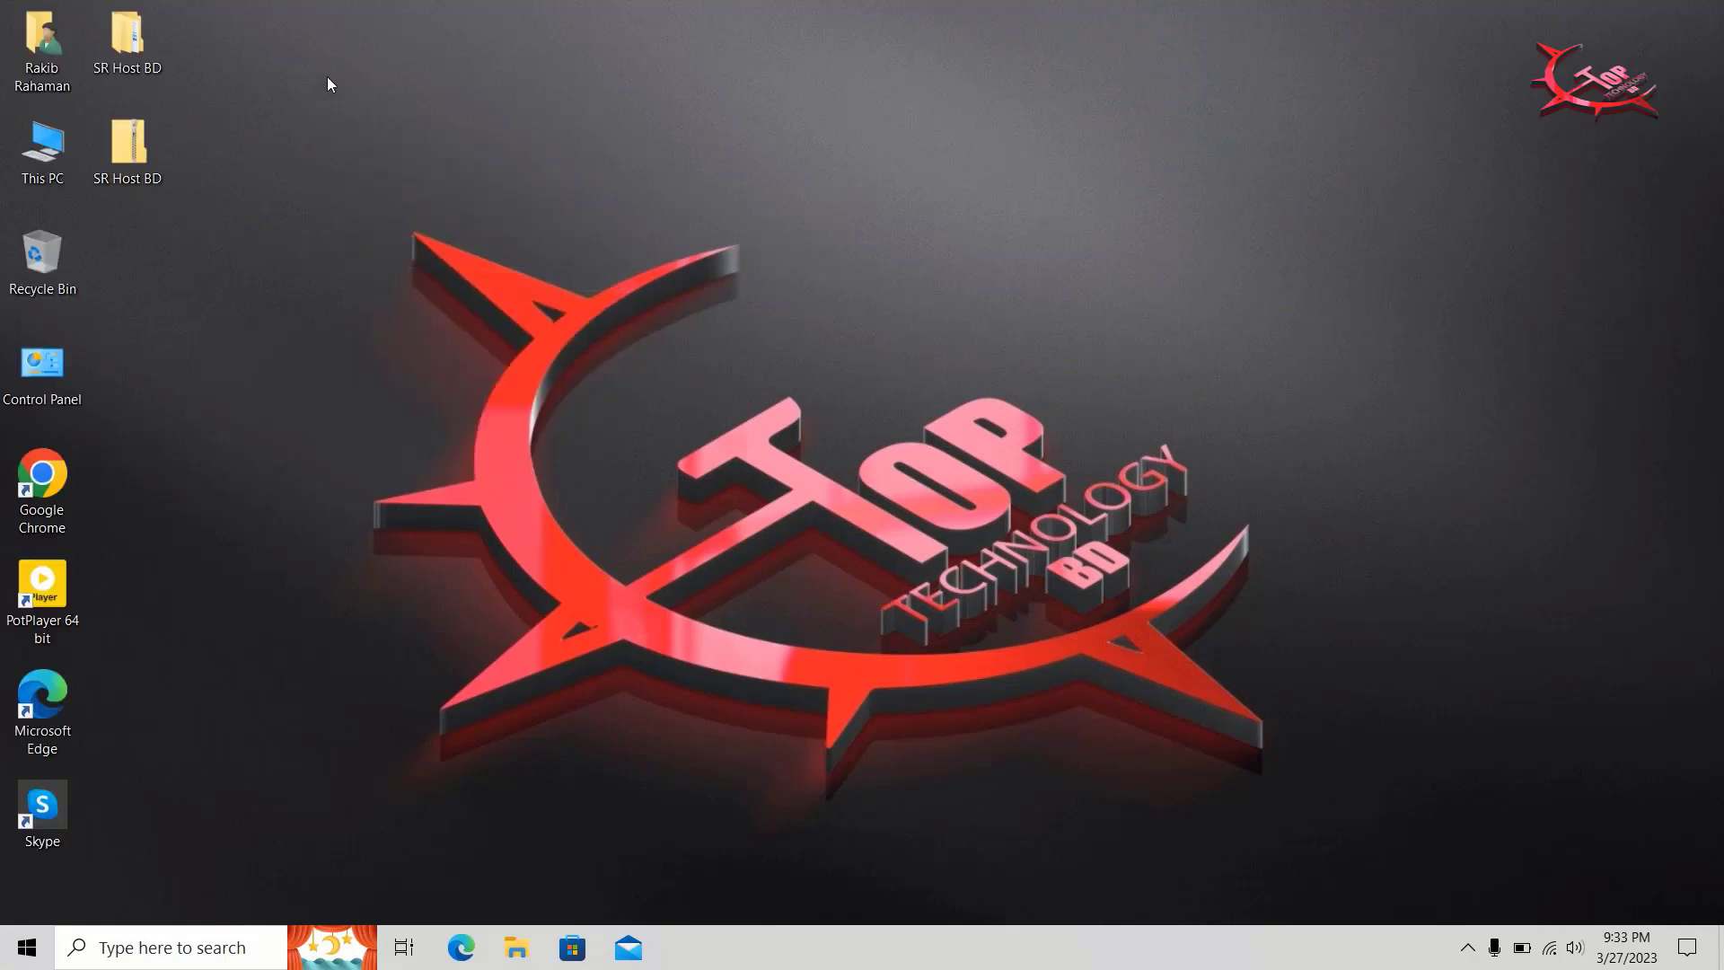
{"action": "right_click", "coordinate": [302, 141]}
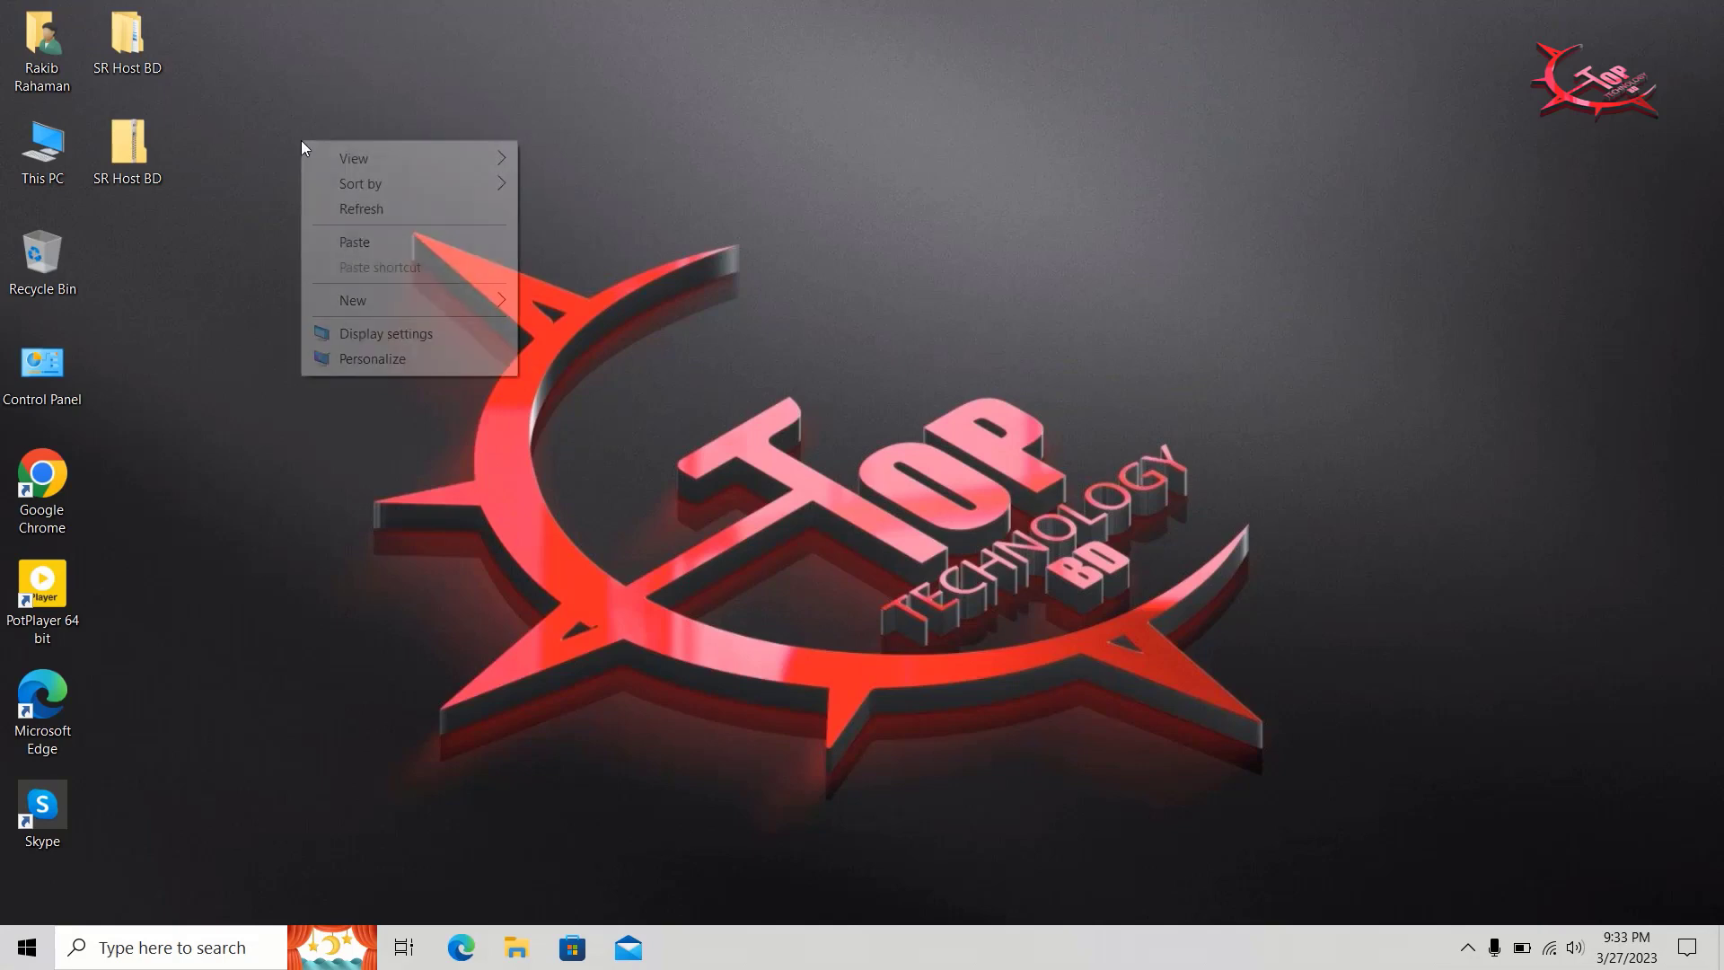
{"action": "left_click", "coordinate": [366, 218]}
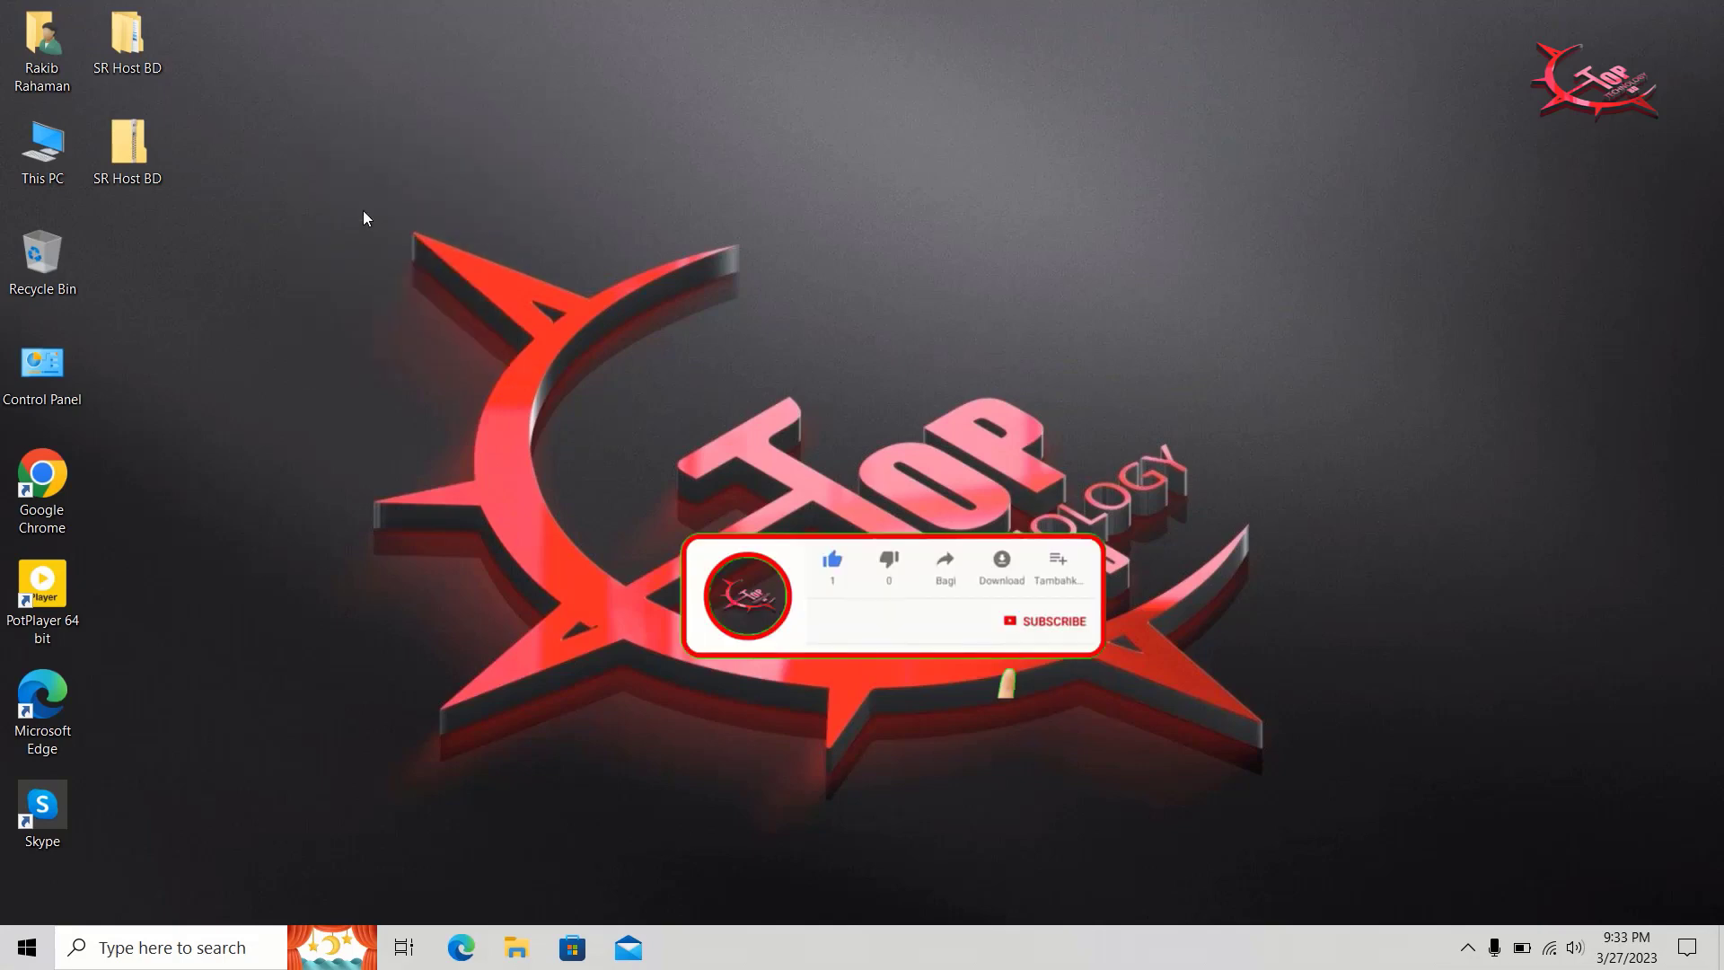
{"action": "right_click", "coordinate": [363, 211]}
{"action": "left_click", "coordinate": [405, 278]}
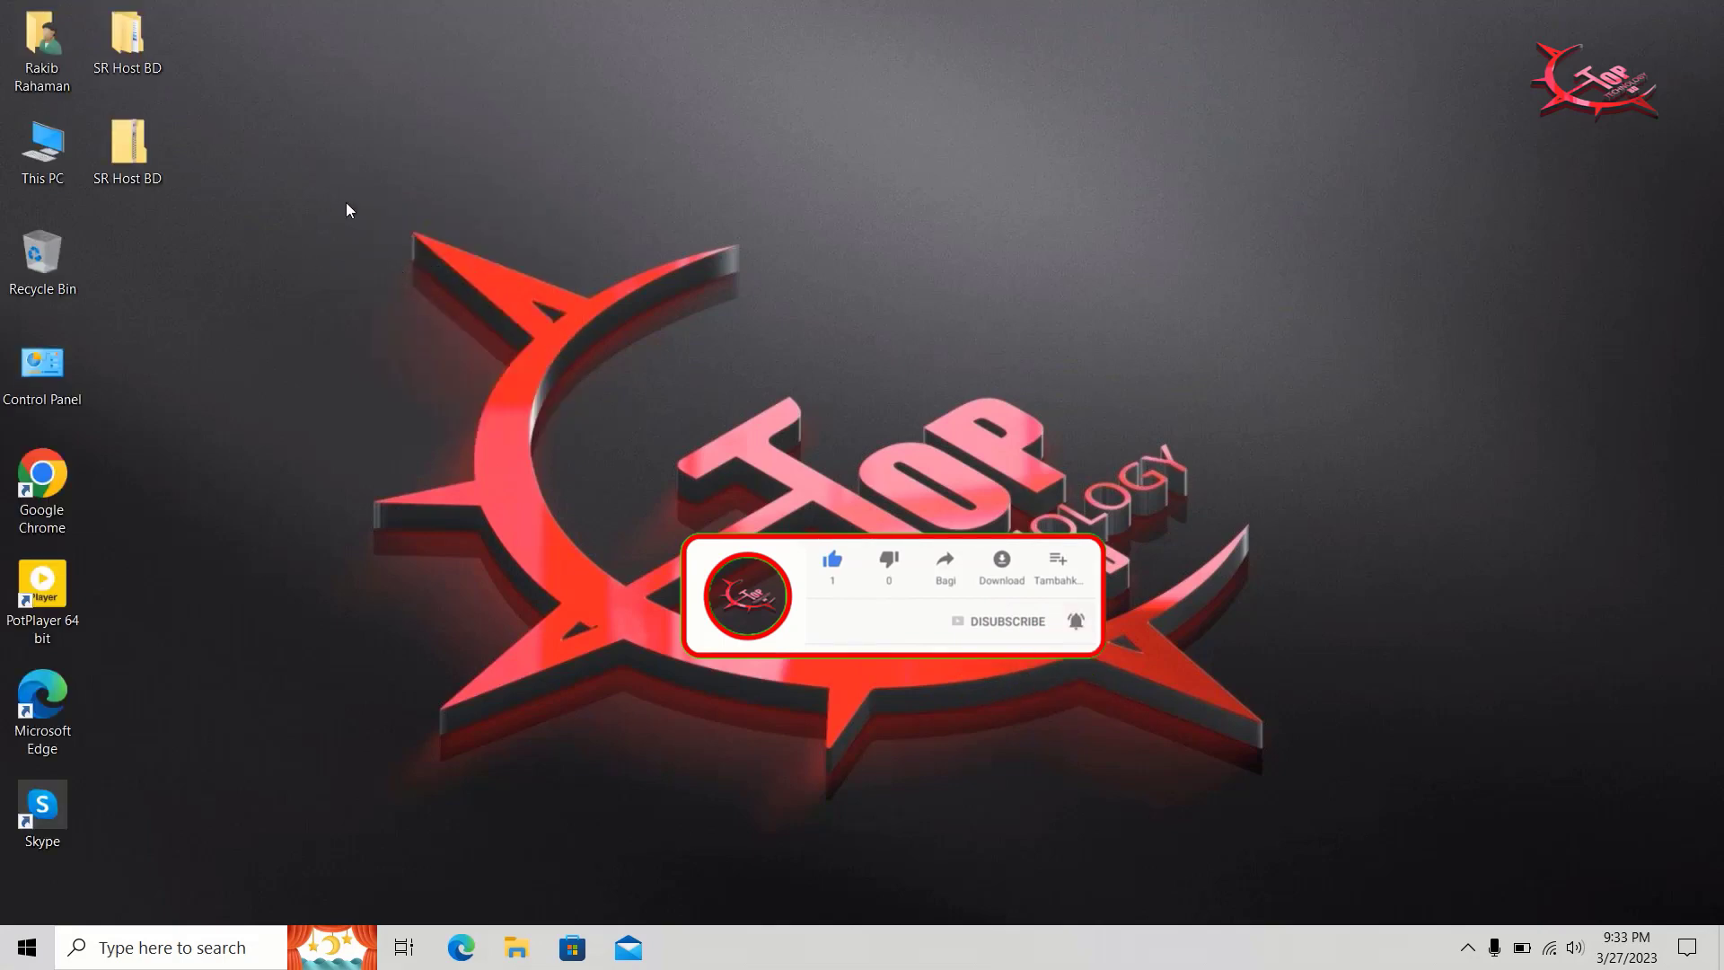
{"action": "right_click", "coordinate": [347, 132]}
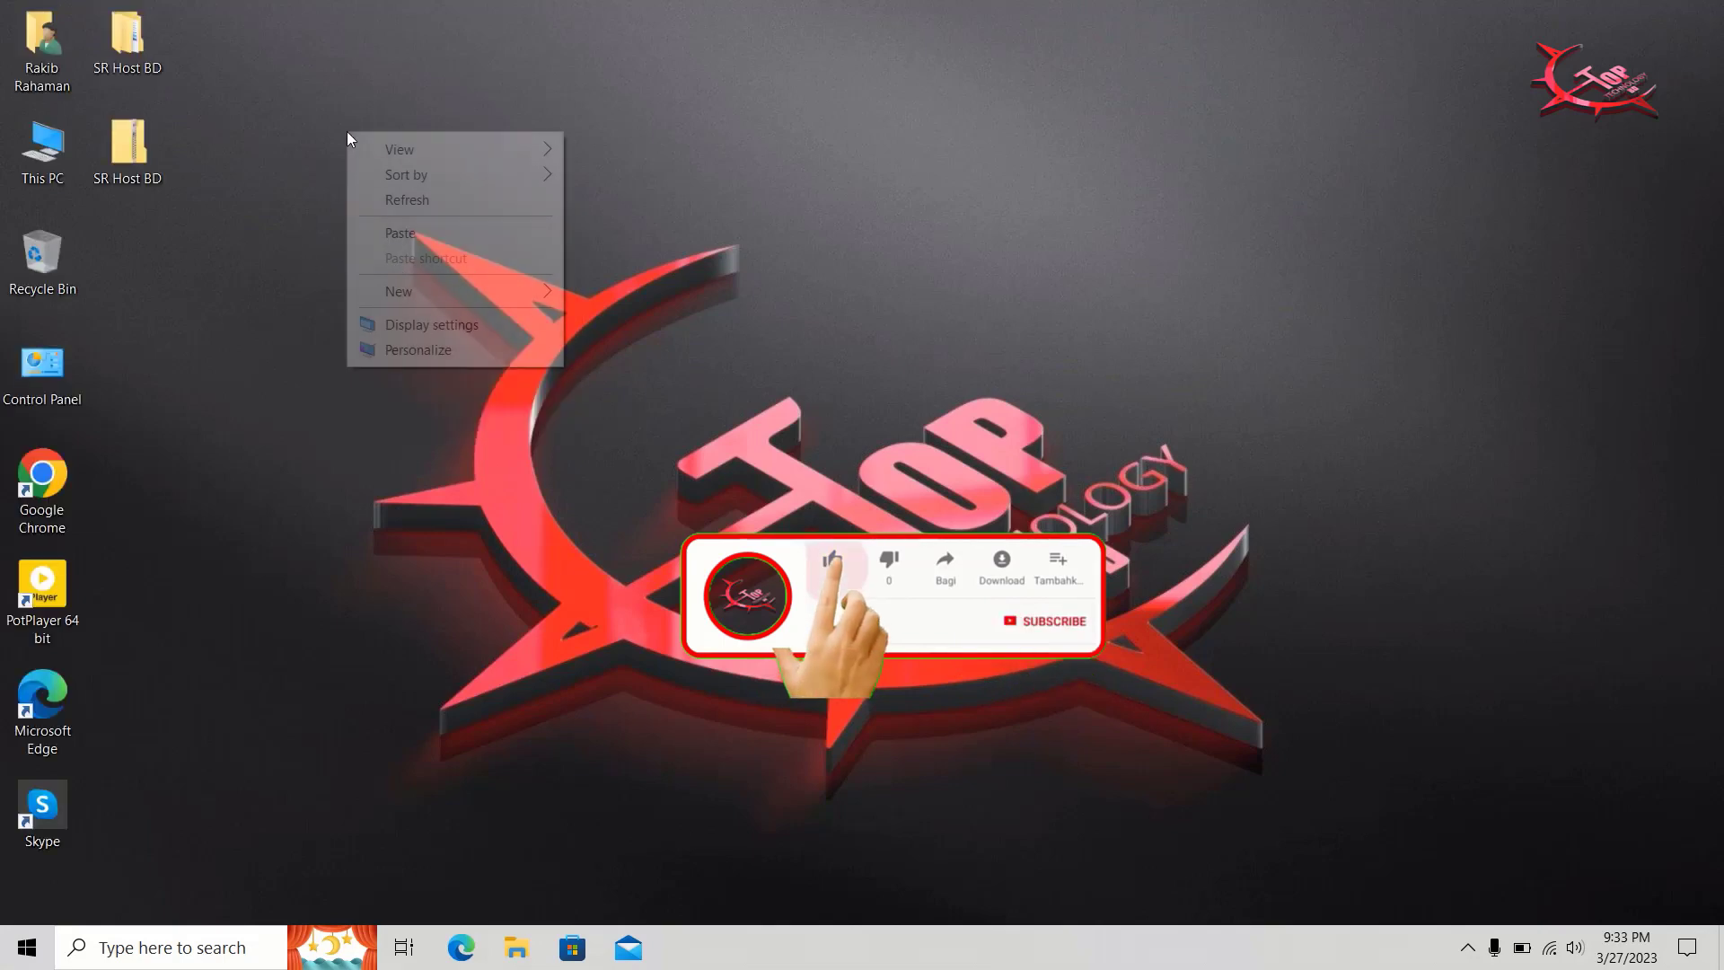
{"action": "left_click", "coordinate": [375, 206]}
{"action": "right_click", "coordinate": [383, 198]}
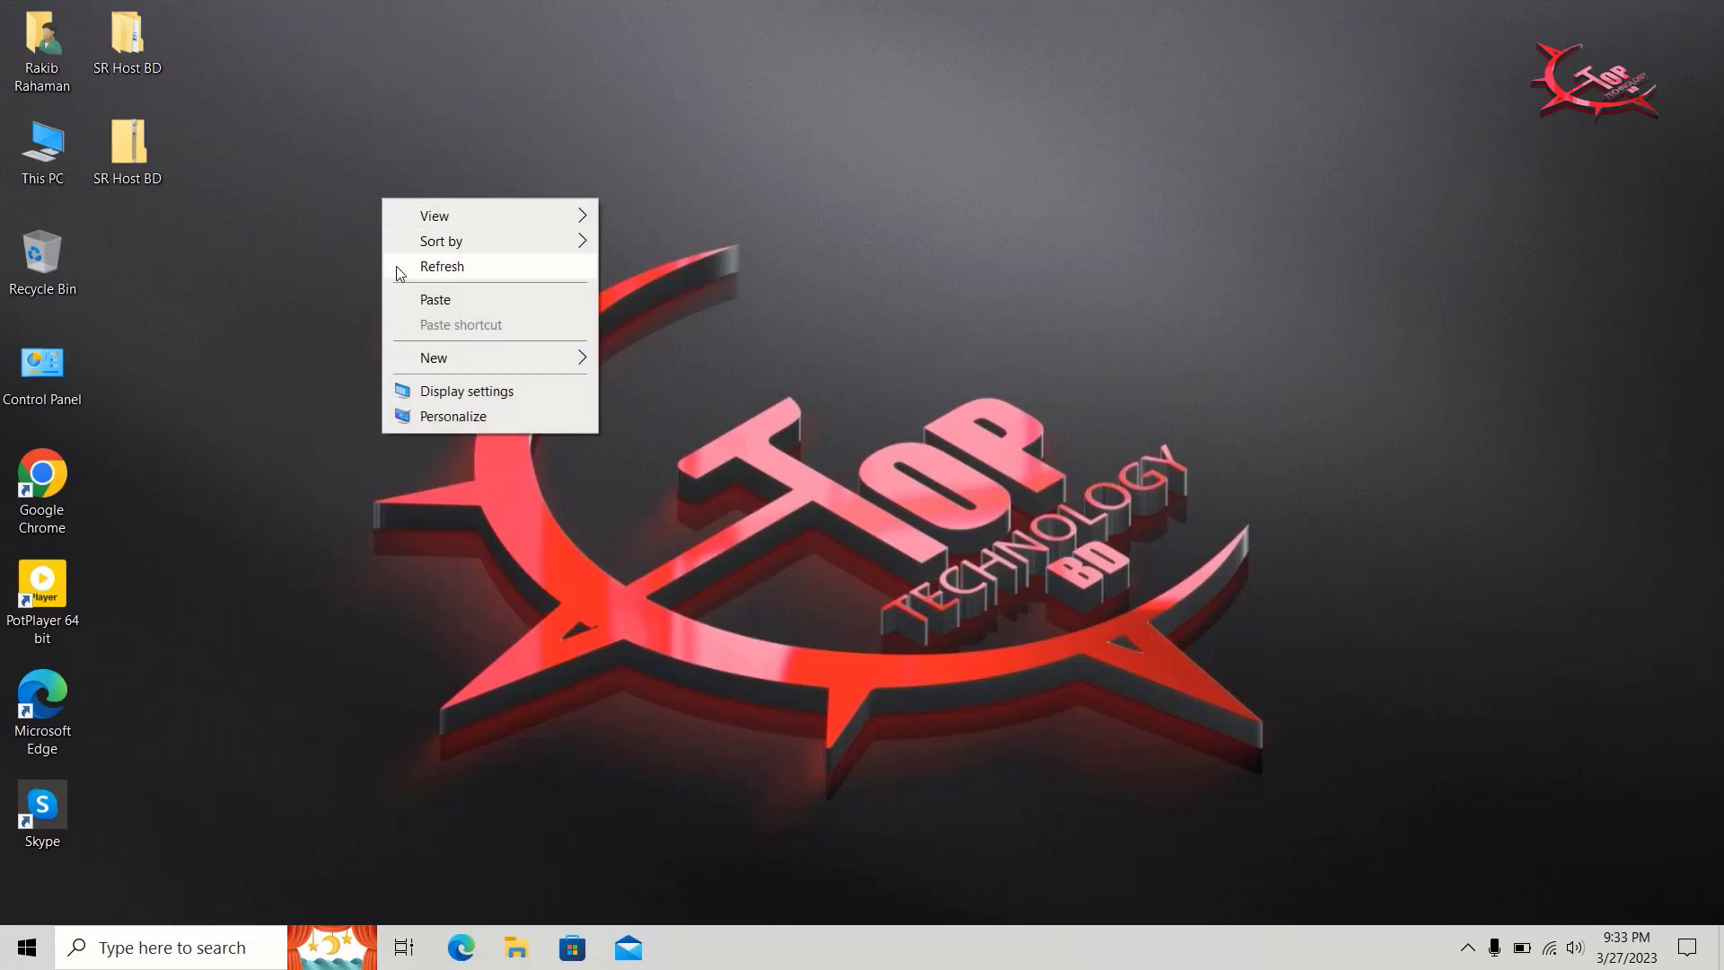
{"action": "right_click", "coordinate": [303, 95]}
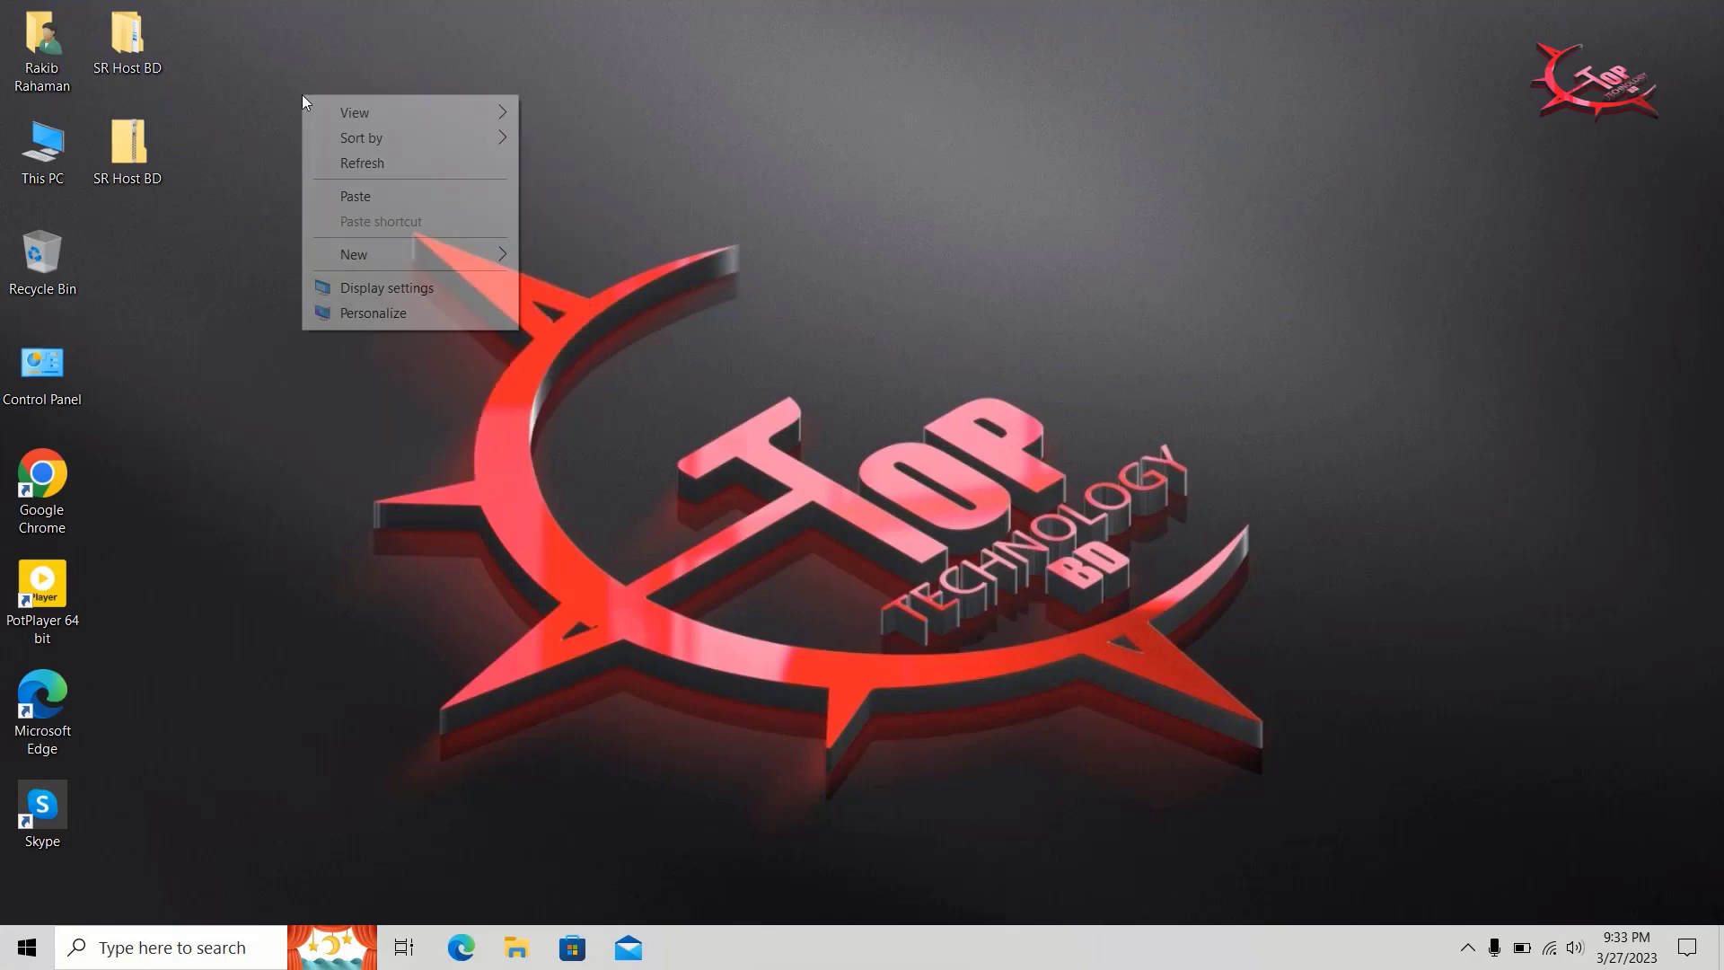
{"action": "left_click", "coordinate": [346, 163]}
{"action": "right_click", "coordinate": [336, 154]}
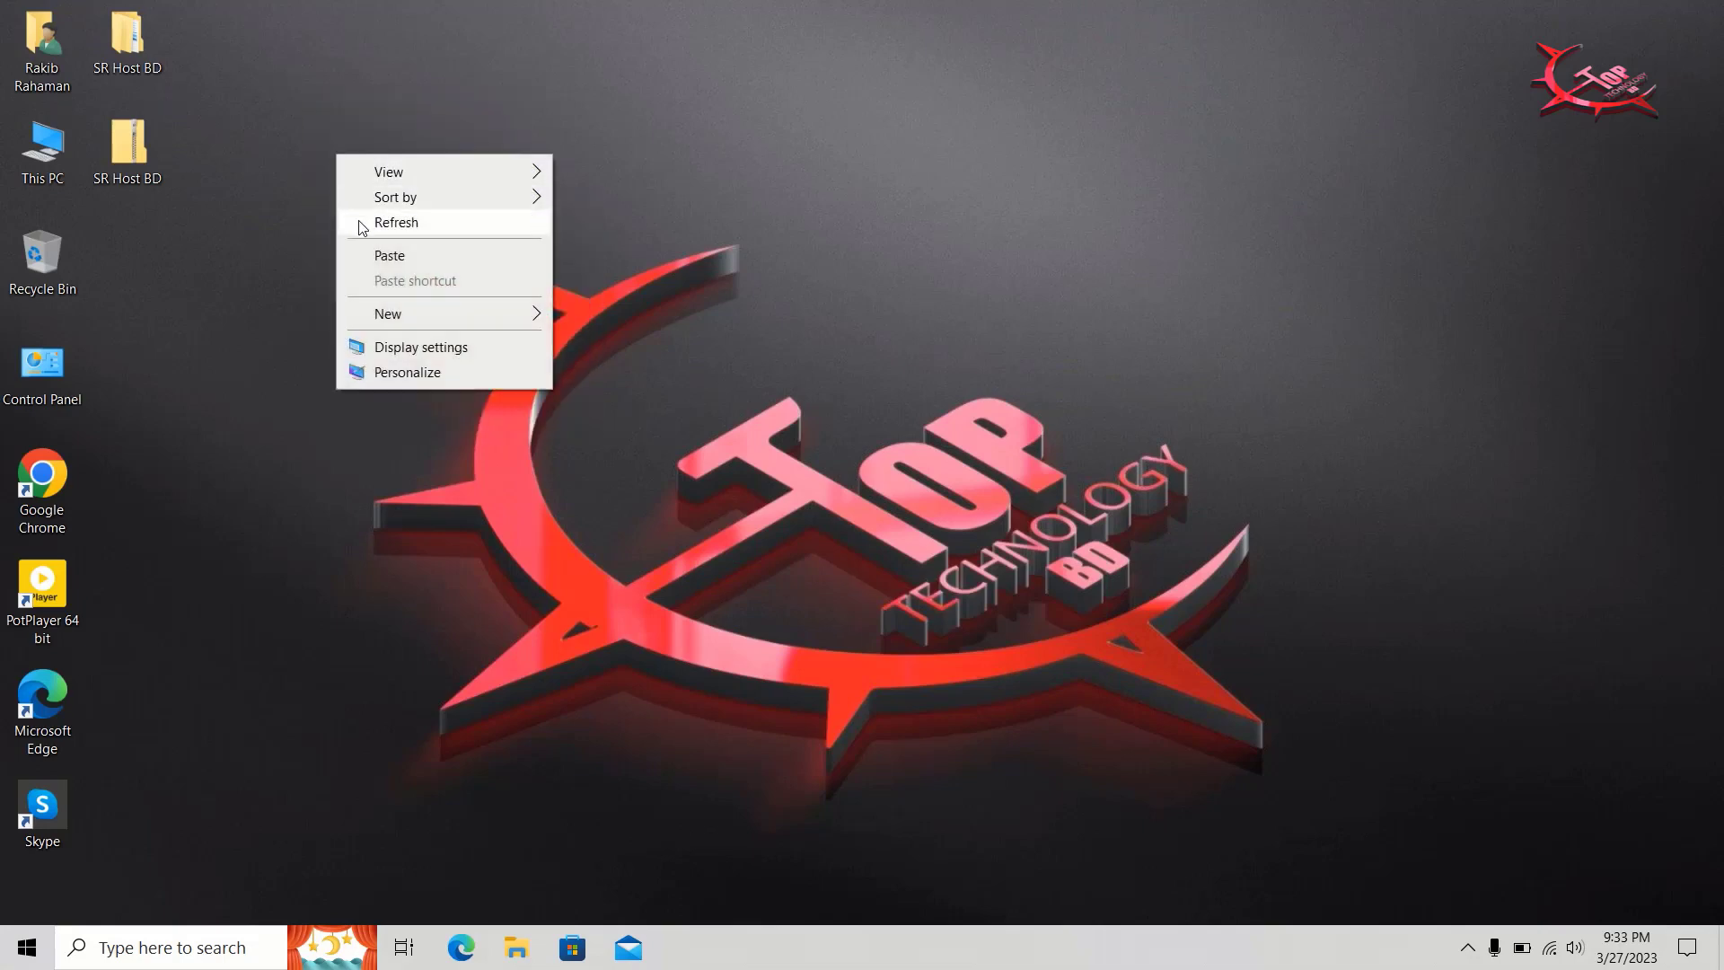
{"action": "left_click", "coordinate": [361, 227]}
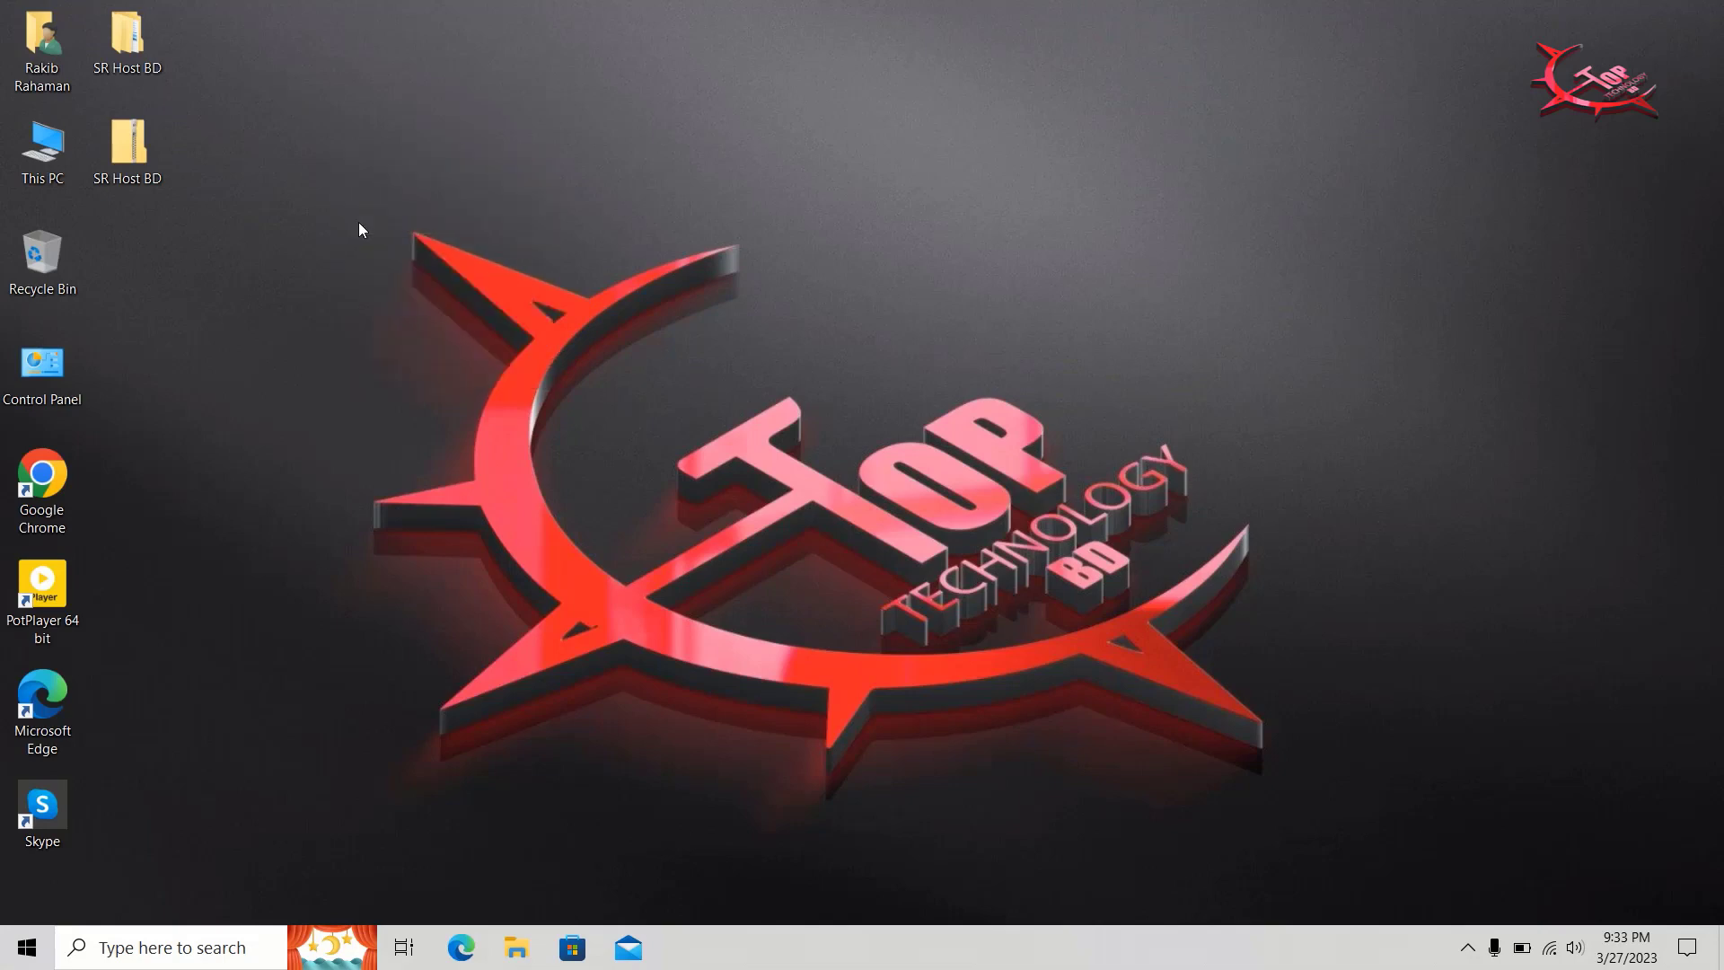
{"action": "left_click", "coordinate": [45, 478]}
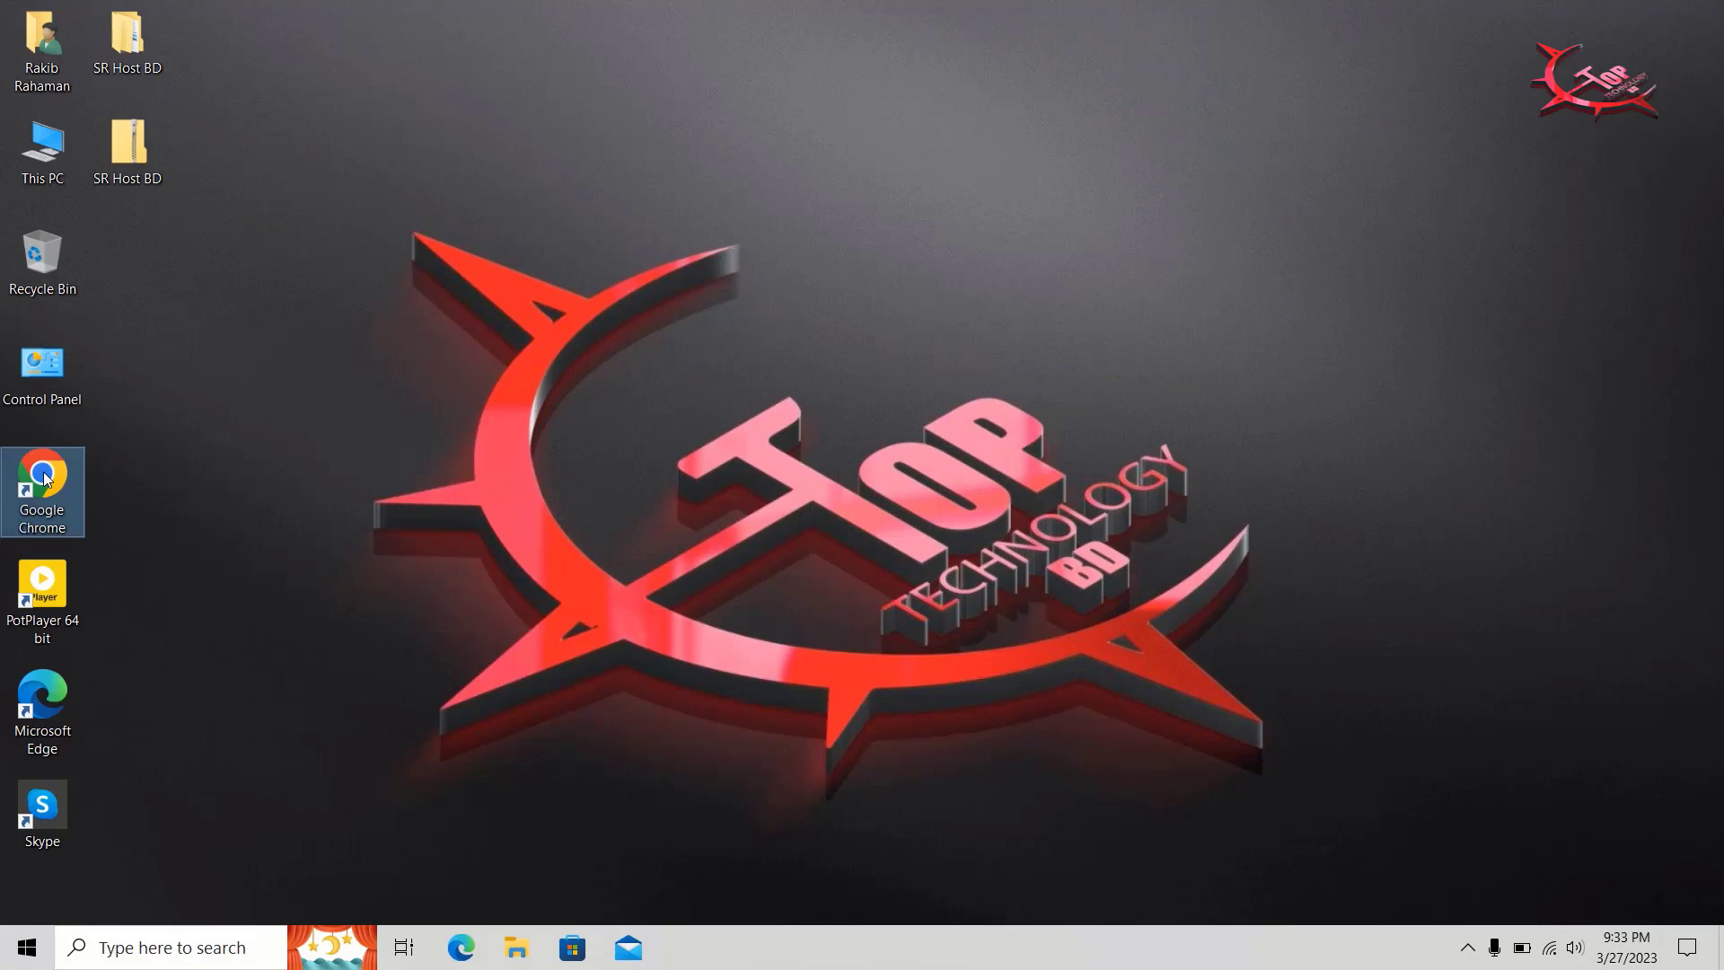
{"action": "right_click", "coordinate": [271, 131]}
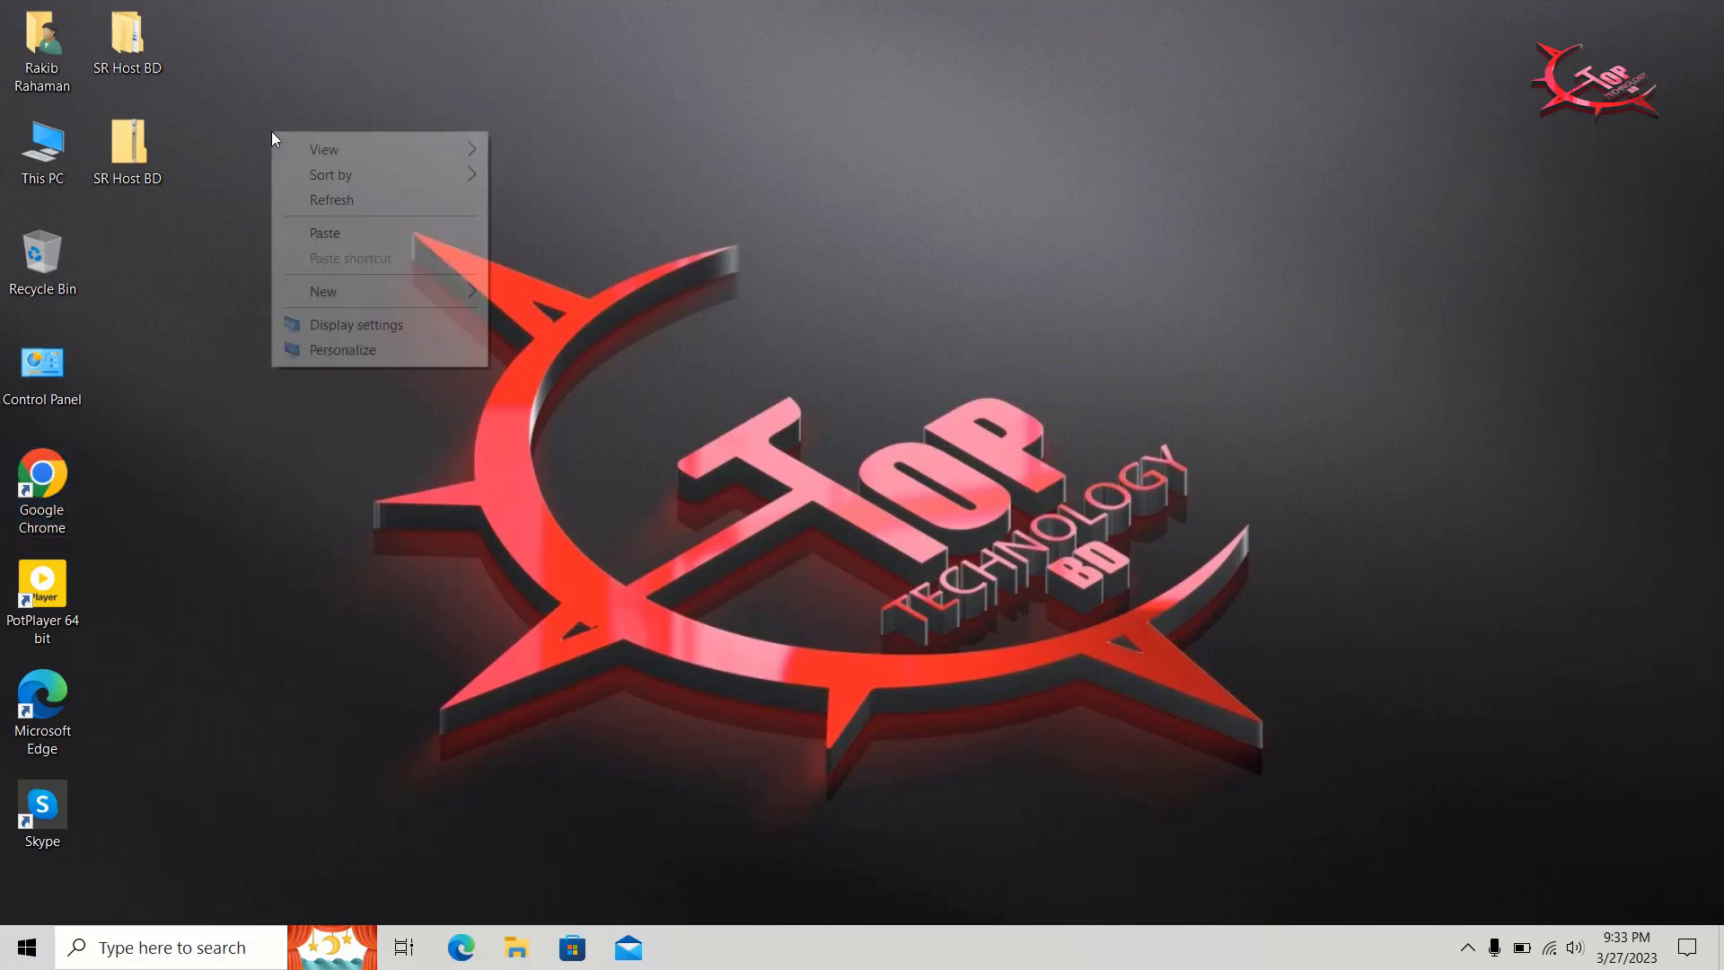
{"action": "left_click", "coordinate": [299, 199]}
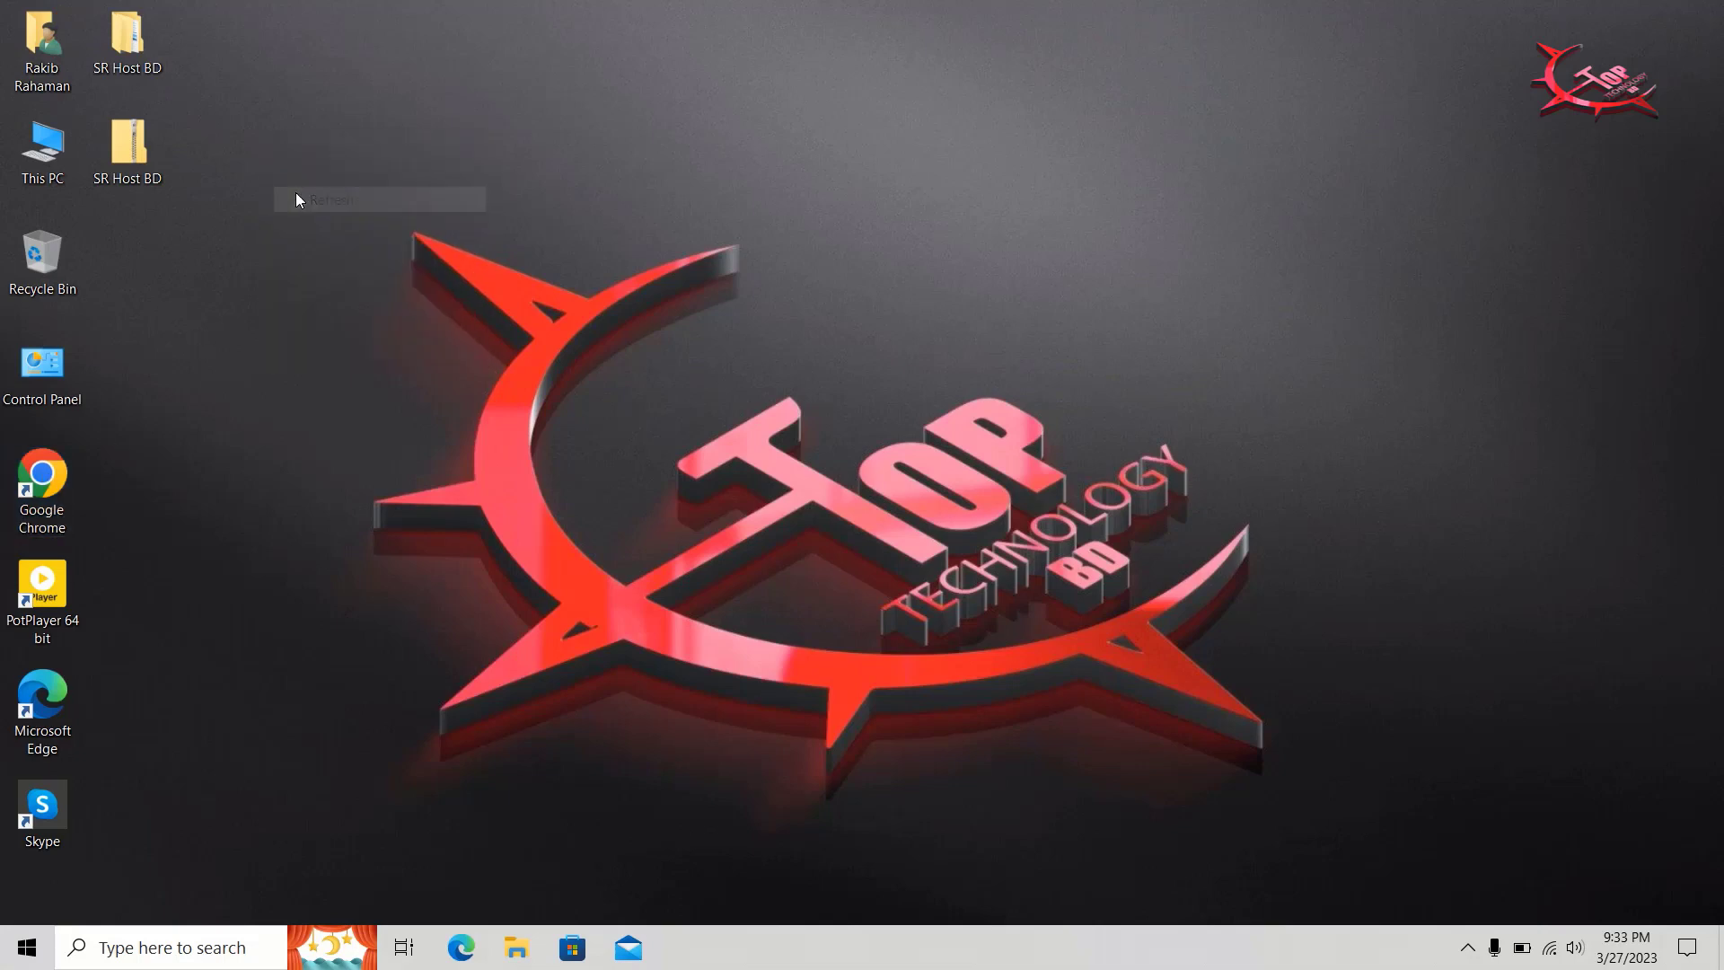
{"action": "right_click", "coordinate": [297, 193]}
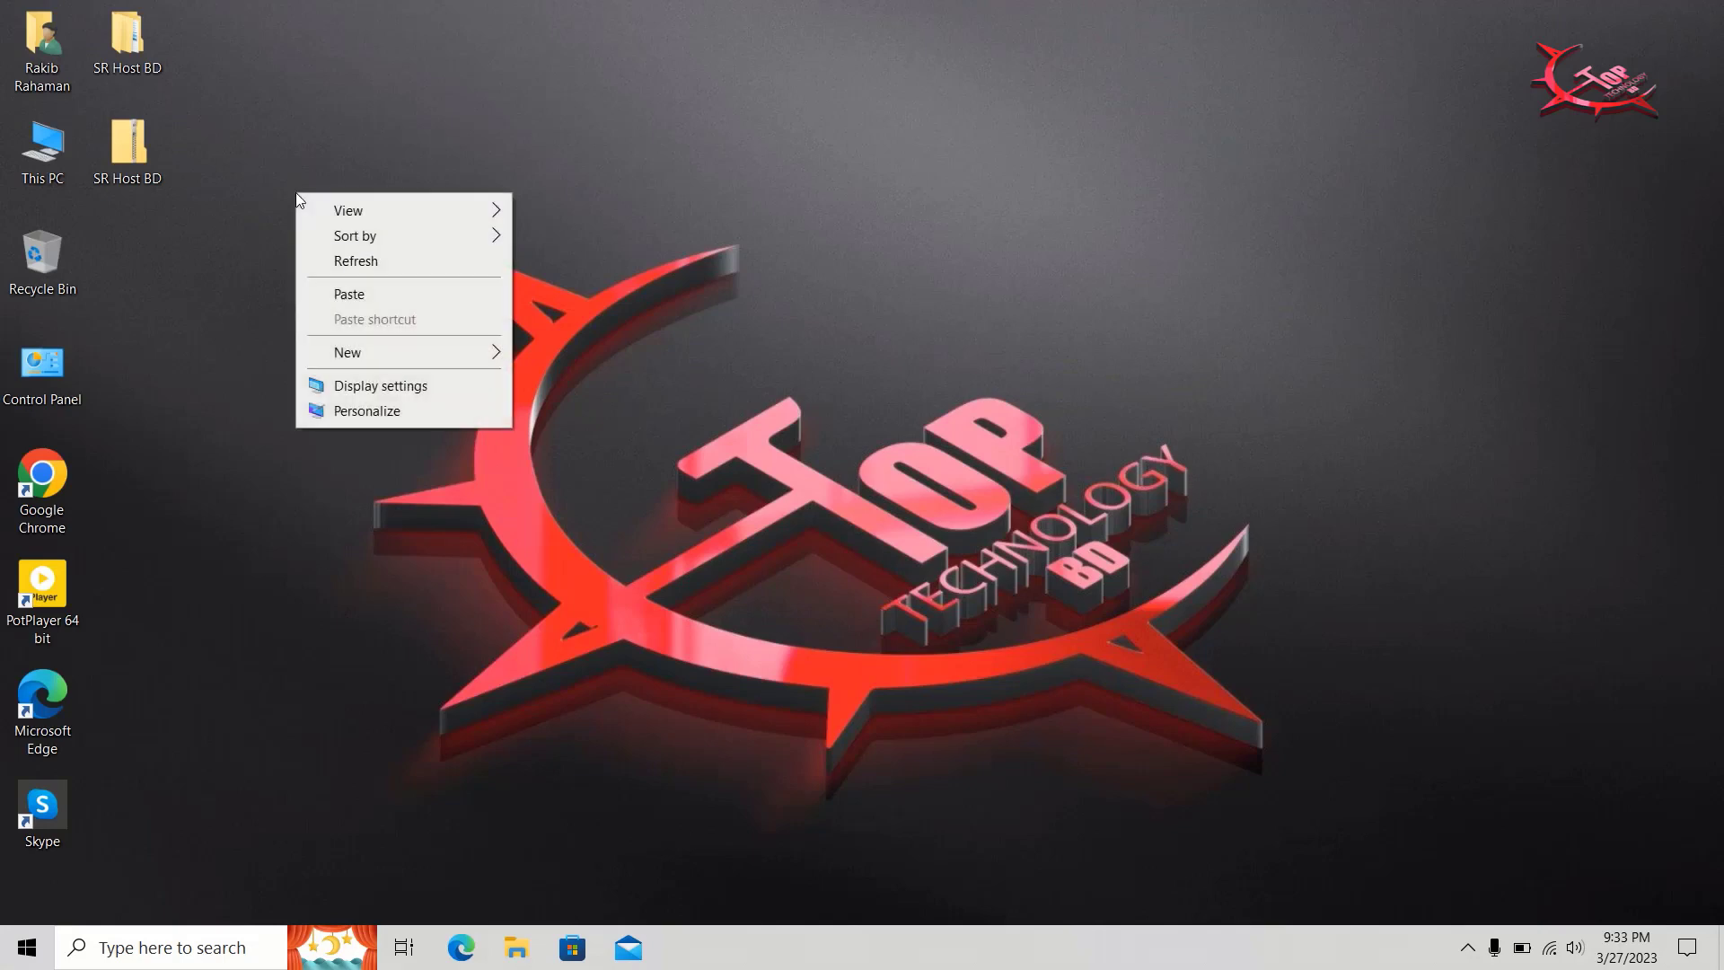
{"action": "left_click", "coordinate": [390, 266]}
{"action": "right_click", "coordinate": [391, 266]}
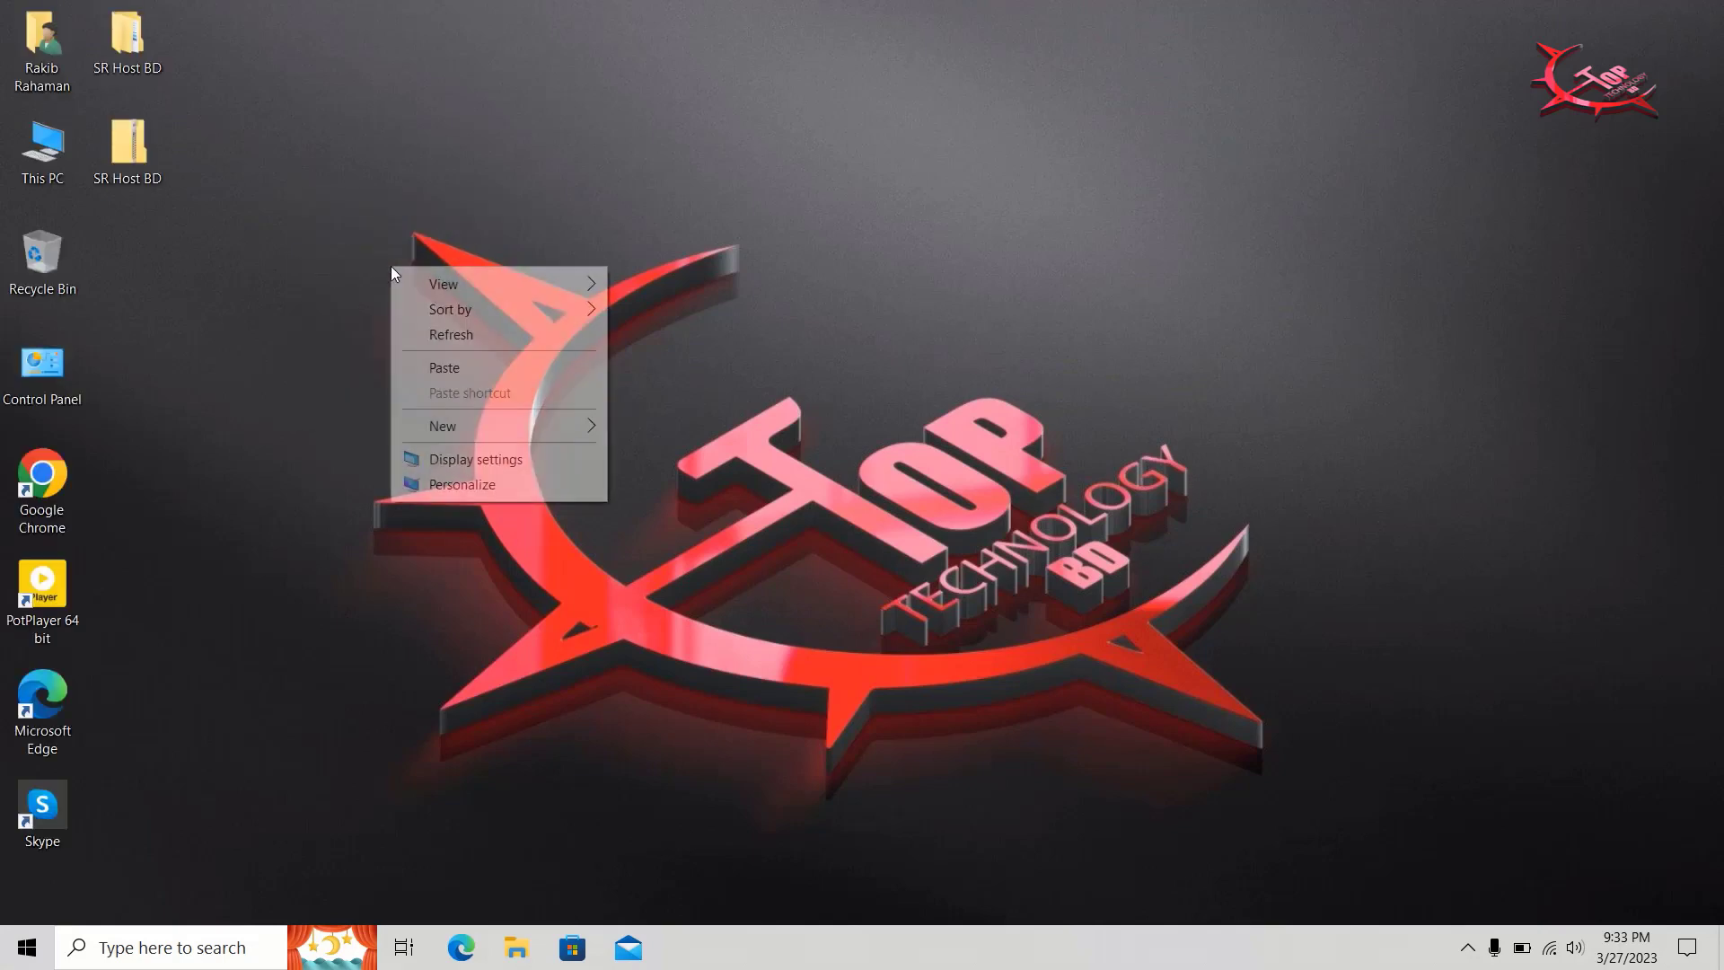
{"action": "left_click", "coordinate": [422, 334]}
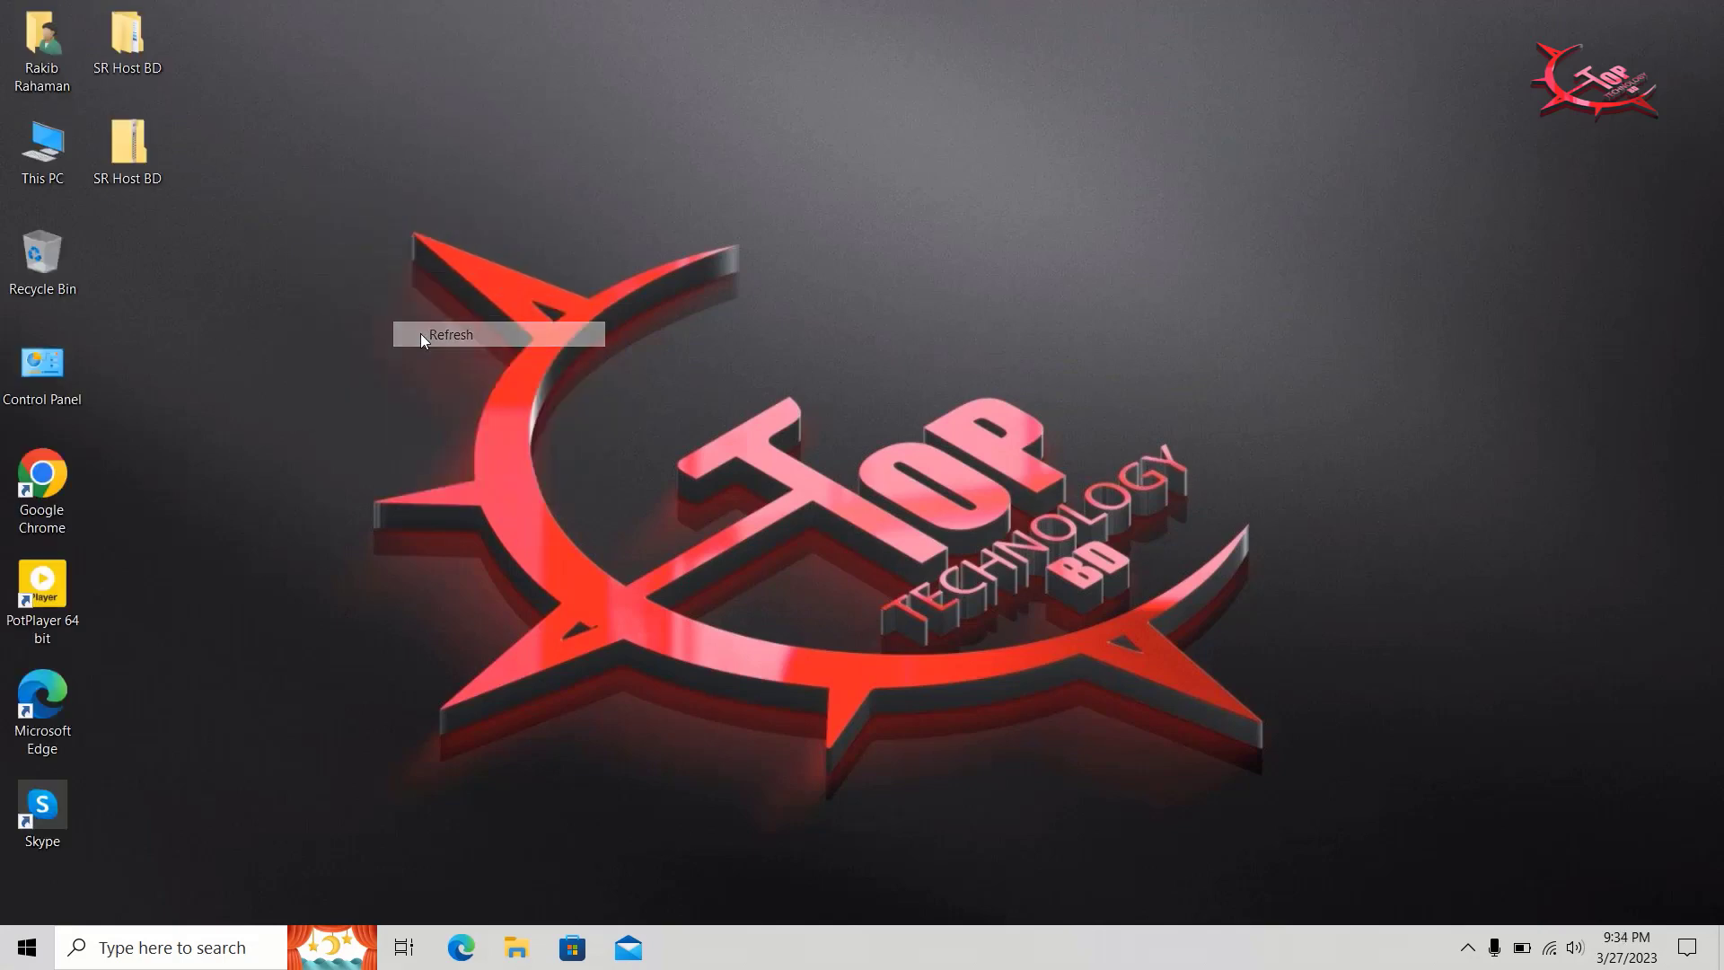
Step: Open Google Chrome with the Top Technology profile and search Google for "winrar 64"
{"action": "double_click", "coordinate": [51, 469]}
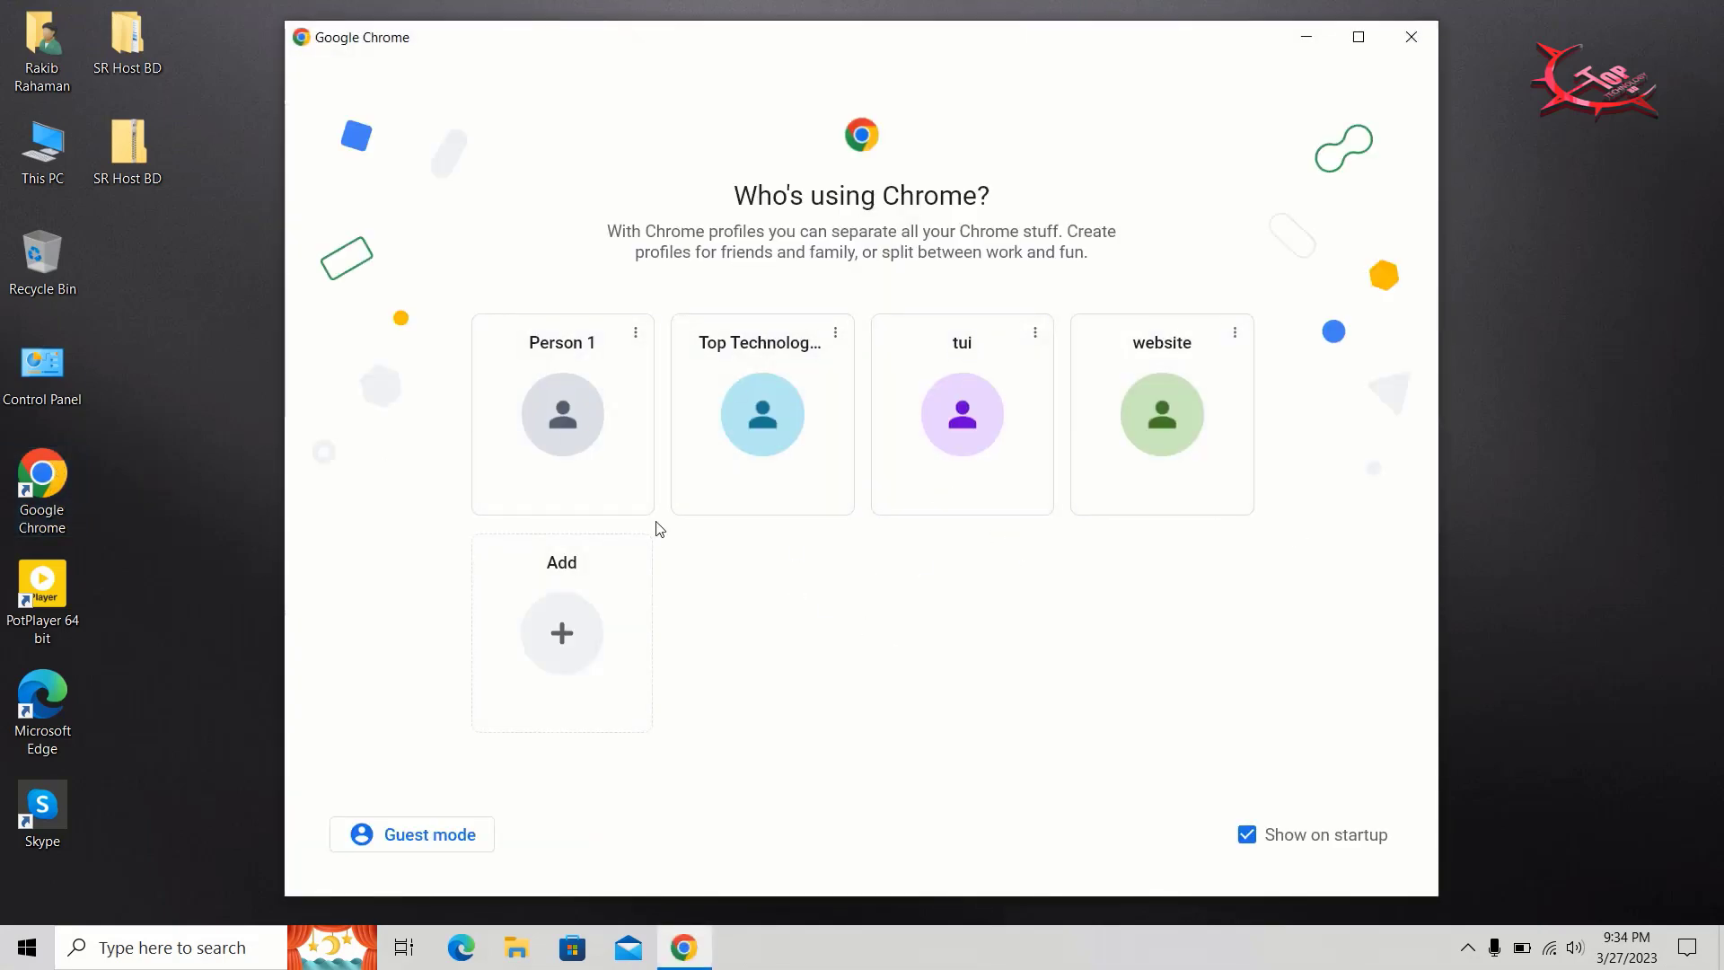
{"action": "left_click", "coordinate": [799, 503]}
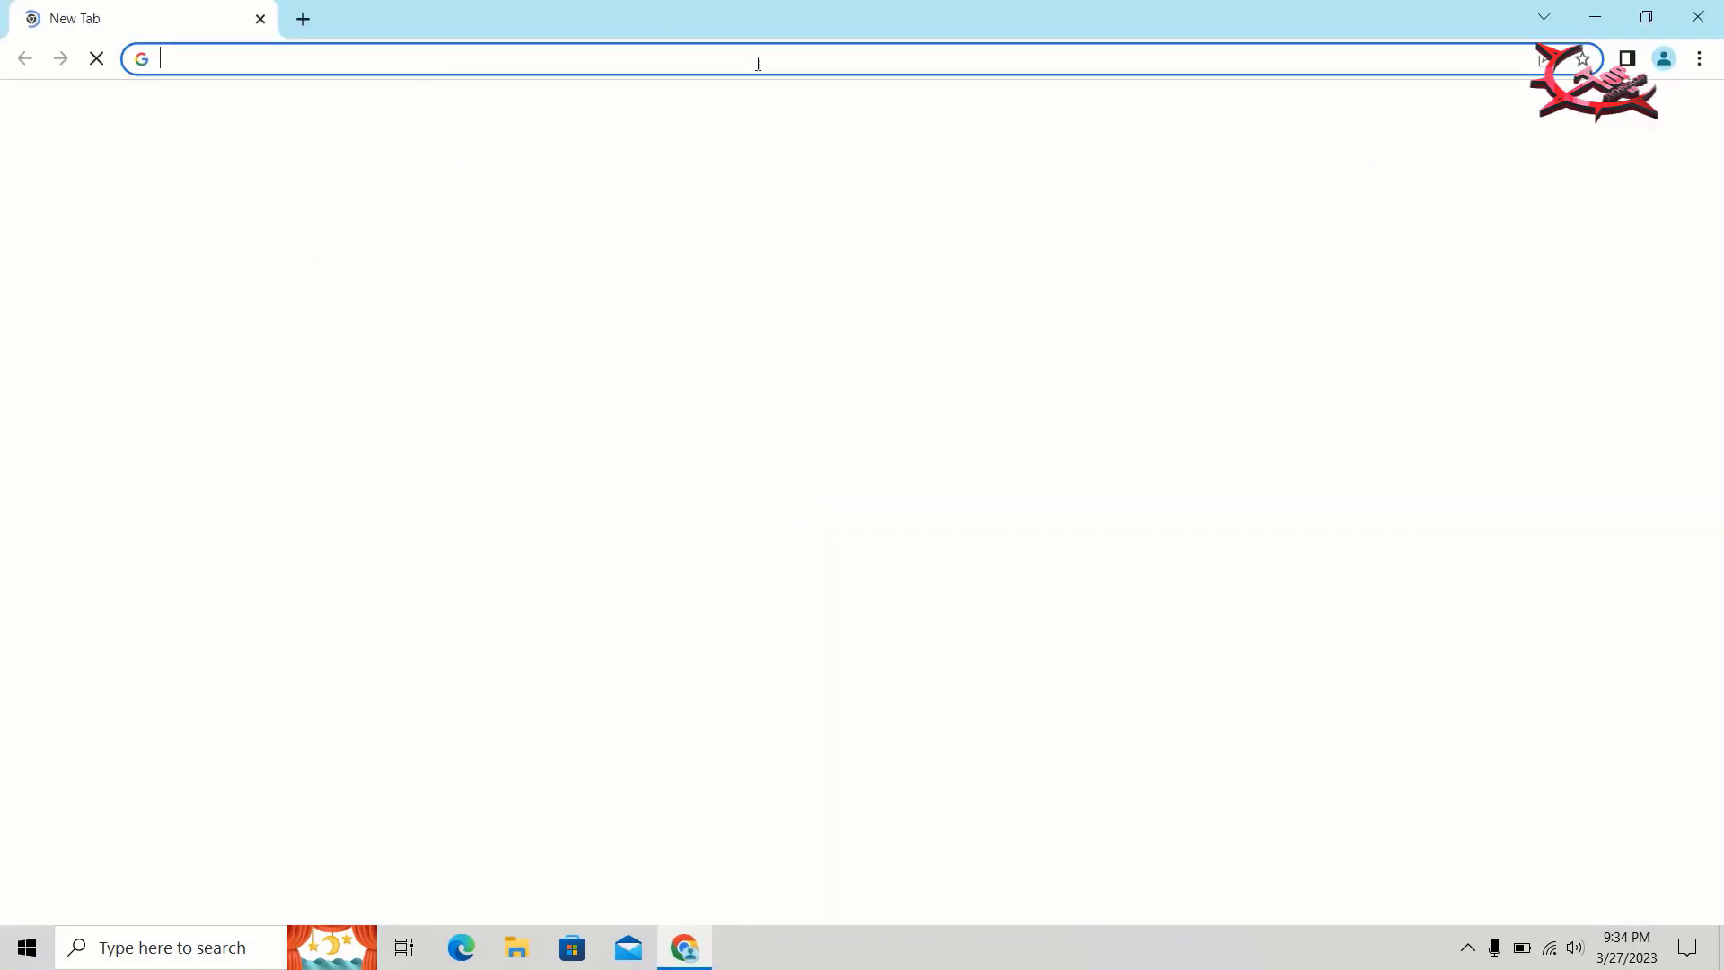
{"action": "left_click", "coordinate": [741, 73]}
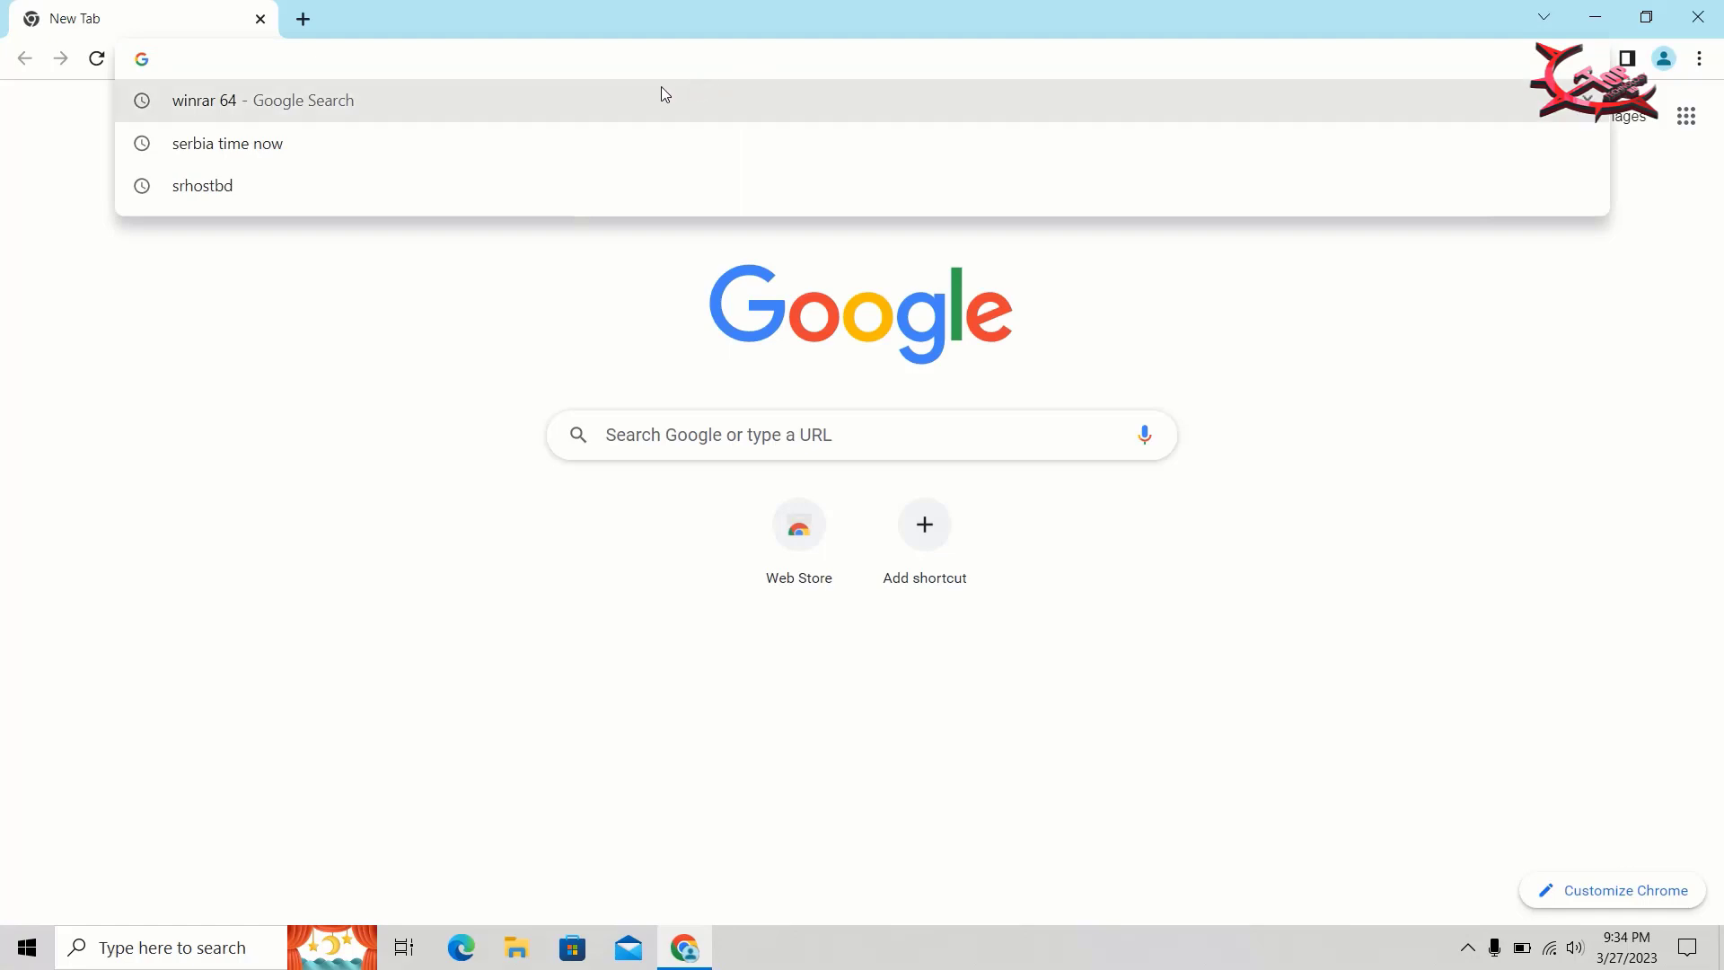
{"action": "type", "text": "win"}
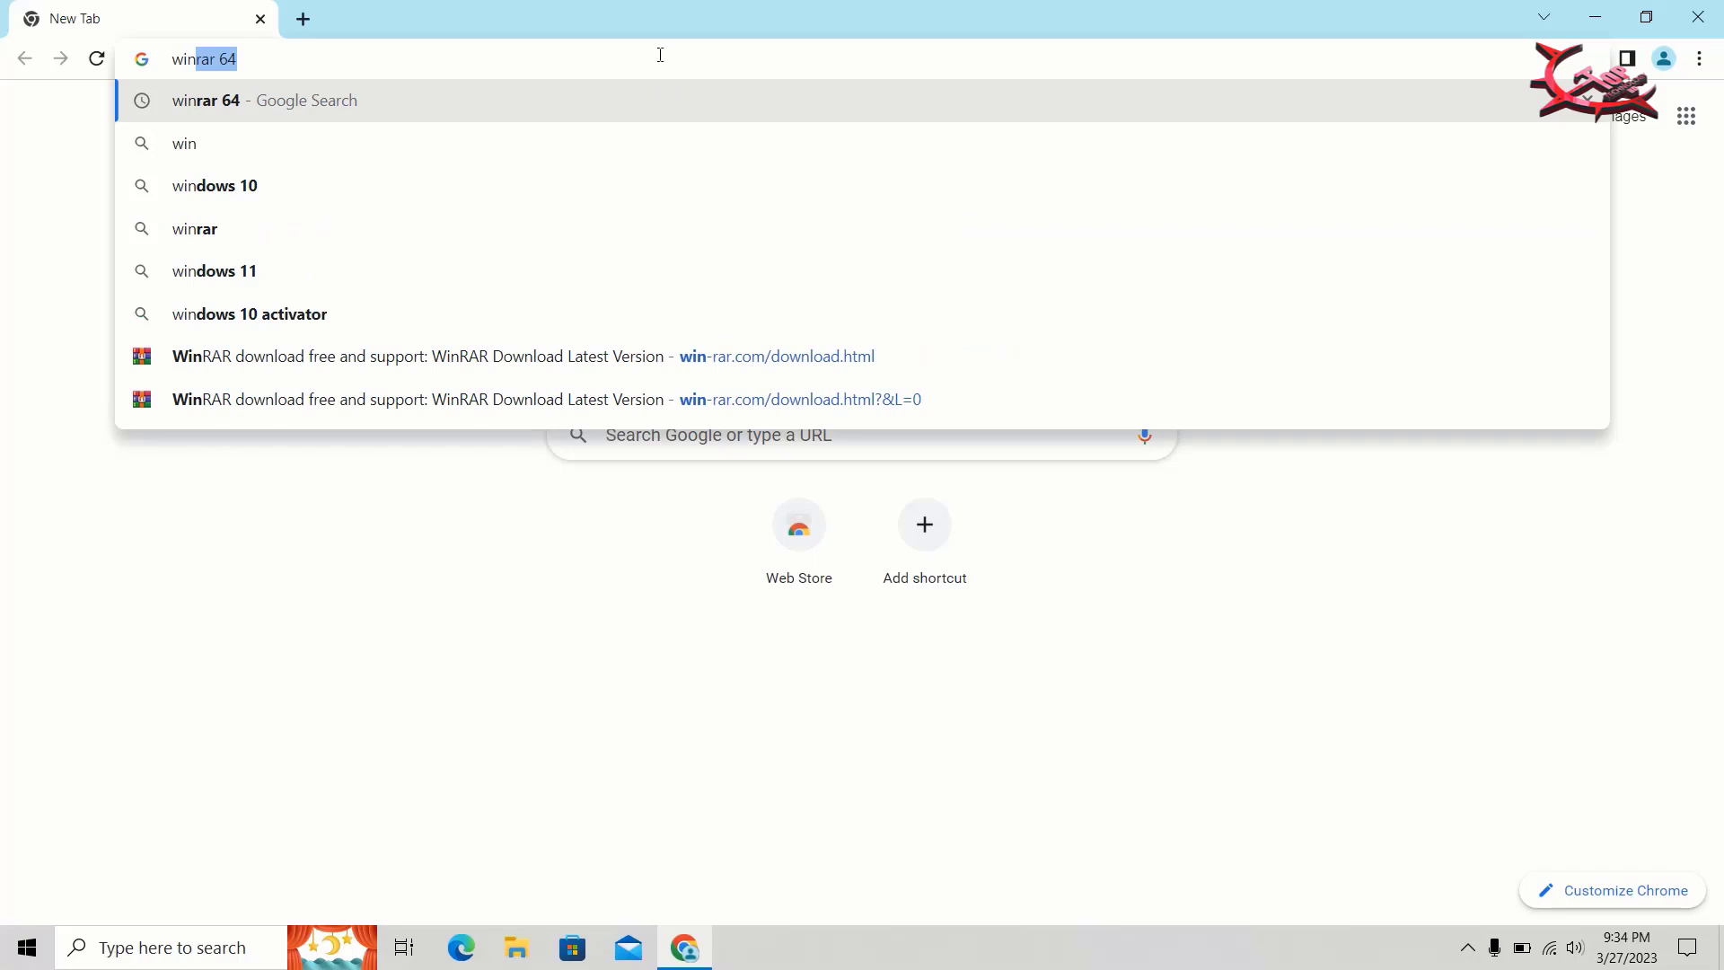
{"action": "key", "text": "Right"}
{"action": "key", "text": "Return"}
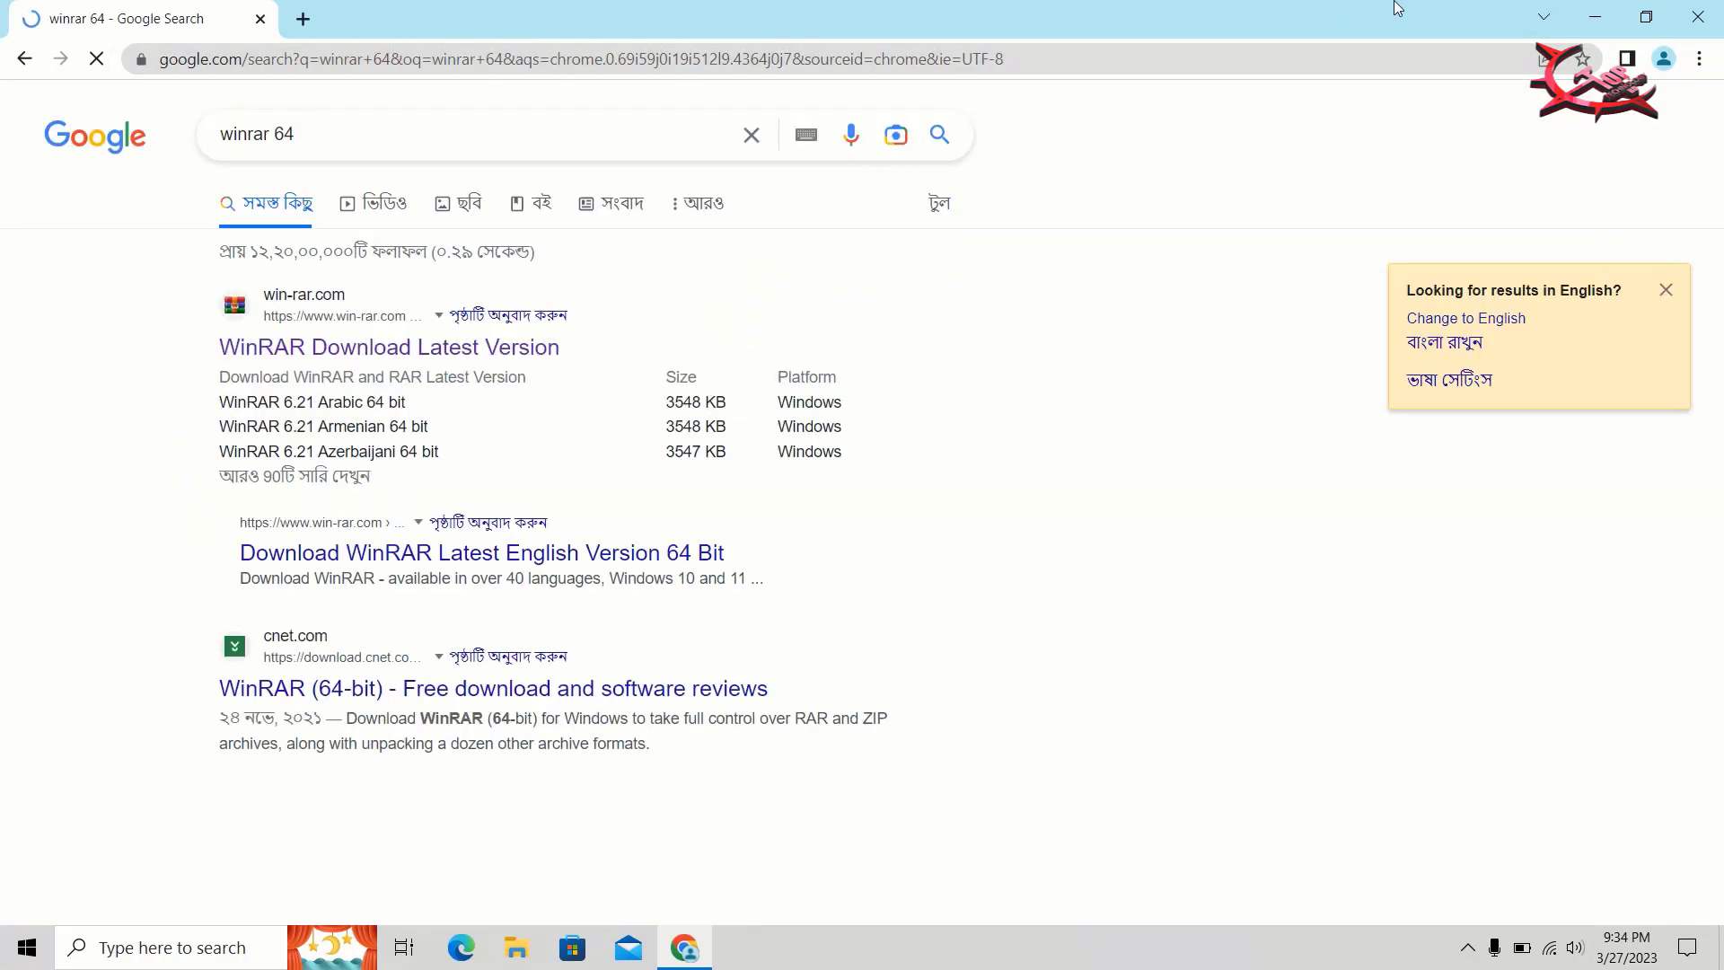
Step: Minimize the browser and open the properties of This PC to check the Windows system type
{"action": "left_click", "coordinate": [1596, 16]}
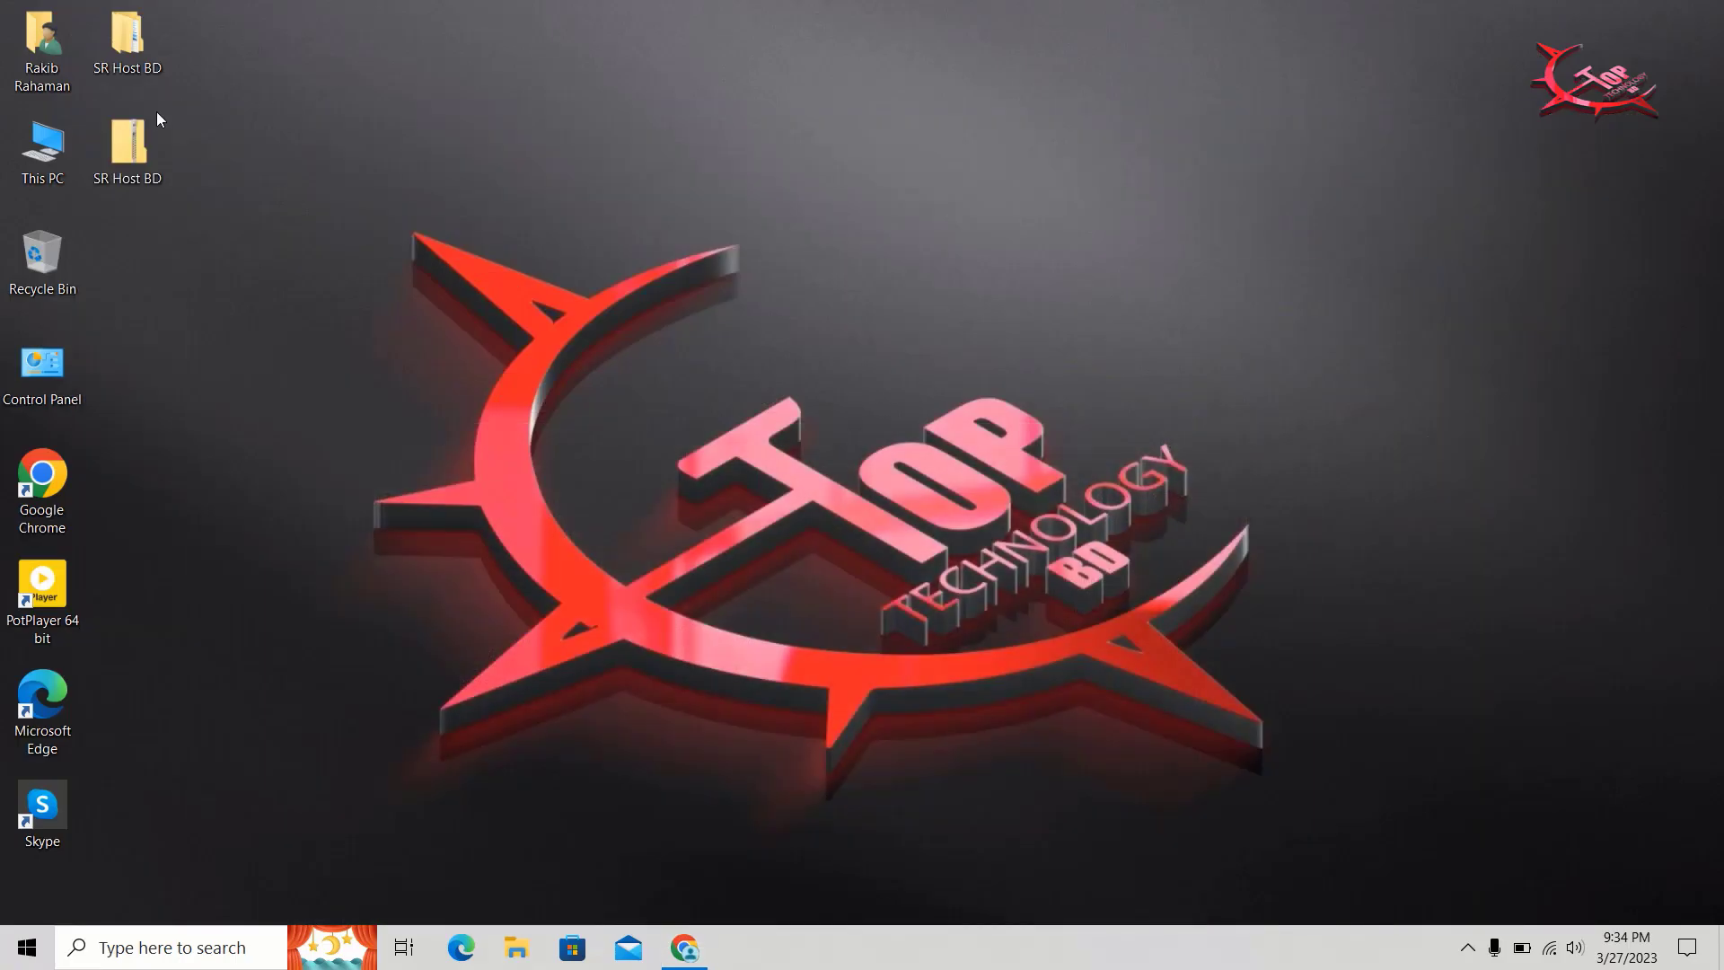
{"action": "right_click", "coordinate": [31, 148]}
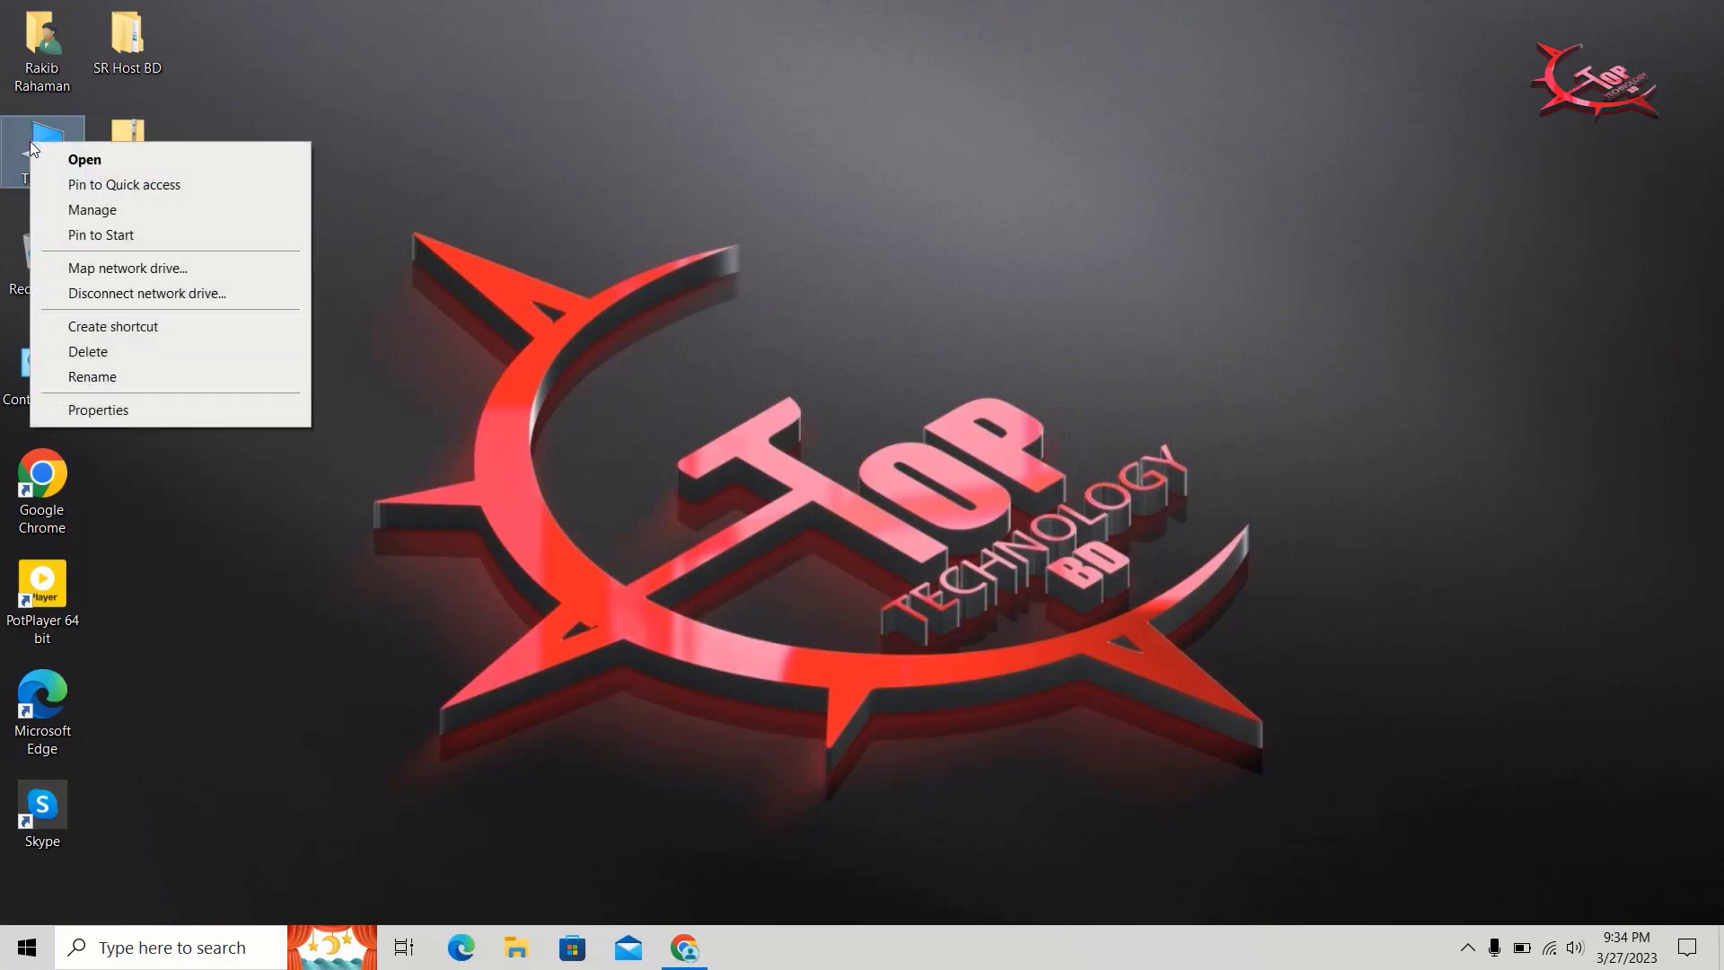
{"action": "left_click", "coordinate": [182, 410]}
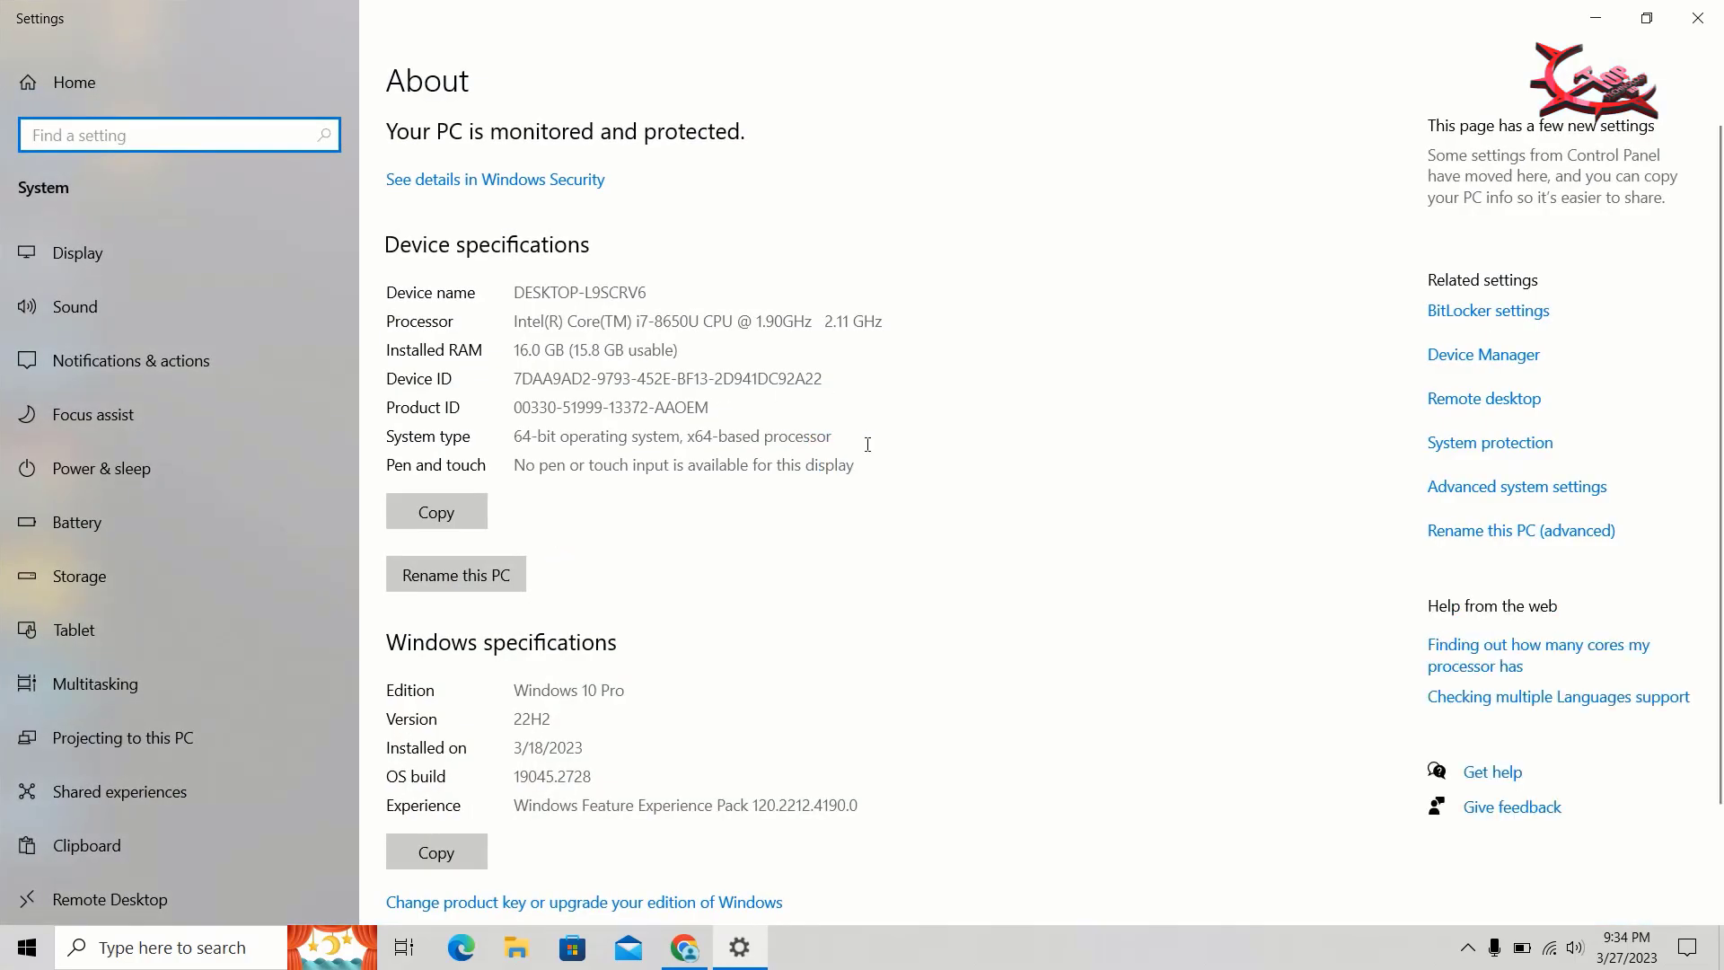
Step: Check the system type in the PC's device specifications and close Settings
{"action": "scroll", "coordinate": [867, 445], "scroll_direction": "down", "scroll_amount": 2}
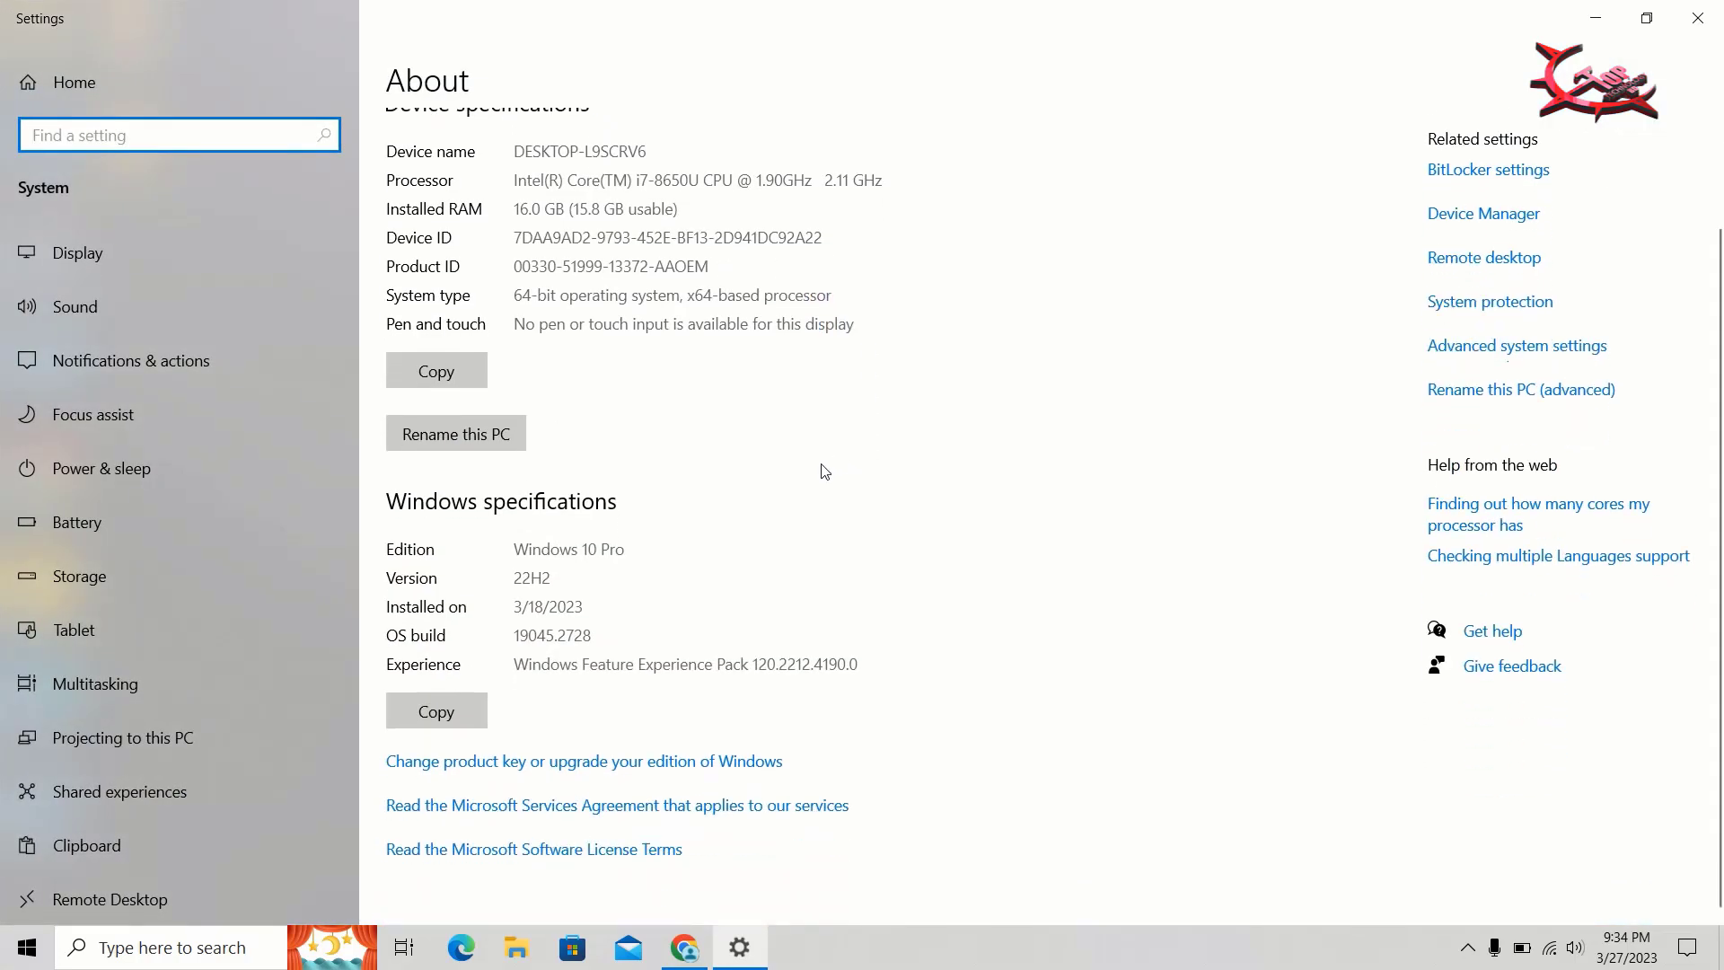
{"action": "scroll", "coordinate": [586, 540], "scroll_direction": "up", "scroll_amount": 1}
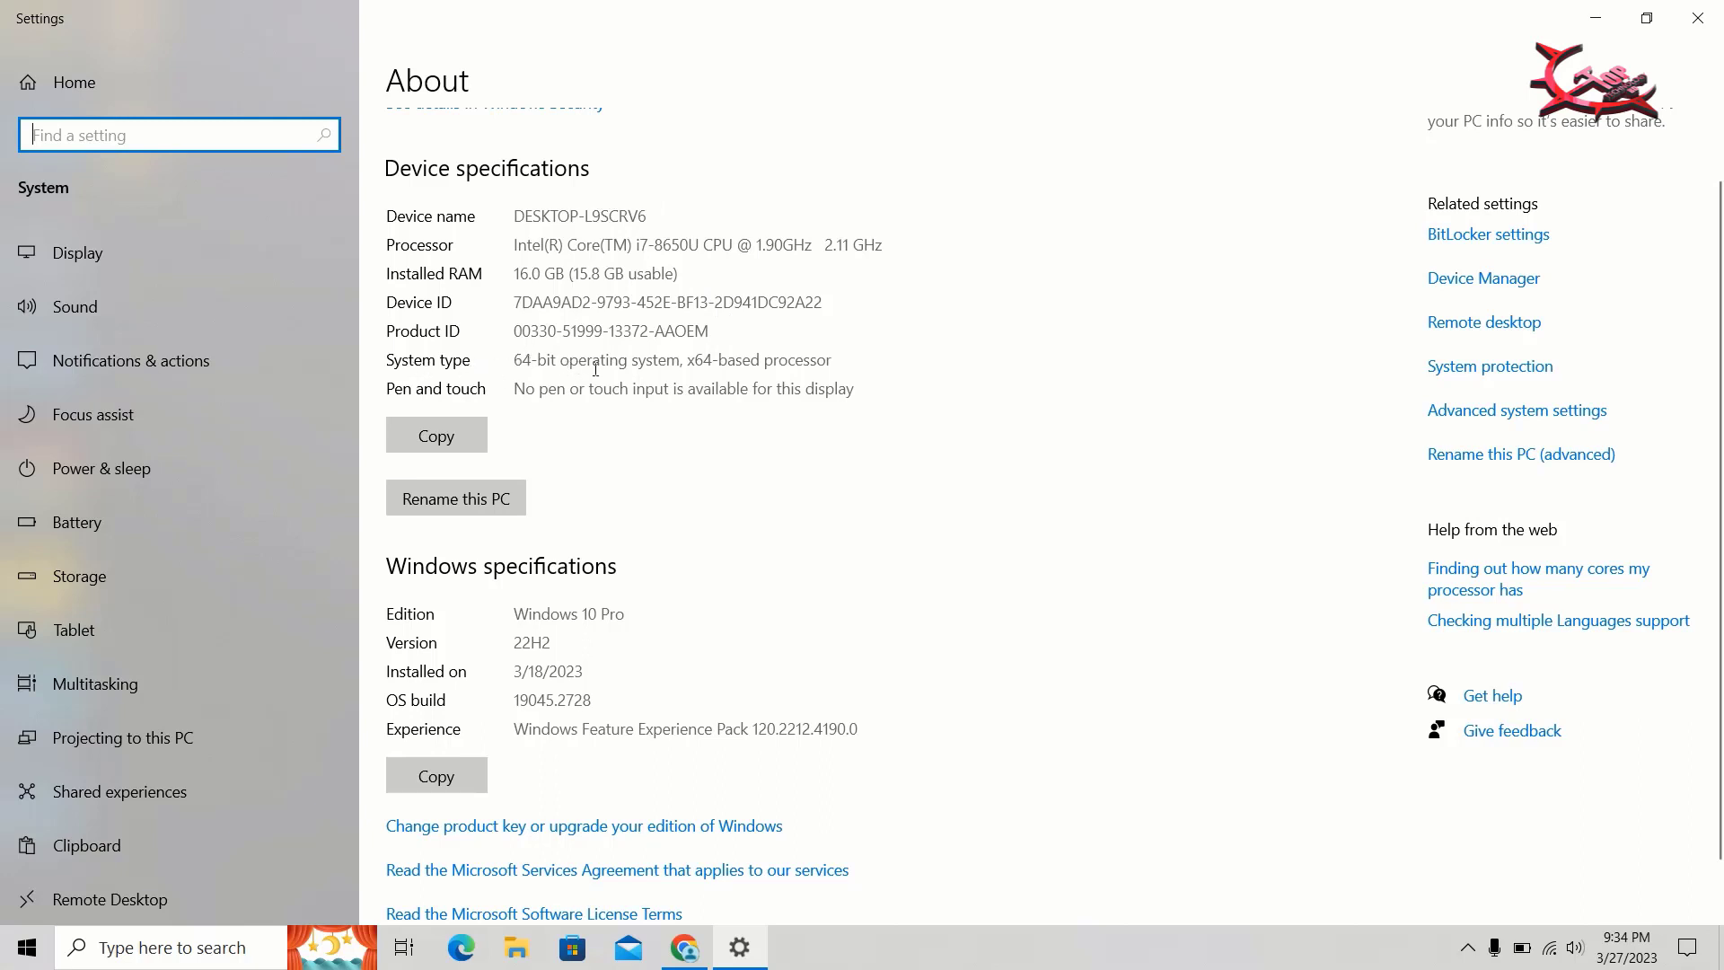
{"action": "scroll", "coordinate": [680, 409], "scroll_direction": "down", "scroll_amount": 1}
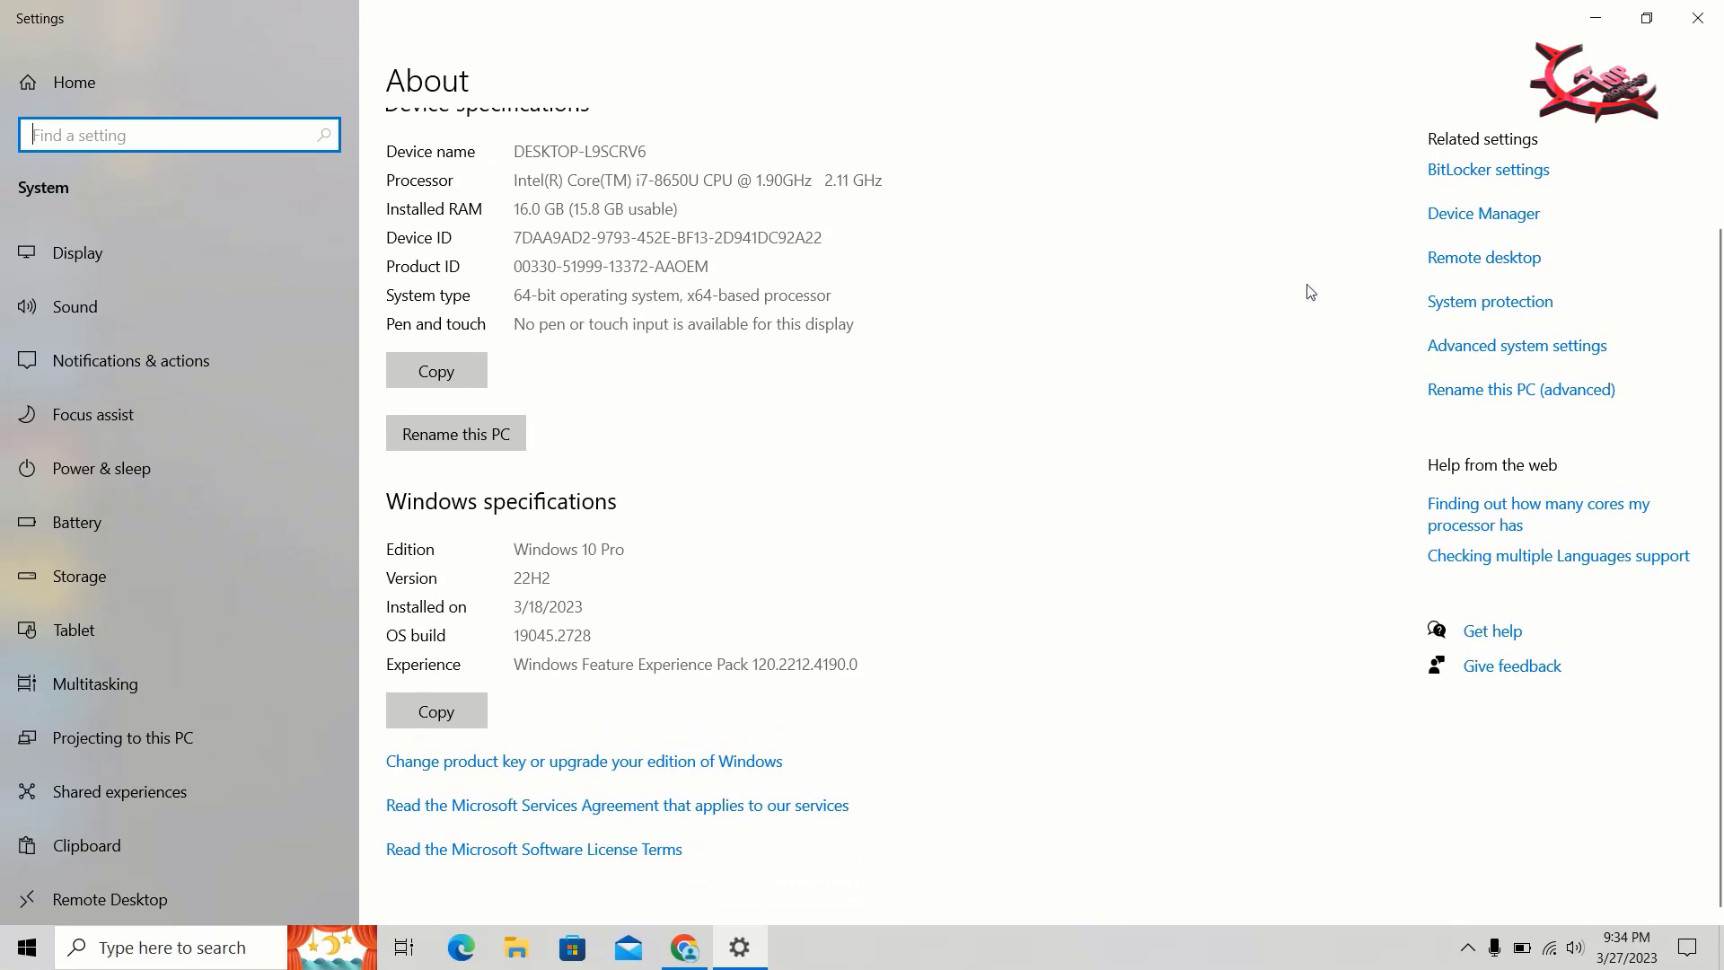
{"action": "left_click", "coordinate": [1697, 18]}
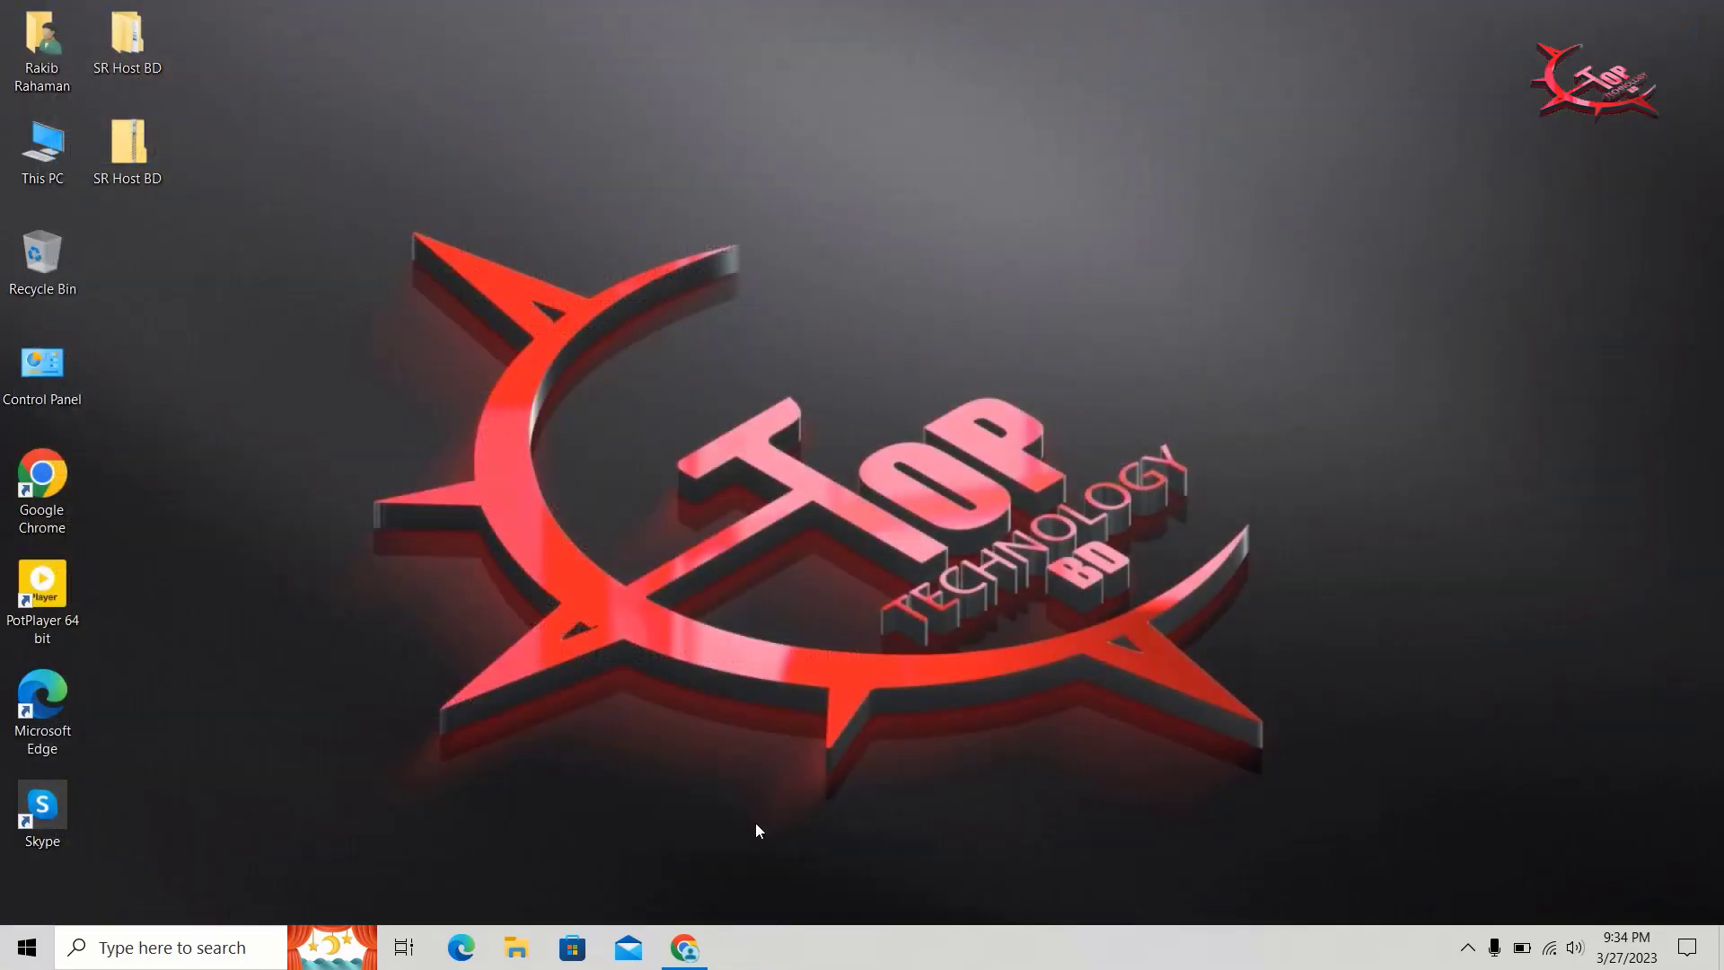
Step: Return to Chrome, open the win-rar.com "WinRAR Download Latest Version" result and download WinRAR 6.21 English 64 bit
{"action": "left_click", "coordinate": [685, 948]}
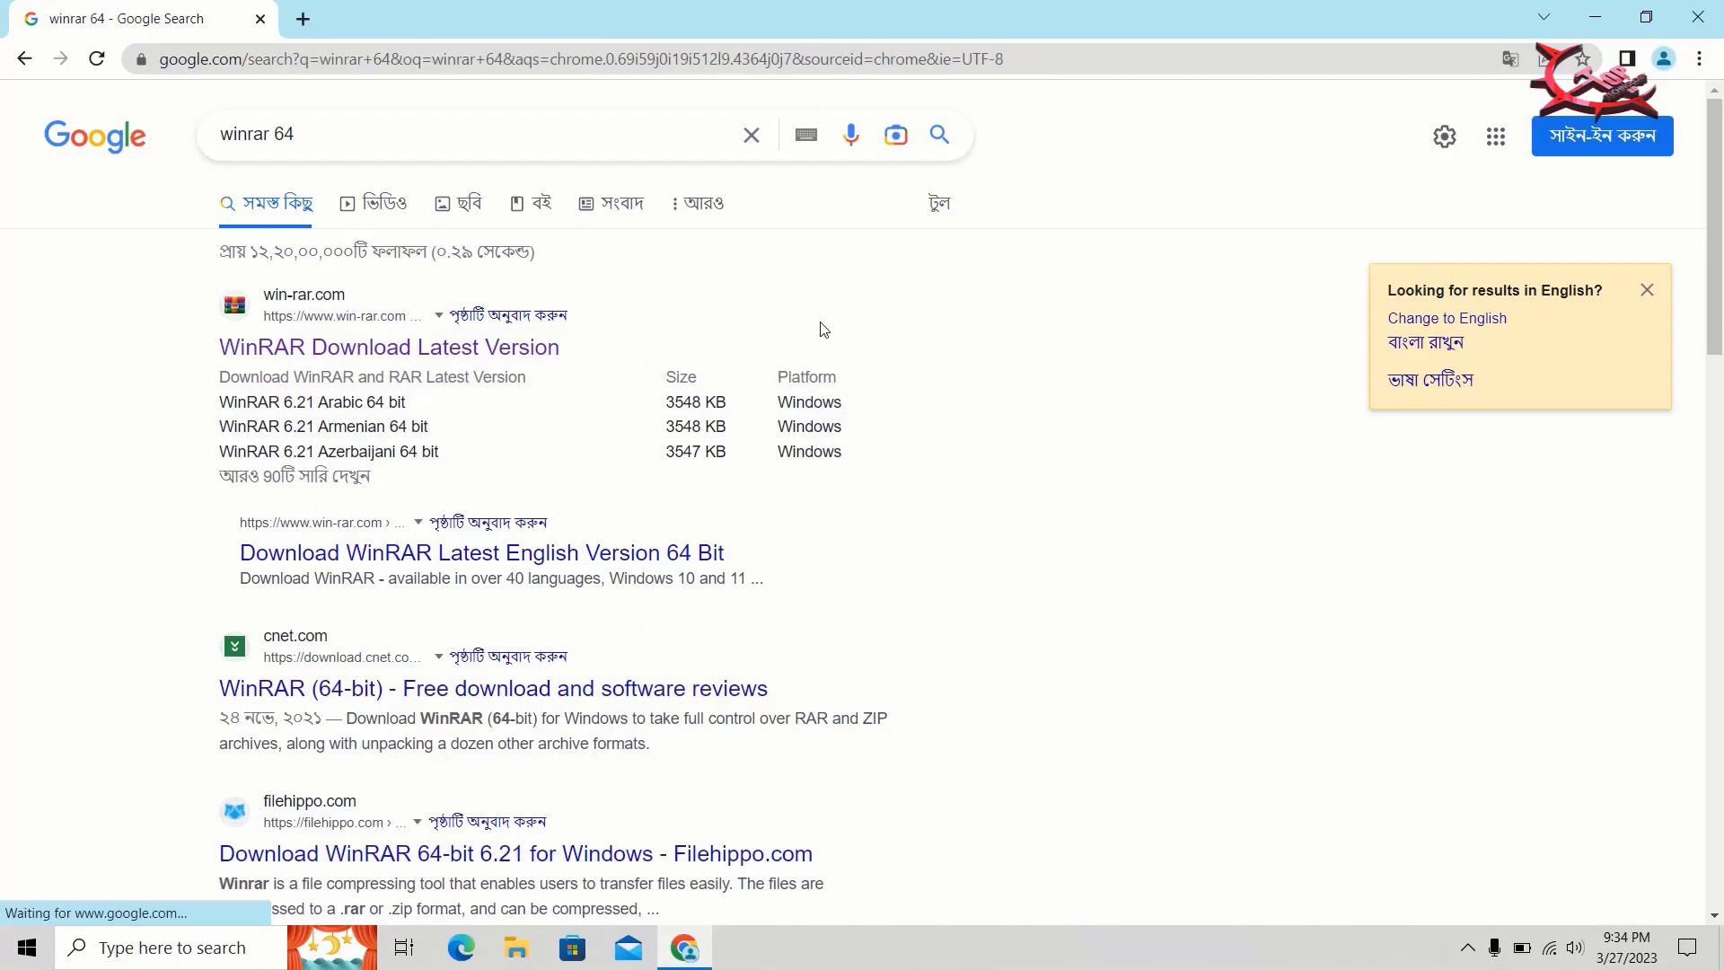
{"action": "left_click", "coordinate": [417, 355]}
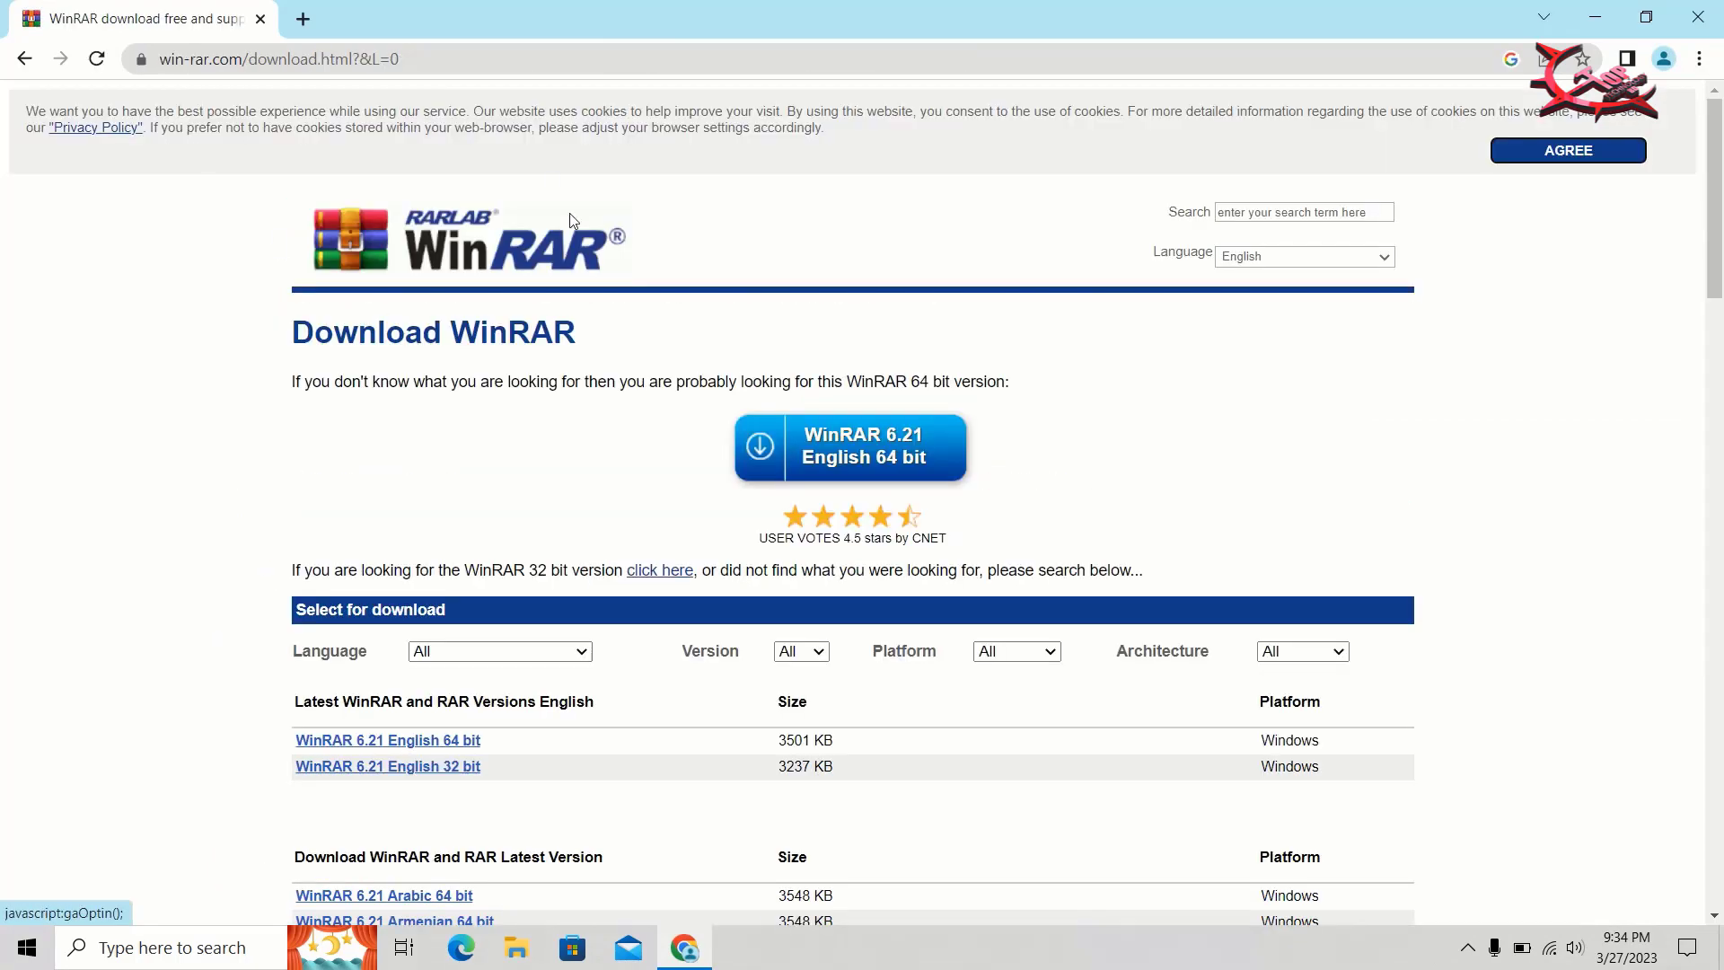
{"action": "scroll", "coordinate": [701, 351], "scroll_direction": "down", "scroll_amount": 2}
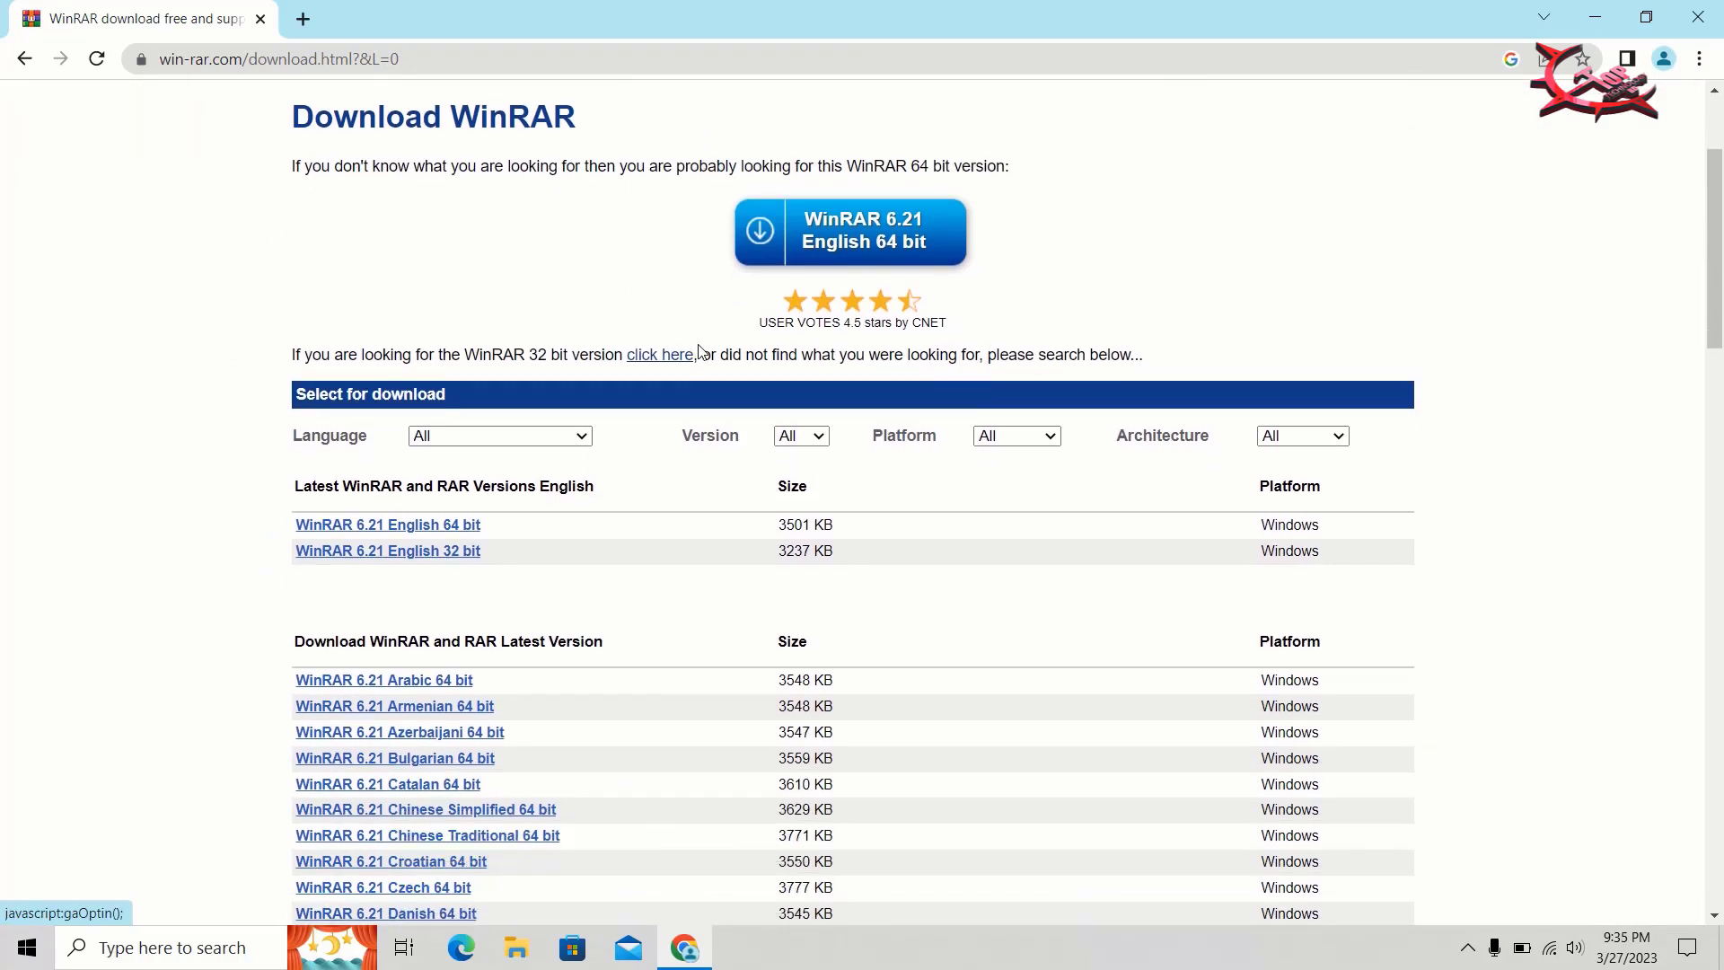
{"action": "scroll", "coordinate": [836, 434], "scroll_direction": "up", "scroll_amount": 2}
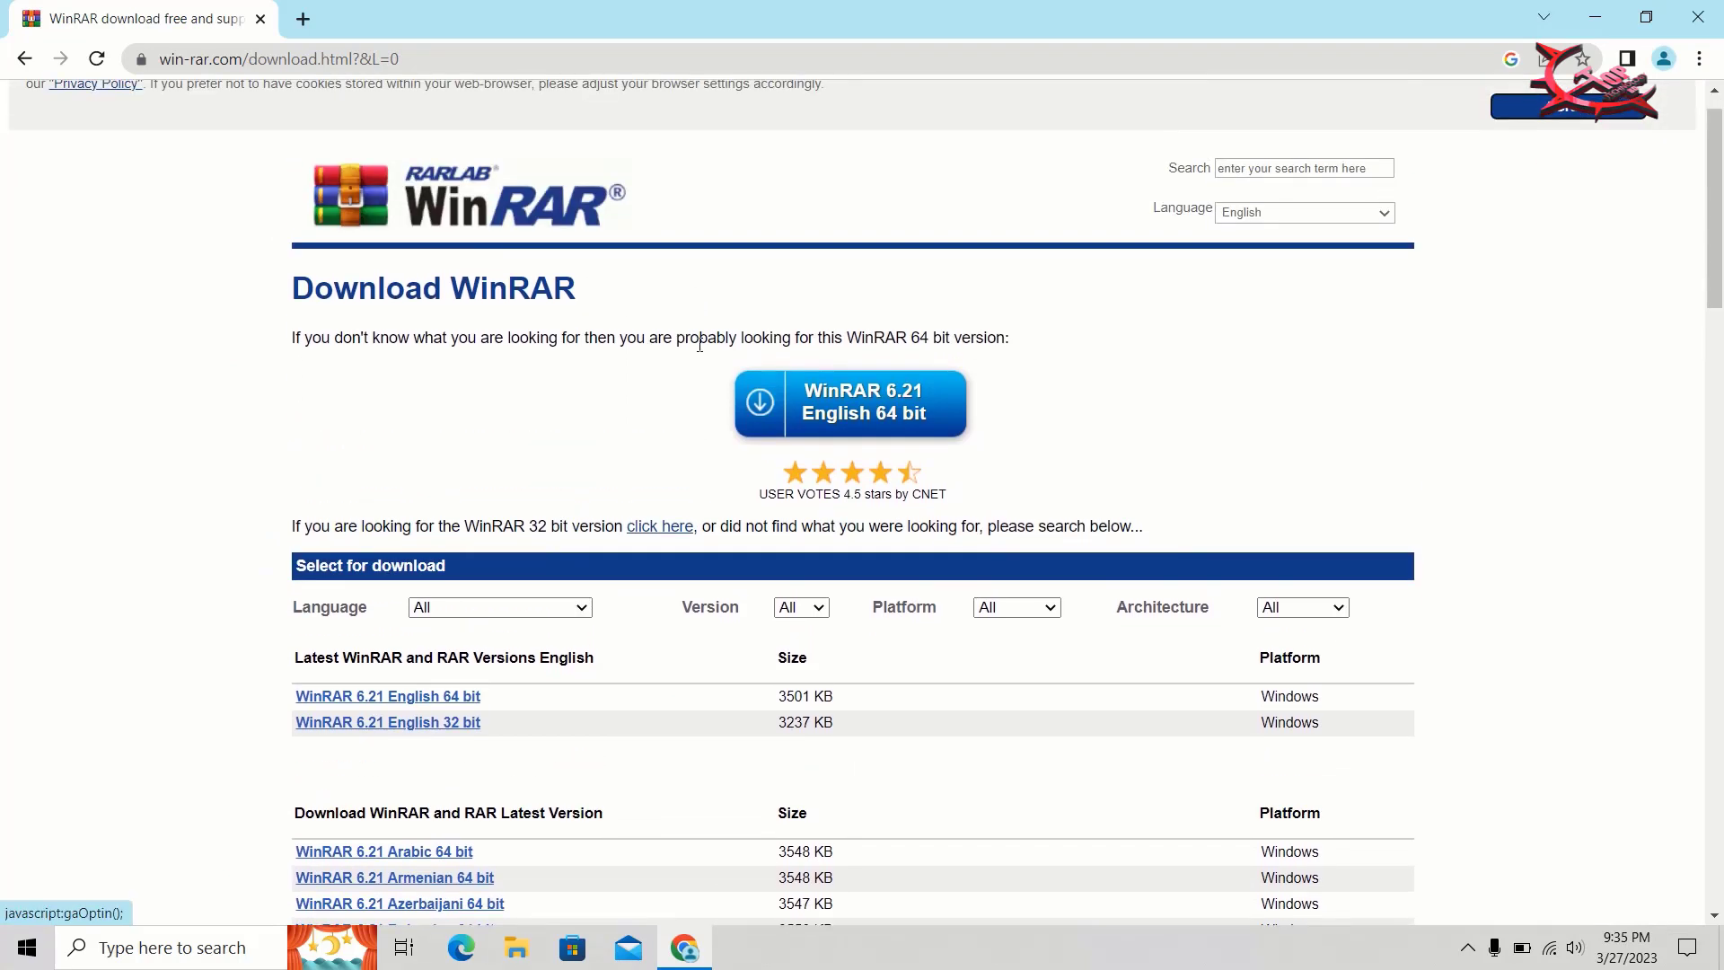
{"action": "left_click", "coordinate": [836, 434]}
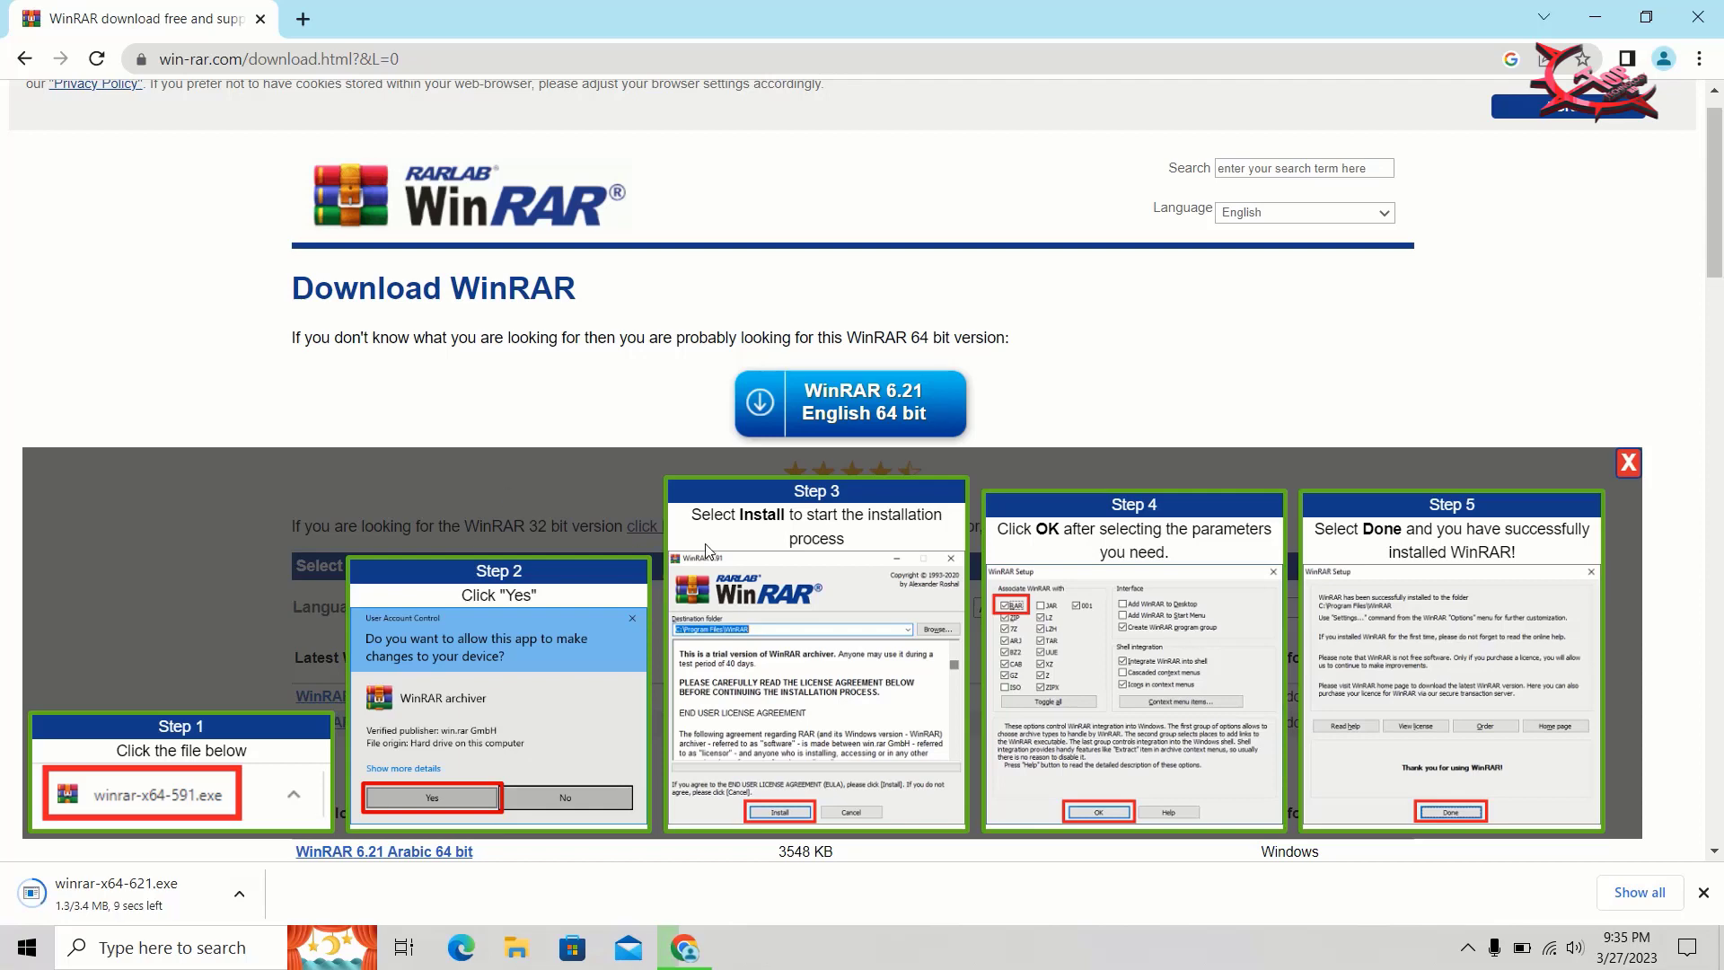
Step: Dismiss the installation instructions overlay on the WinRAR download page
{"action": "scroll", "coordinate": [784, 444], "scroll_direction": "down", "scroll_amount": 4}
{"action": "scroll", "coordinate": [783, 444], "scroll_direction": "down", "scroll_amount": 1}
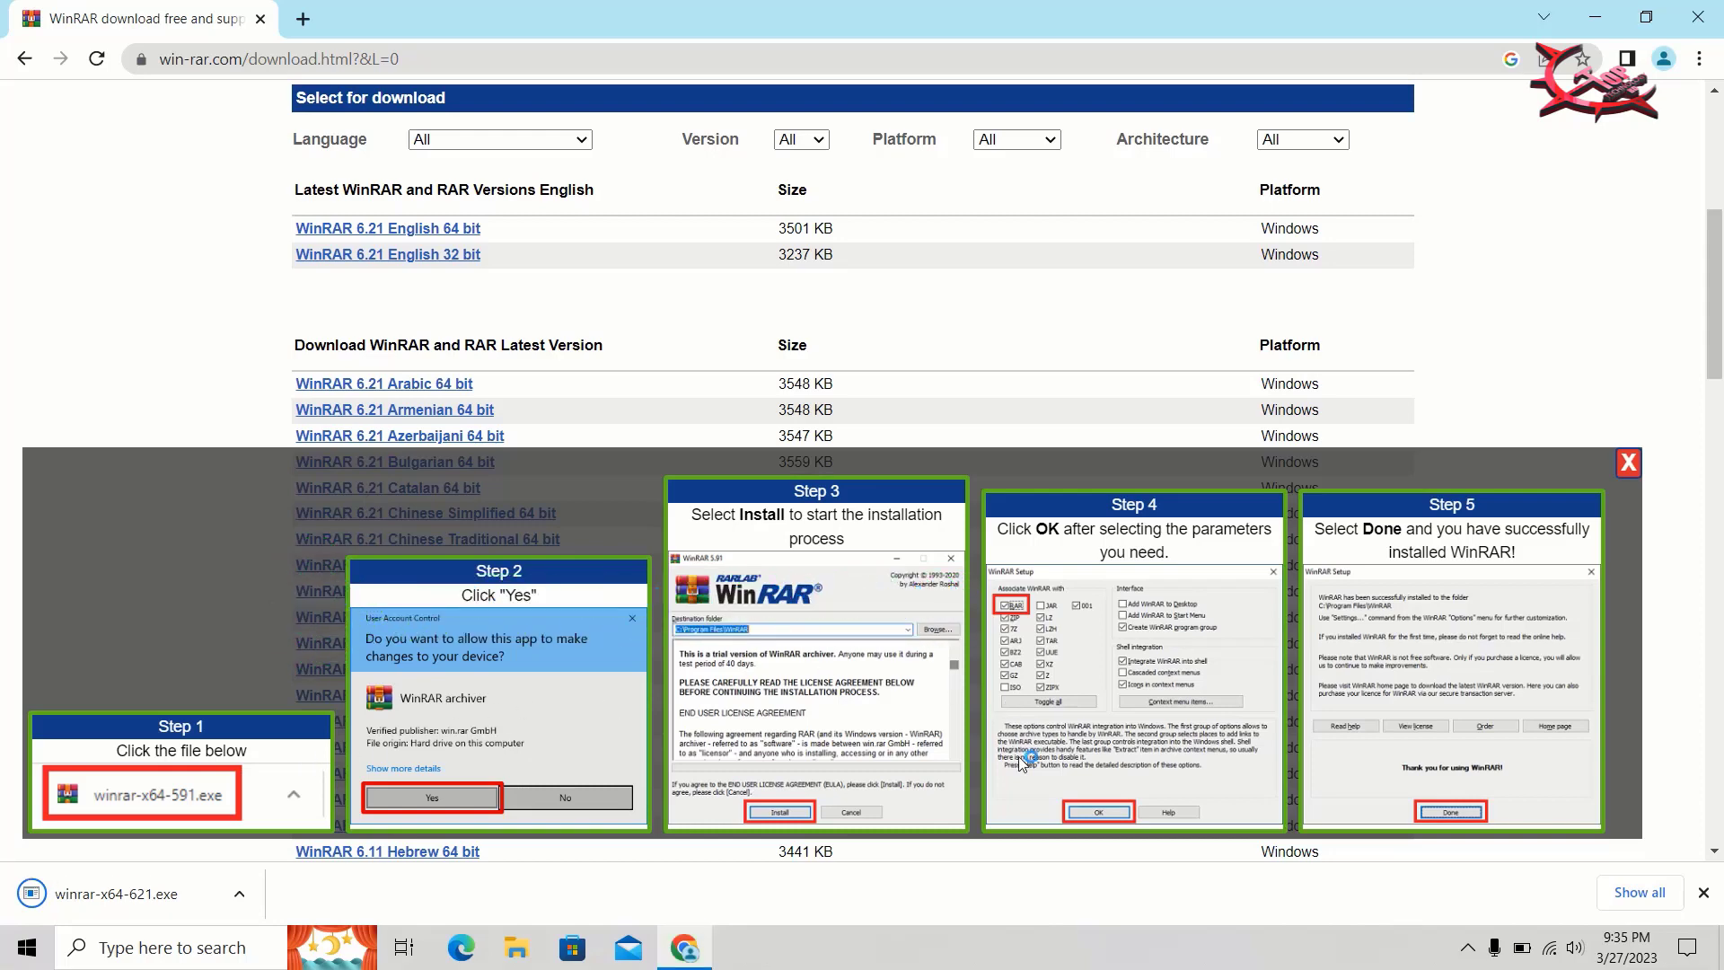
{"action": "left_click", "coordinate": [1626, 464]}
{"action": "scroll", "coordinate": [716, 332], "scroll_direction": "up", "scroll_amount": 5}
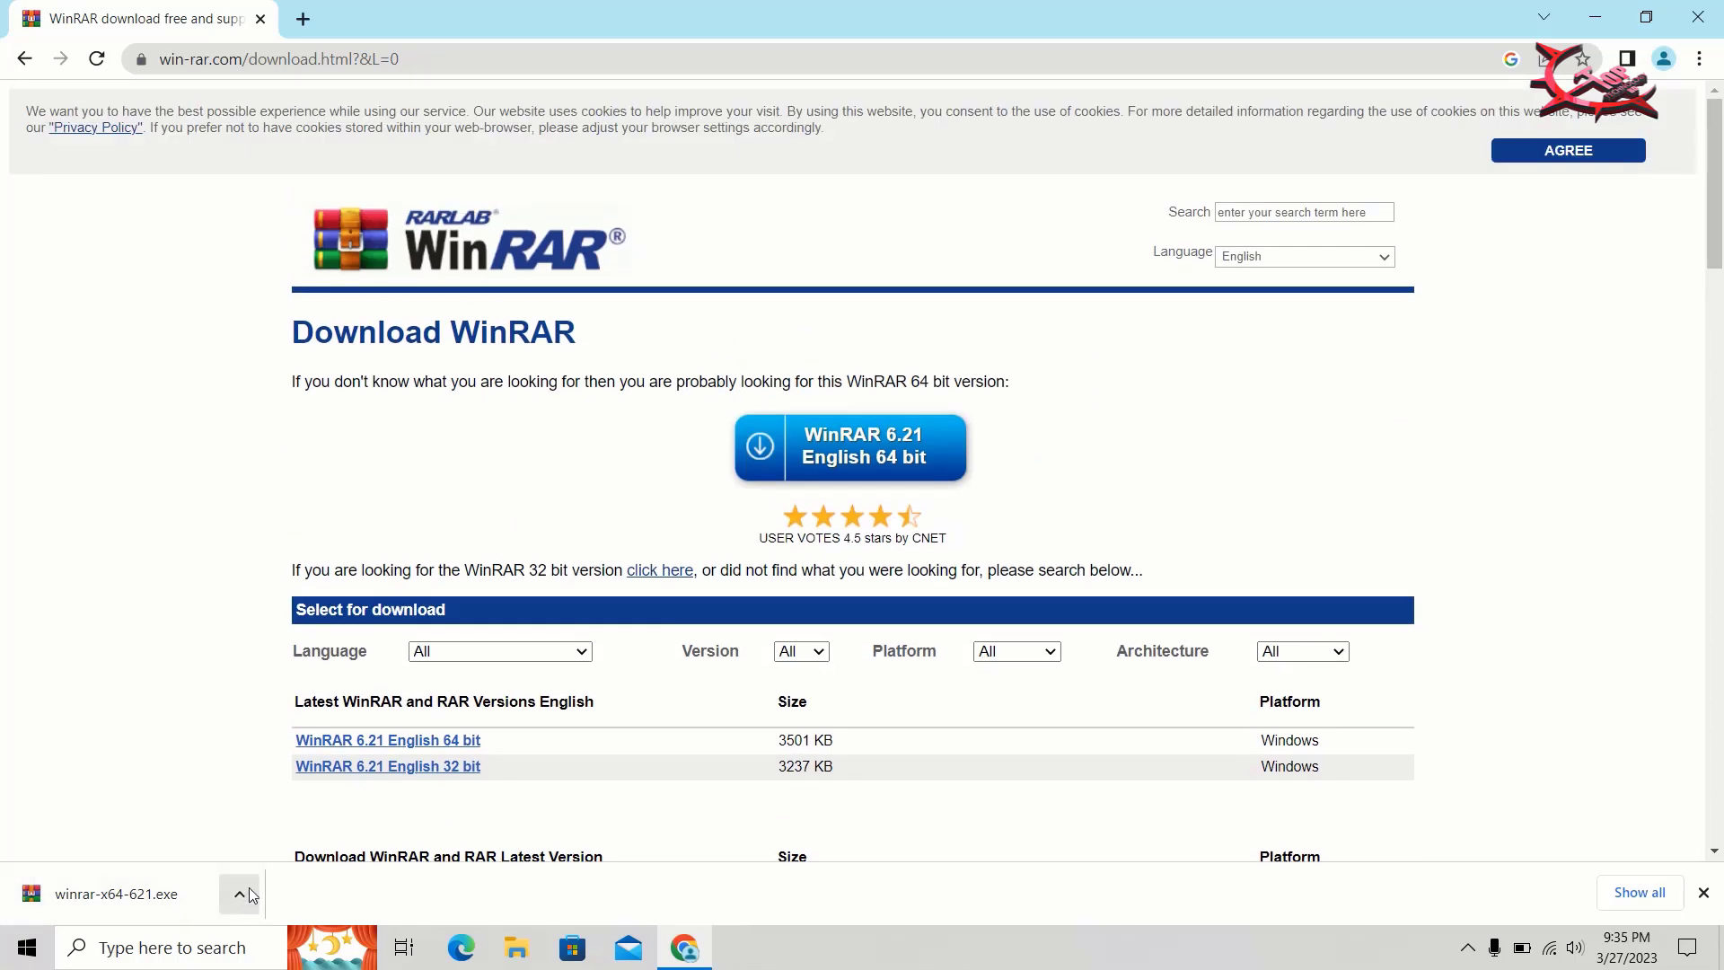
{"action": "left_click", "coordinate": [1607, 10]}
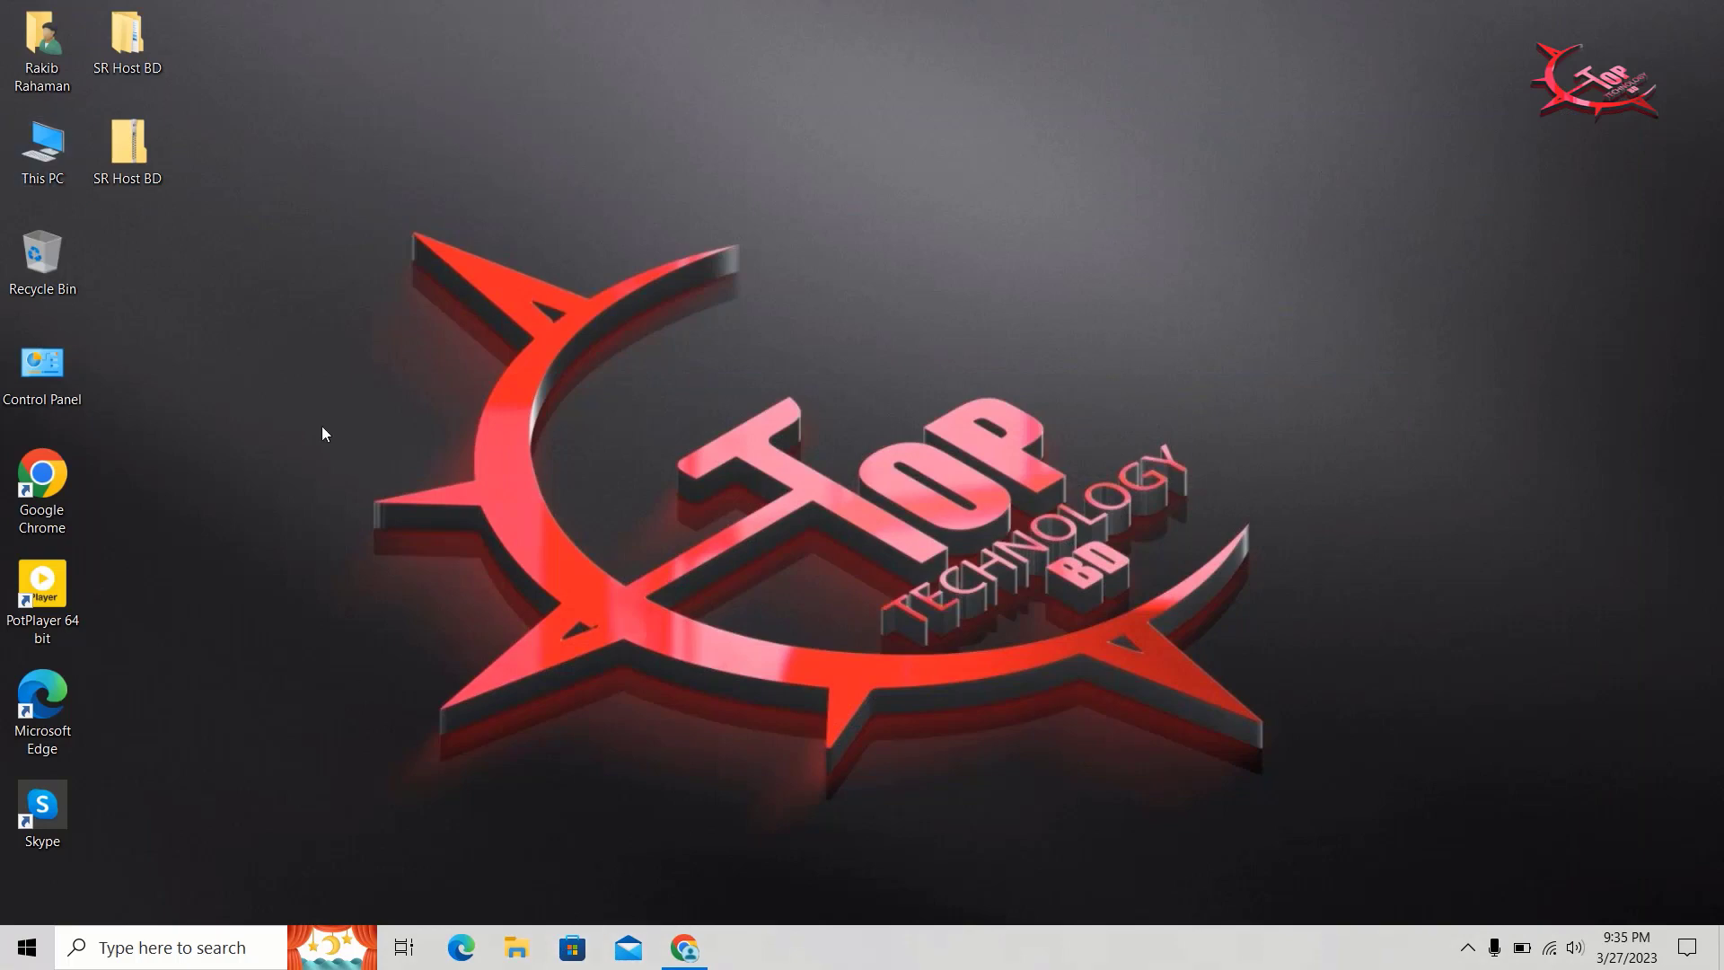
{"action": "left_click", "coordinate": [699, 954]}
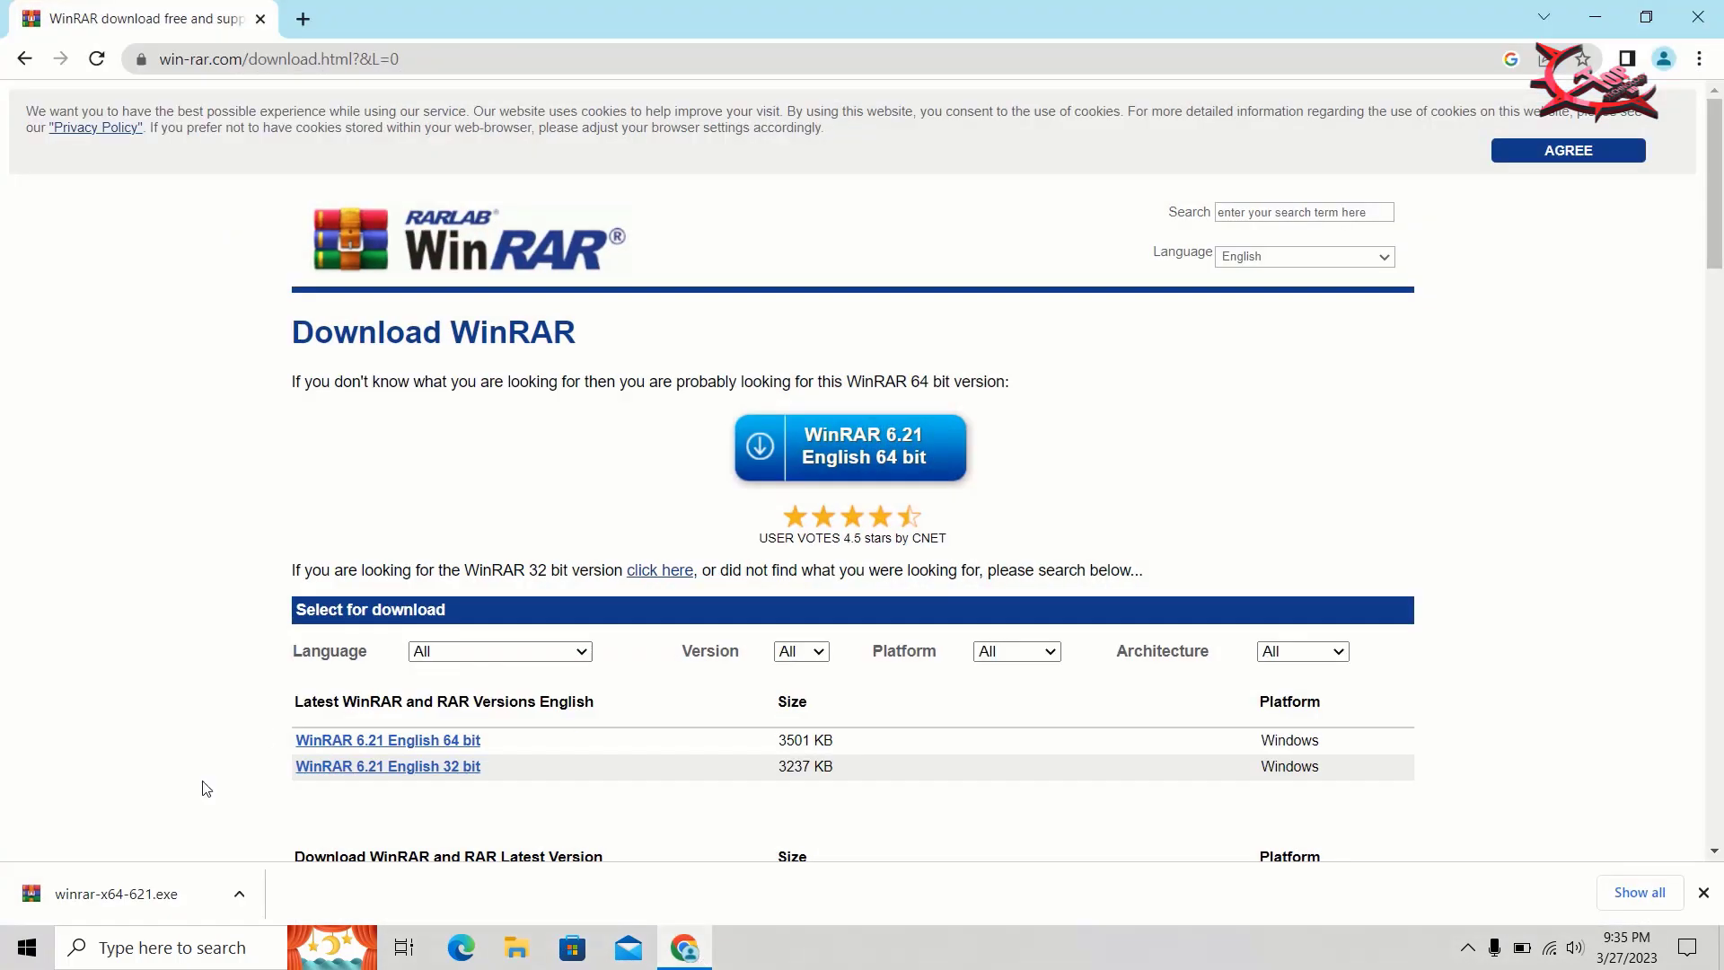
Step: Run winrar-x64-621.exe, install WinRAR to C:\Program Files\WinRAR and finish setup with the default associations and integration options
{"action": "left_click", "coordinate": [95, 917]}
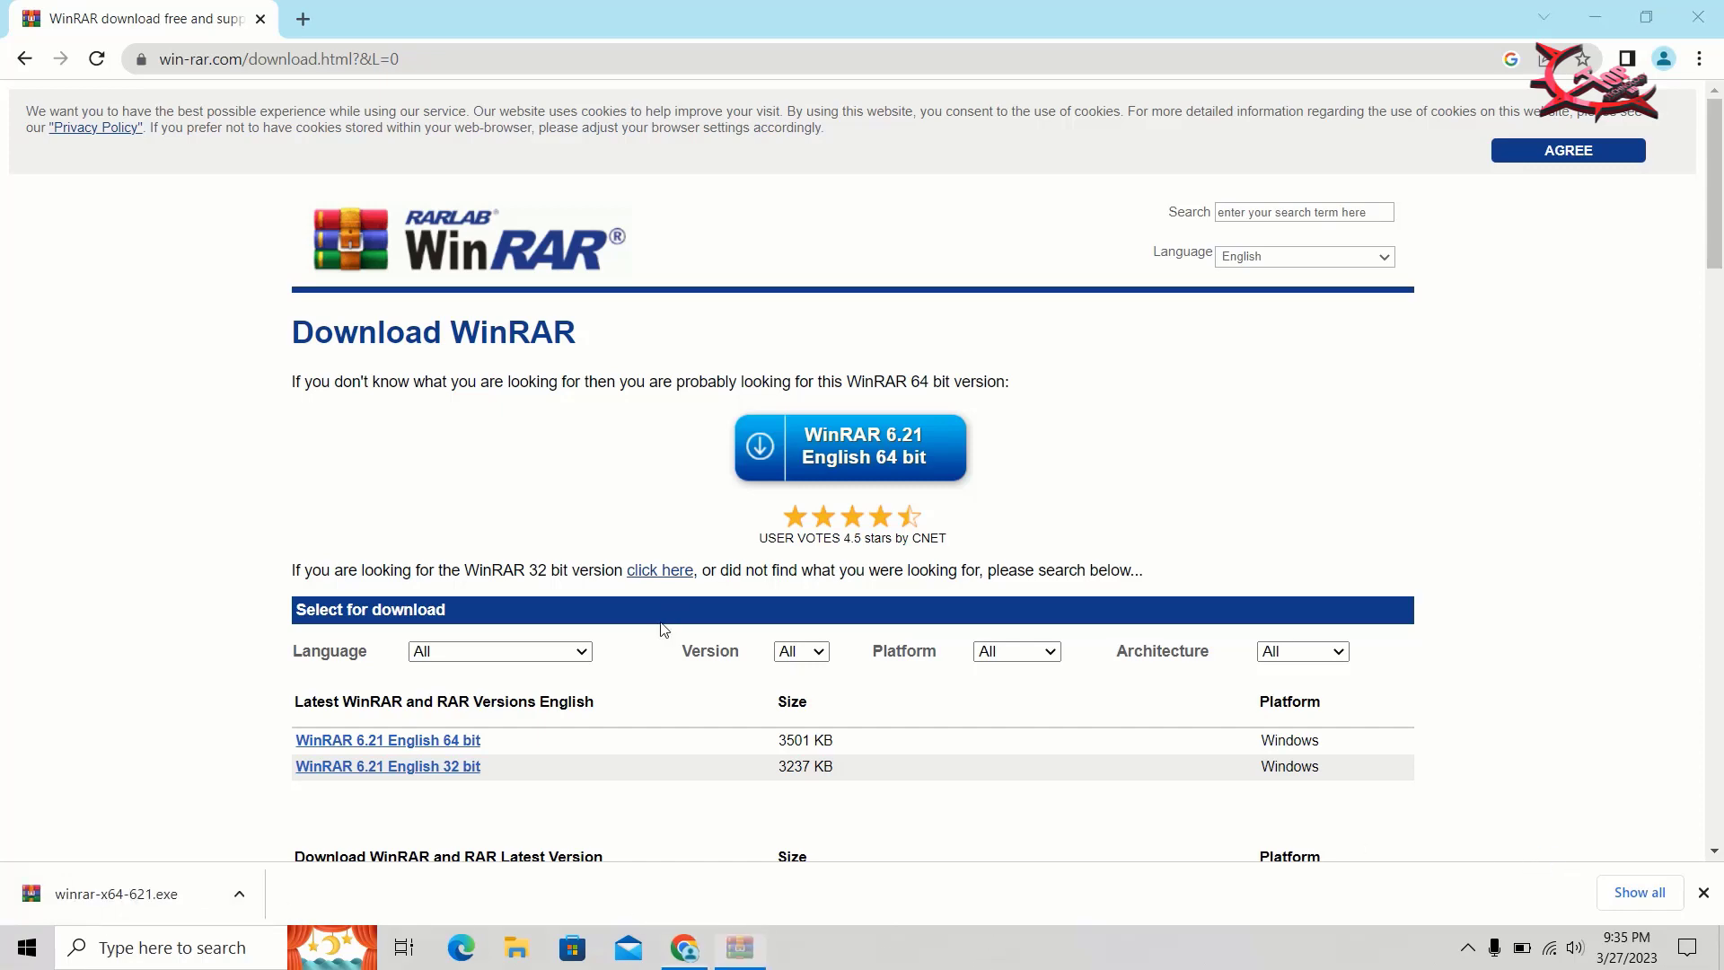
{"action": "scroll", "coordinate": [932, 449], "scroll_direction": "down", "scroll_amount": 6}
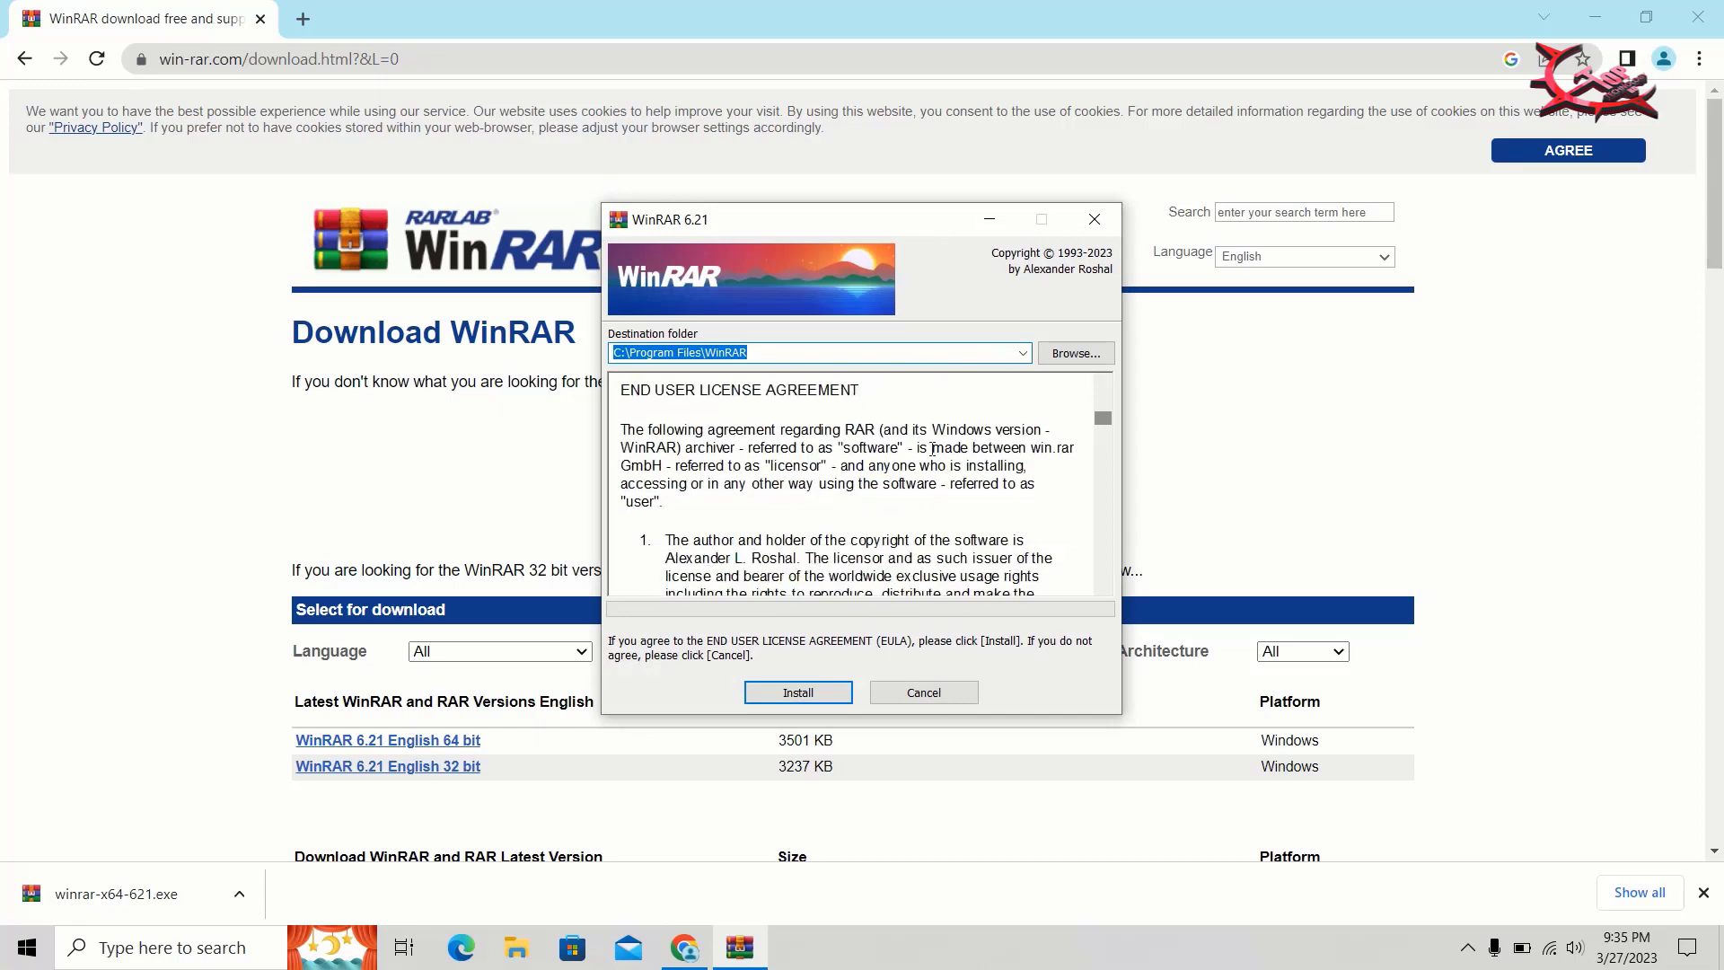
{"action": "left_click", "coordinate": [827, 701]}
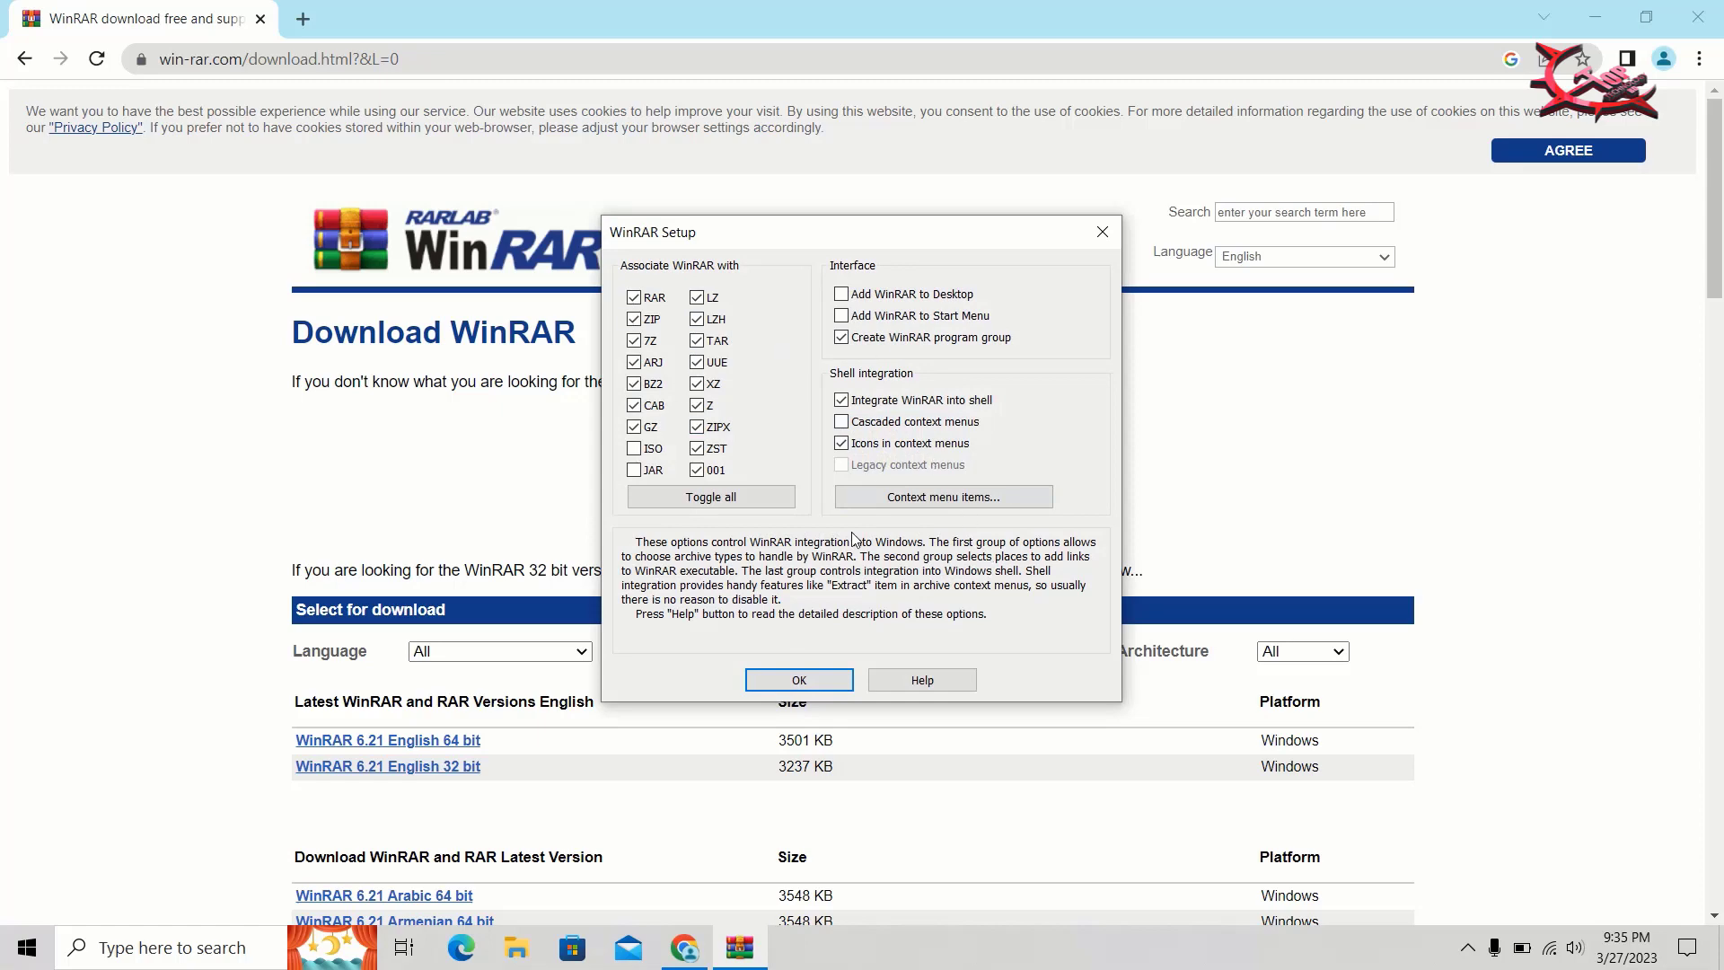
{"action": "left_click", "coordinate": [831, 690]}
{"action": "left_click", "coordinate": [832, 684]}
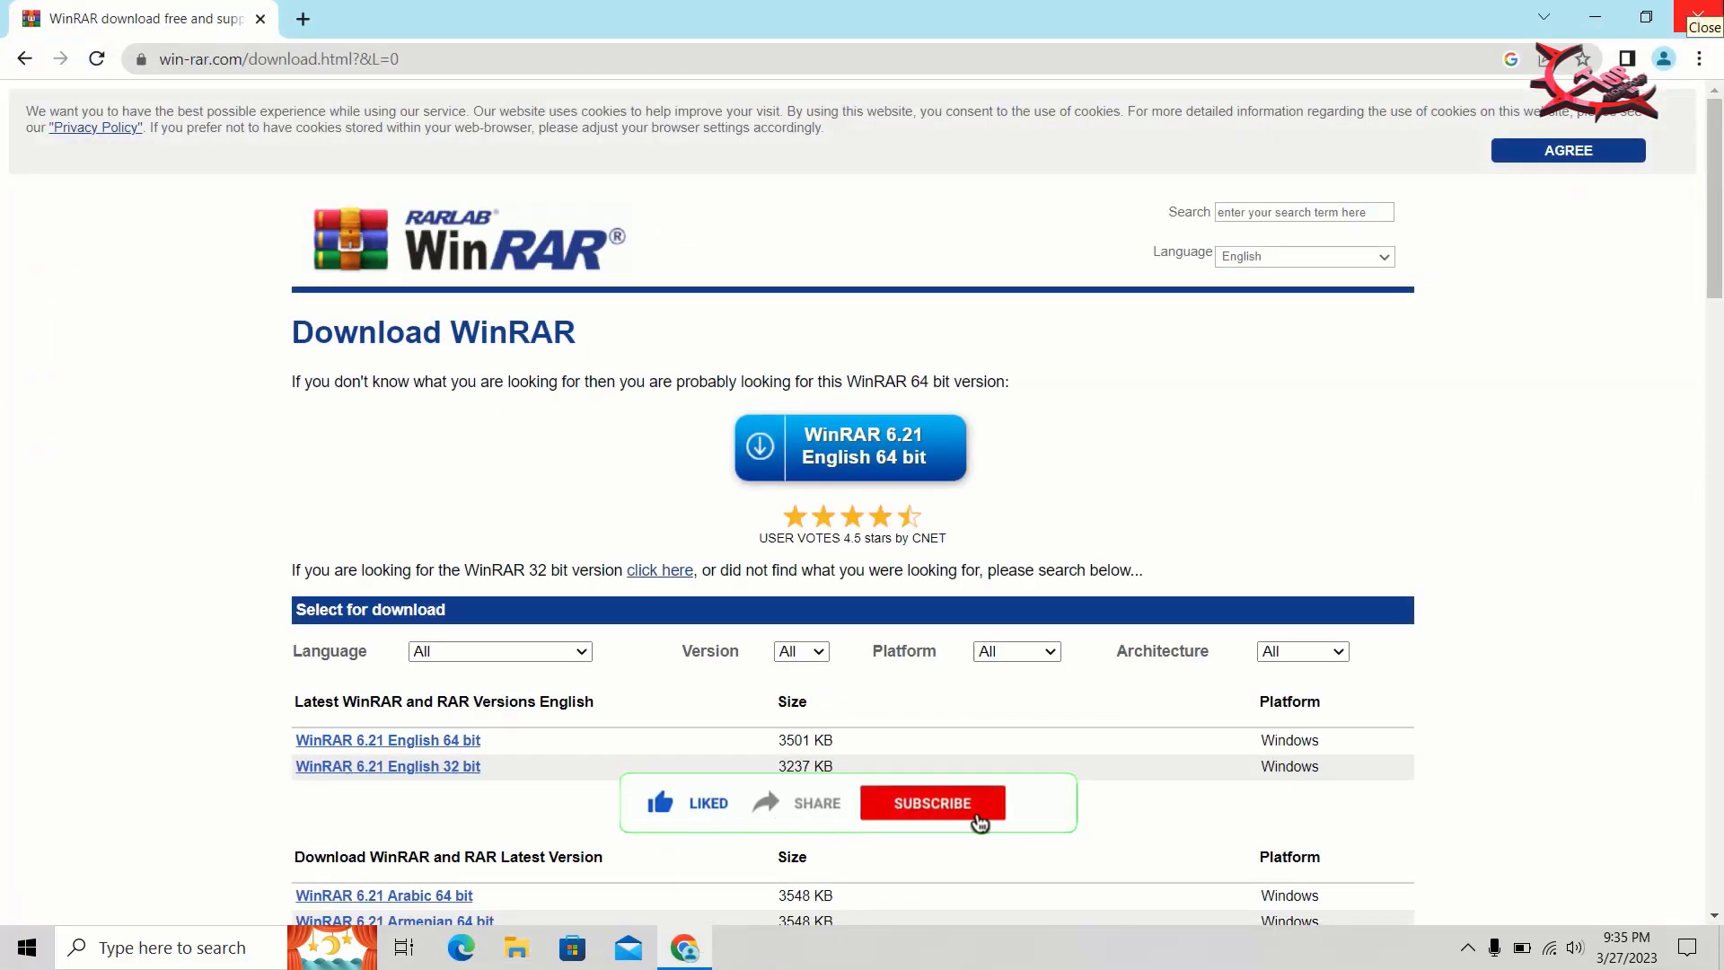
Step: Close the browser and refresh the desktop
{"action": "left_click", "coordinate": [1698, 18]}
{"action": "right_click", "coordinate": [827, 16]}
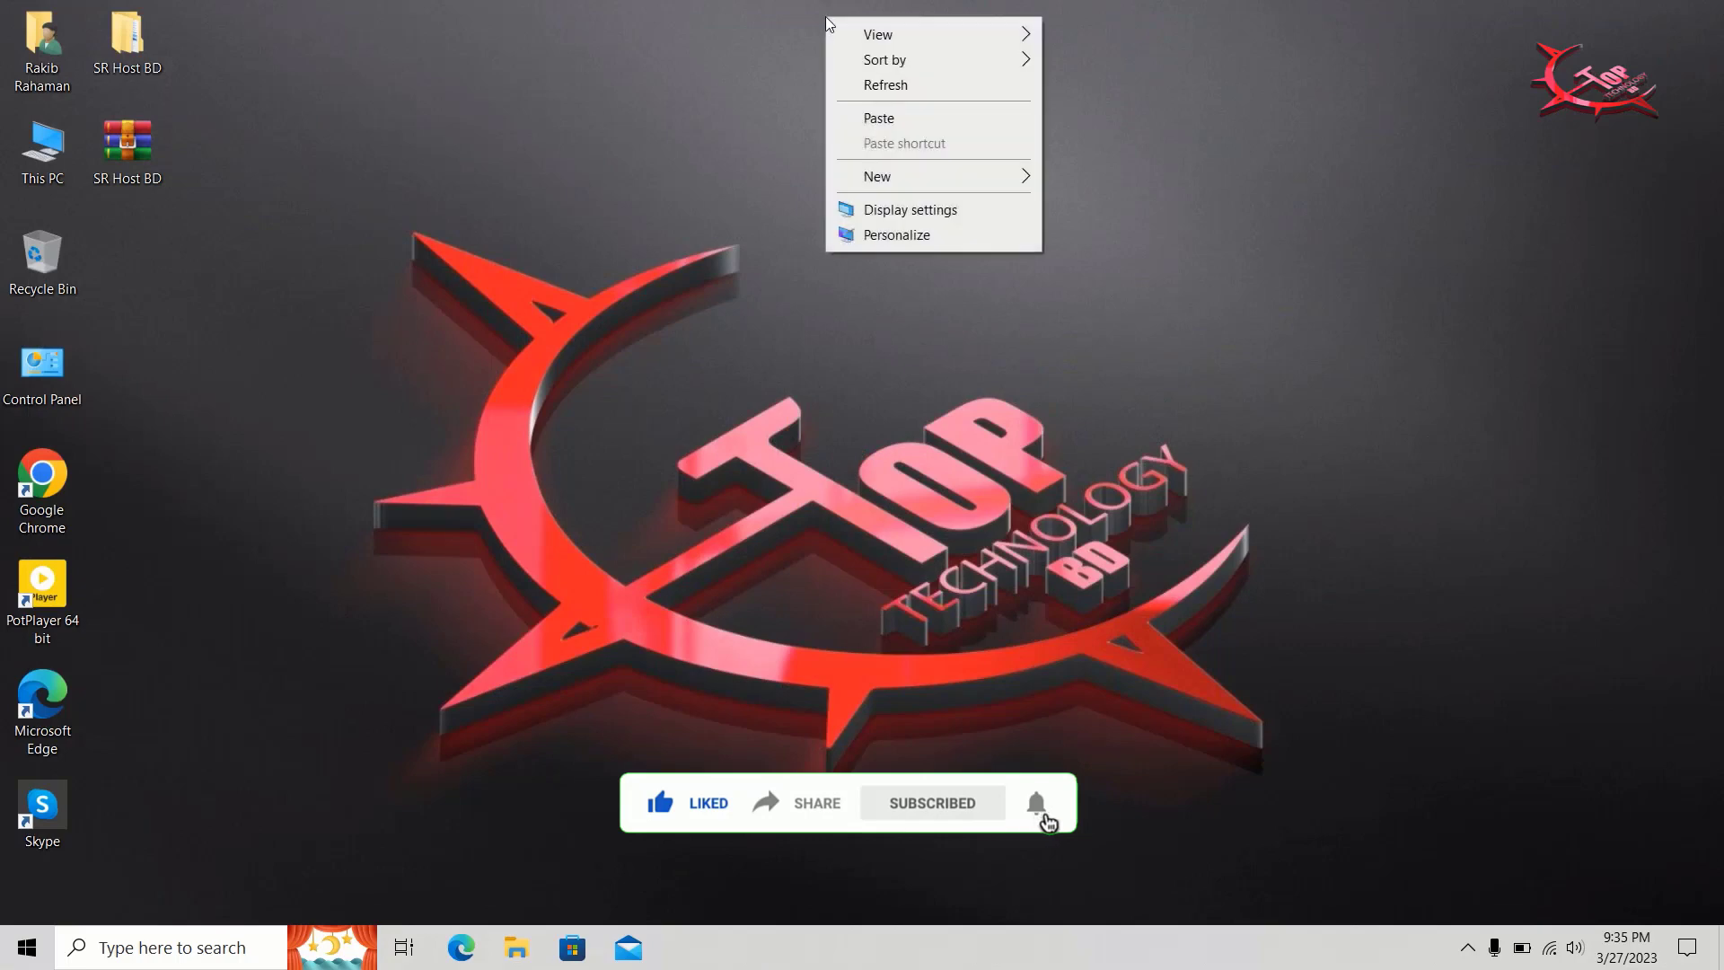
{"action": "left_click", "coordinate": [837, 84]}
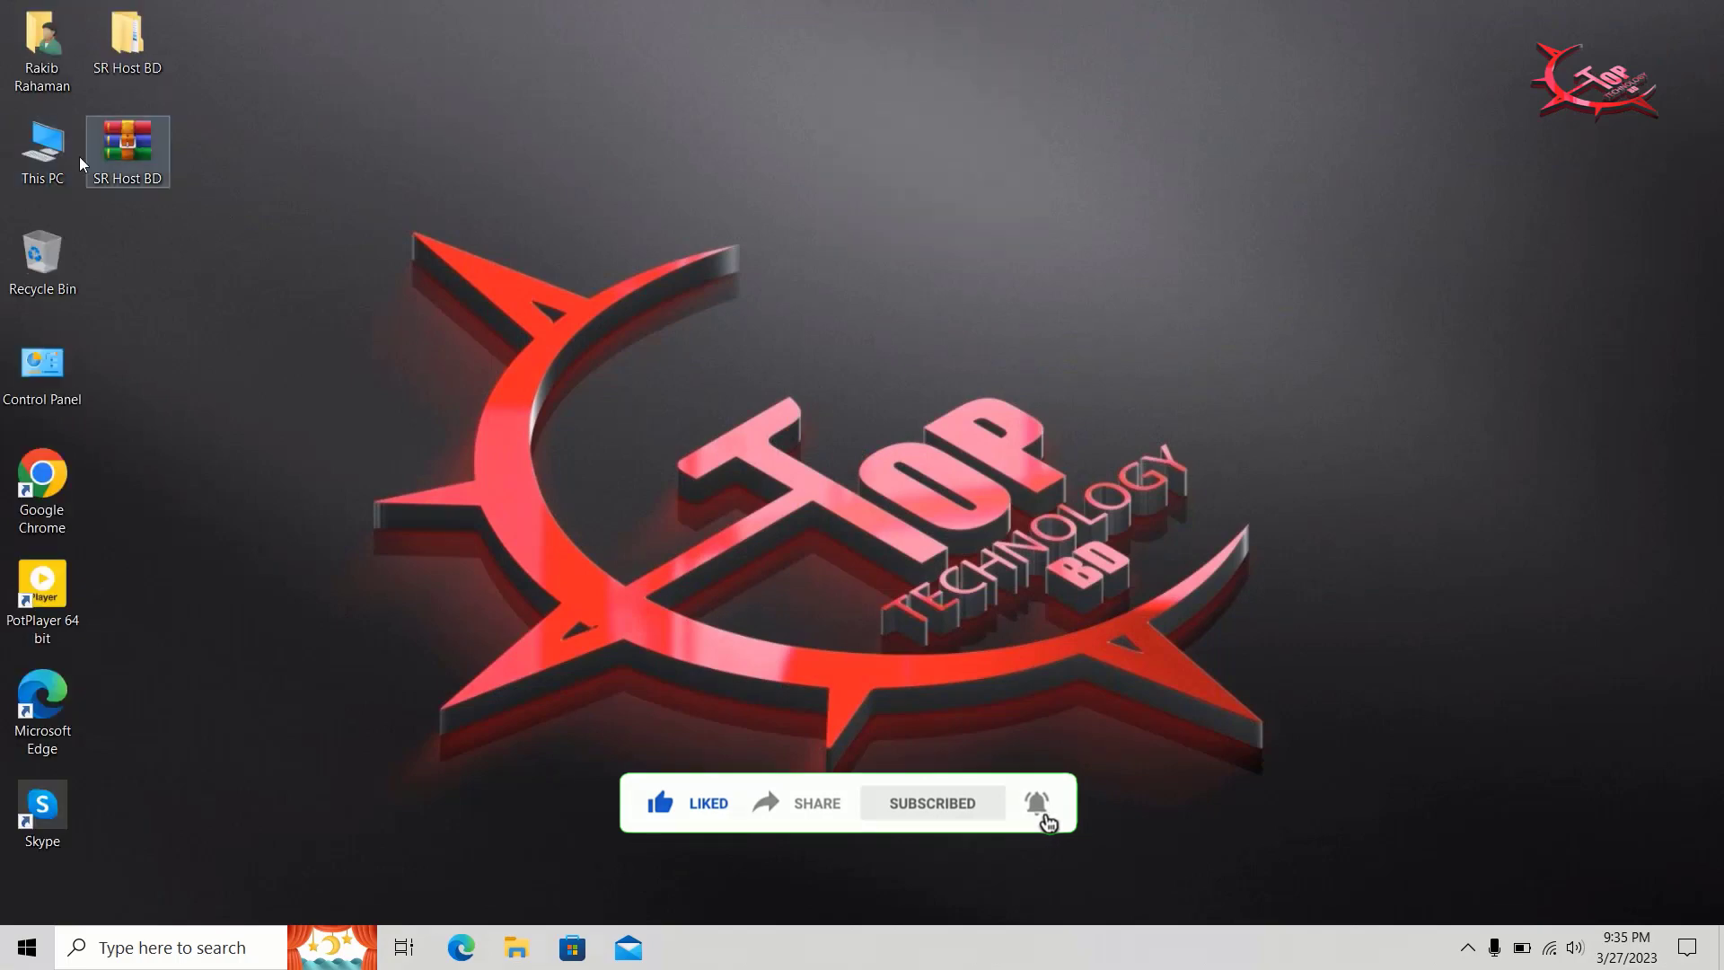
Step: Extract the SR Host BD zip archive directly onto the desktop, replacing all existing files, and refresh the desktop
{"action": "right_click", "coordinate": [143, 133]}
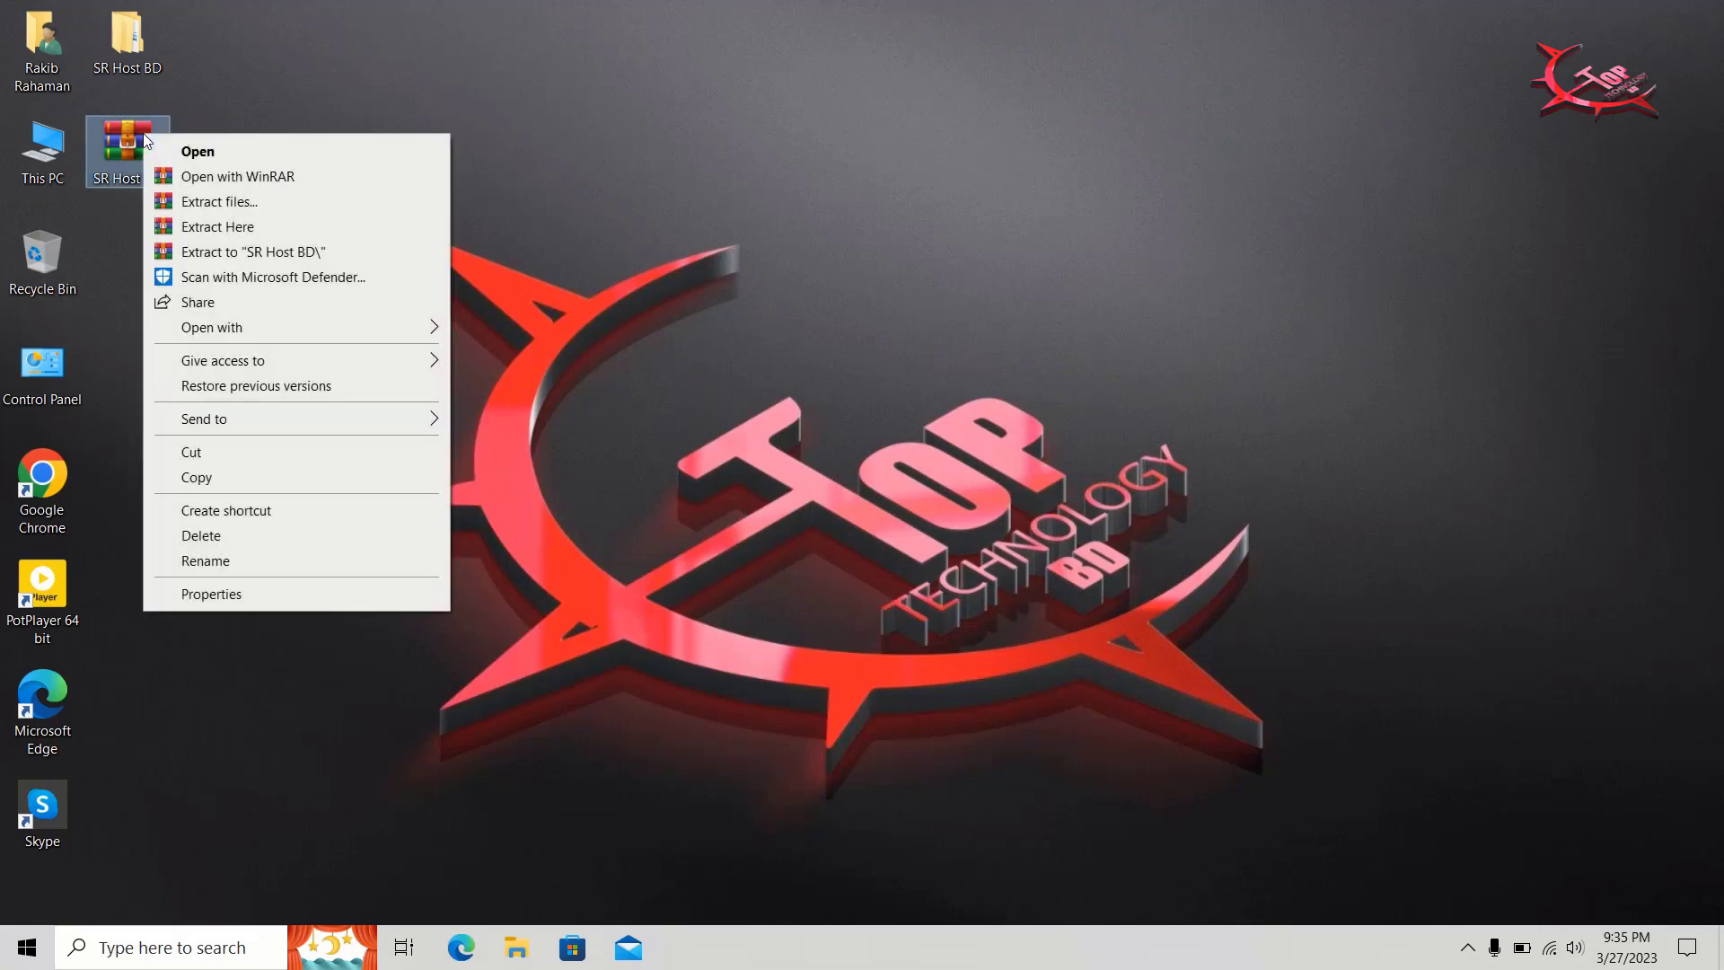
{"action": "left_click", "coordinate": [183, 232]}
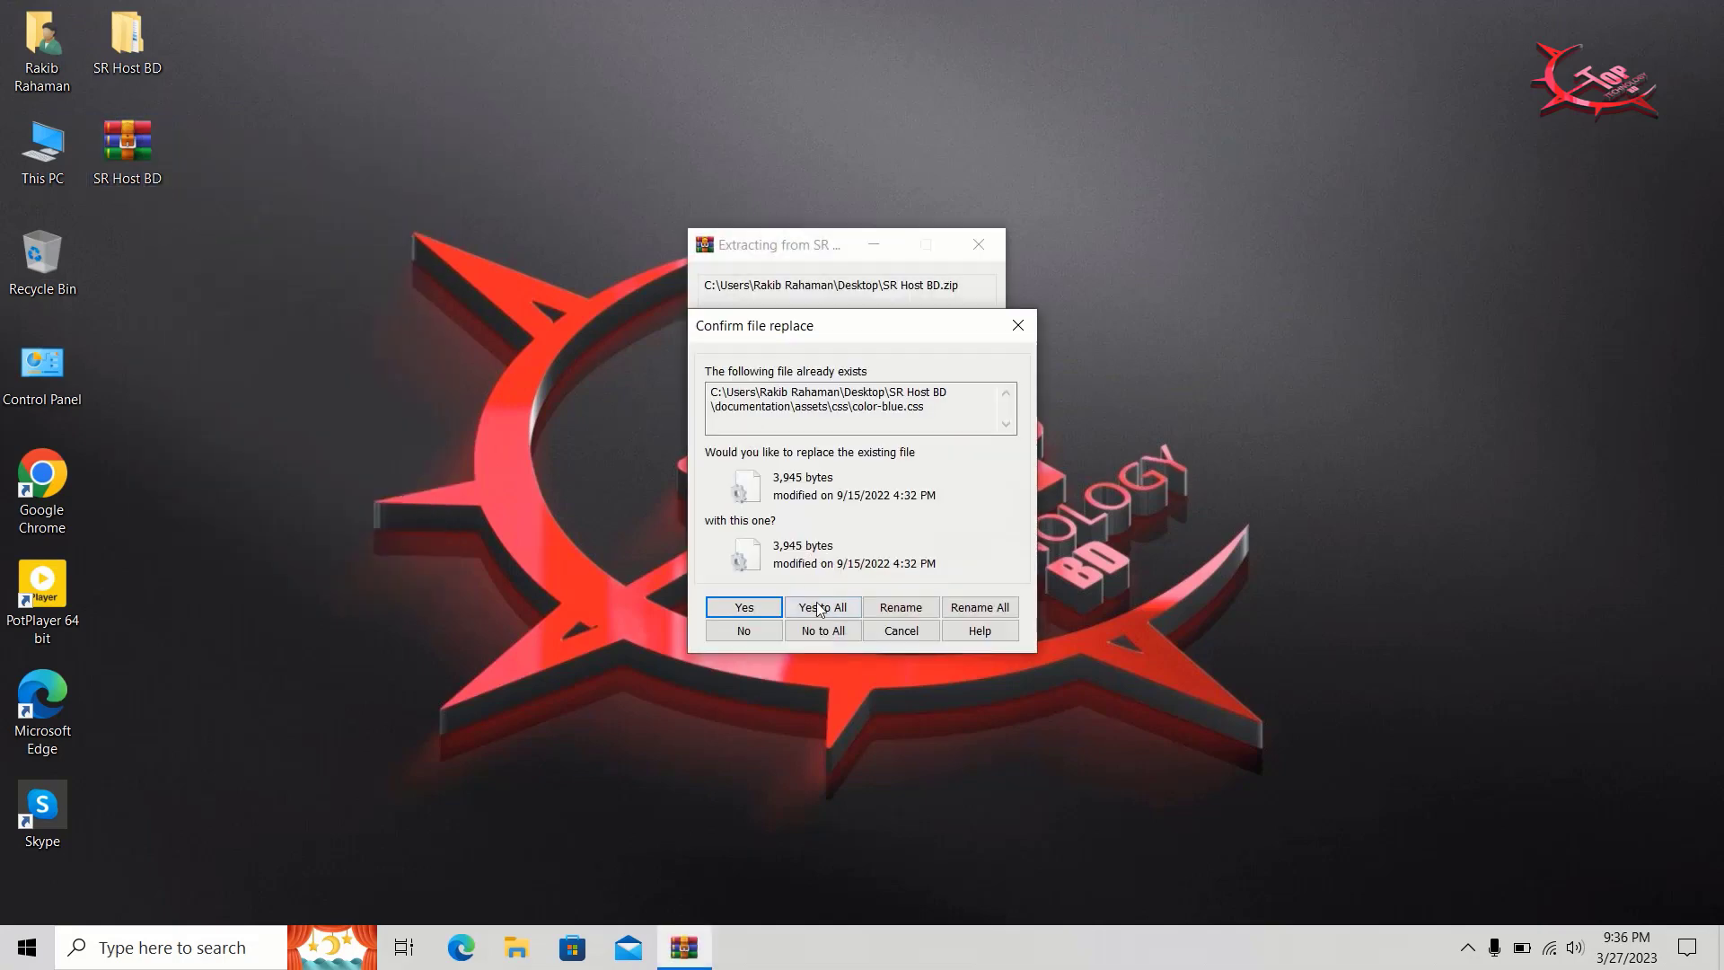
{"action": "left_click", "coordinate": [818, 605]}
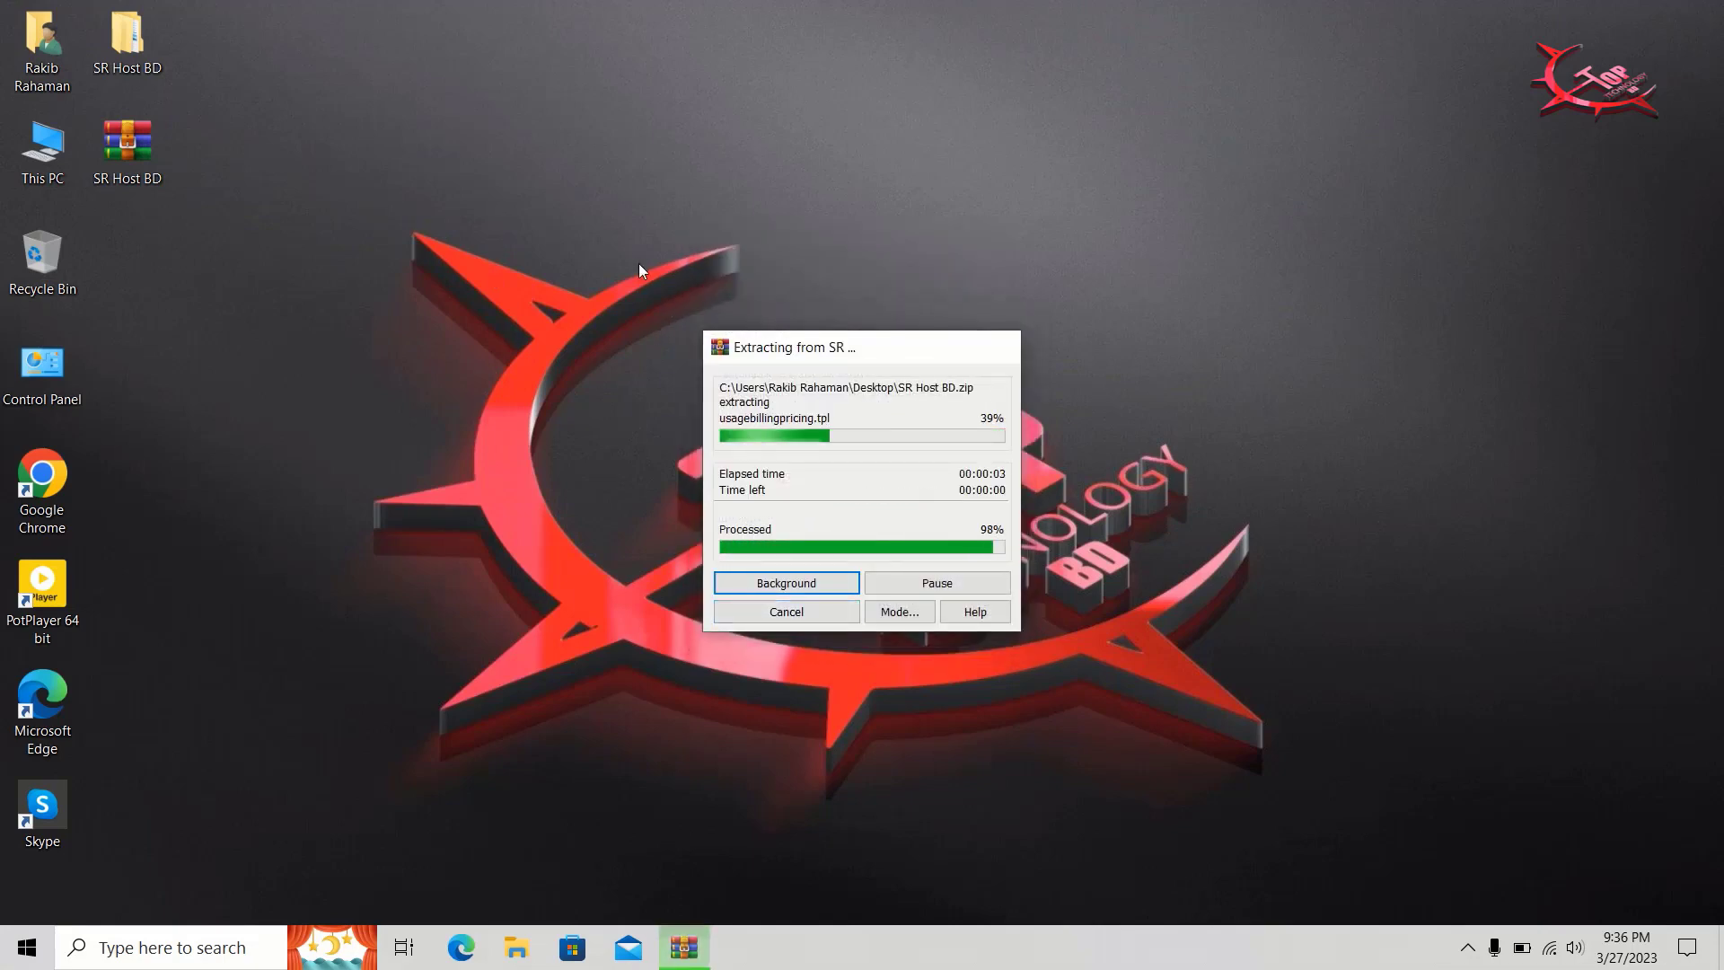
{"action": "right_click", "coordinate": [358, 50]}
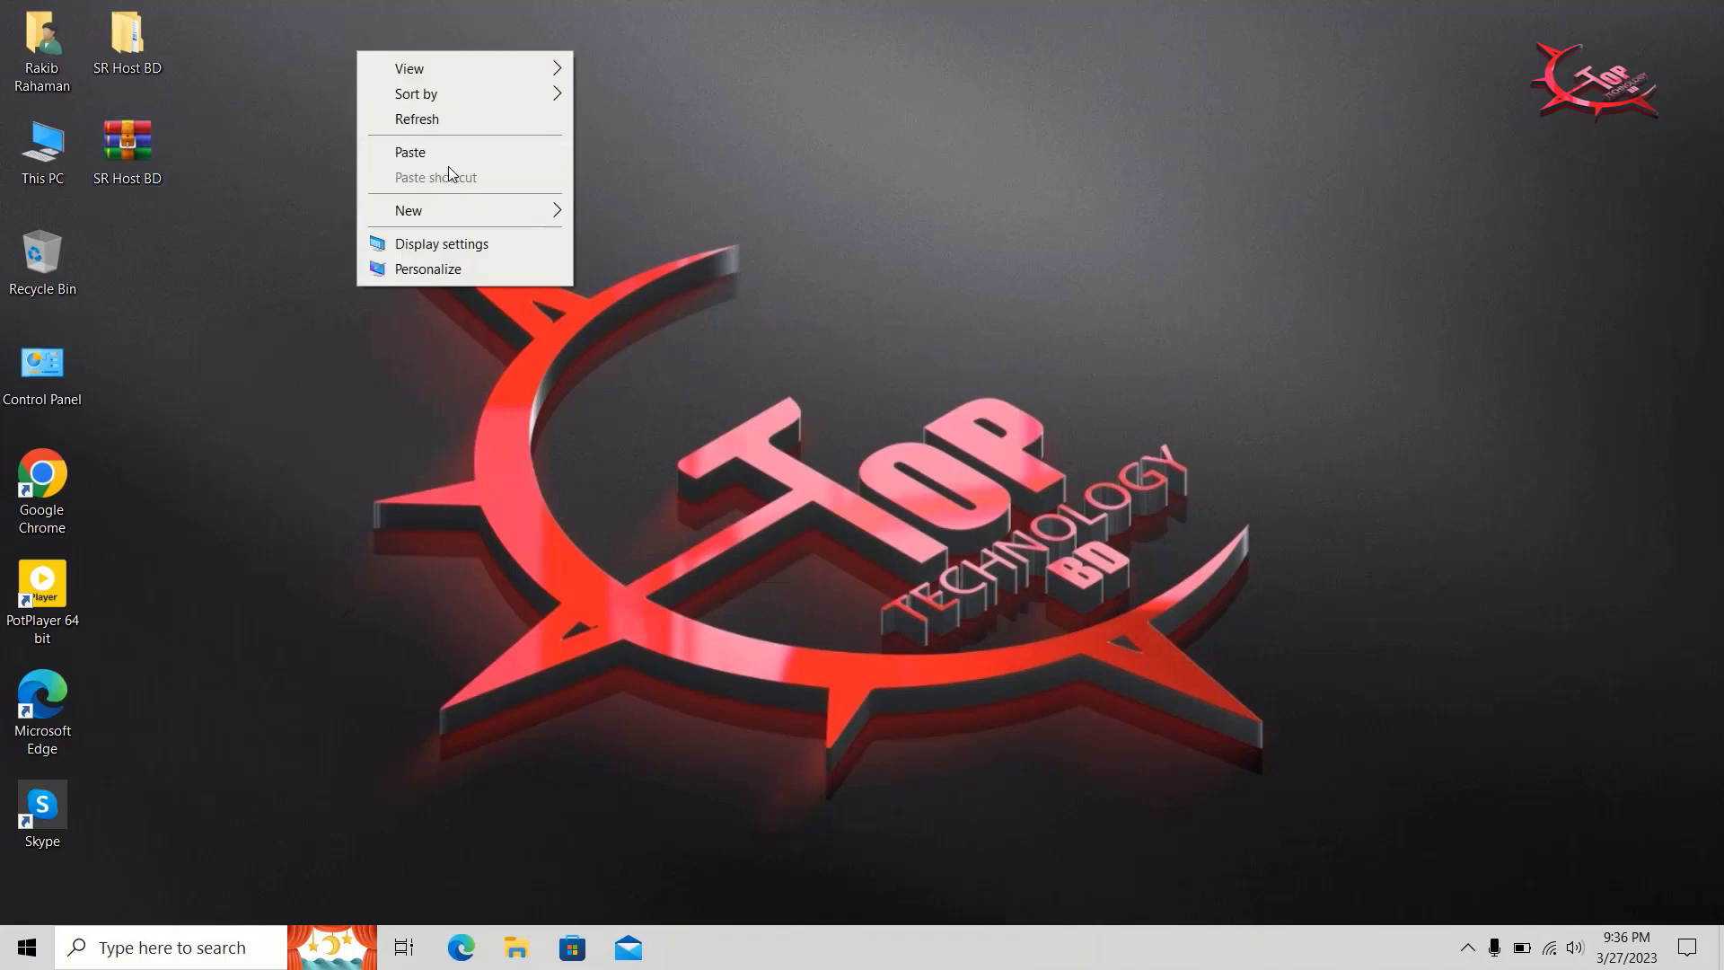
{"action": "left_click", "coordinate": [463, 121]}
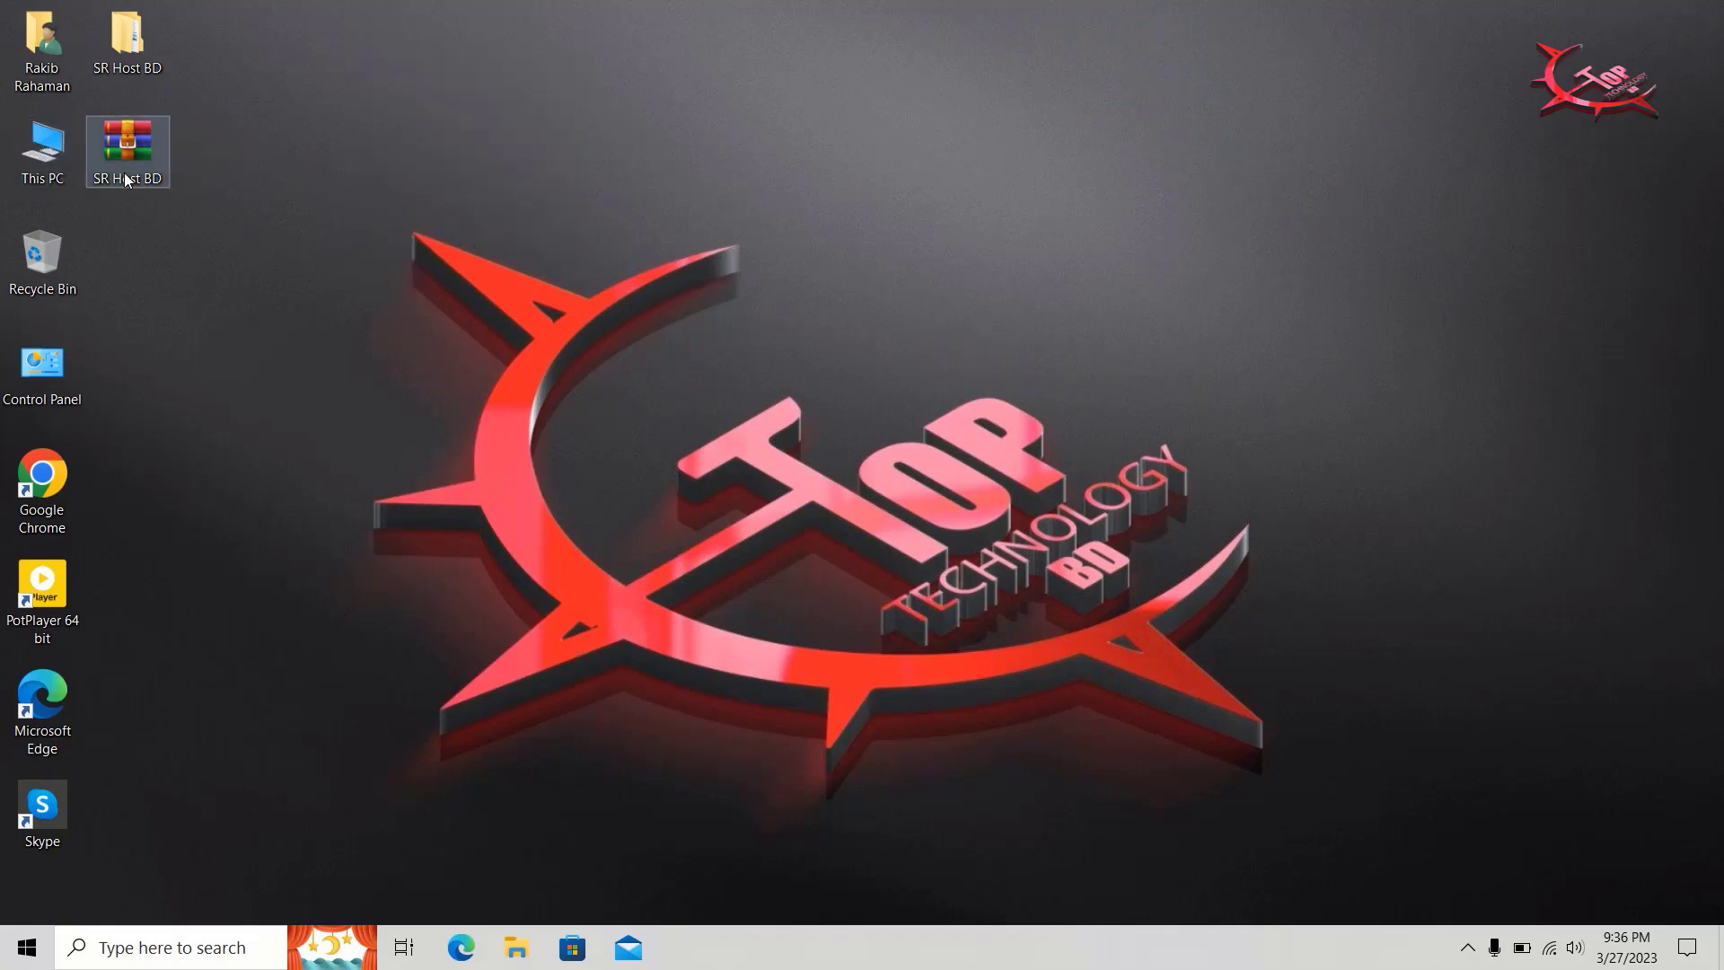
Step: Compress the SR Host BD folder into SR Host BD.rar using the RAR format and Normal compression
{"action": "right_click", "coordinate": [136, 36]}
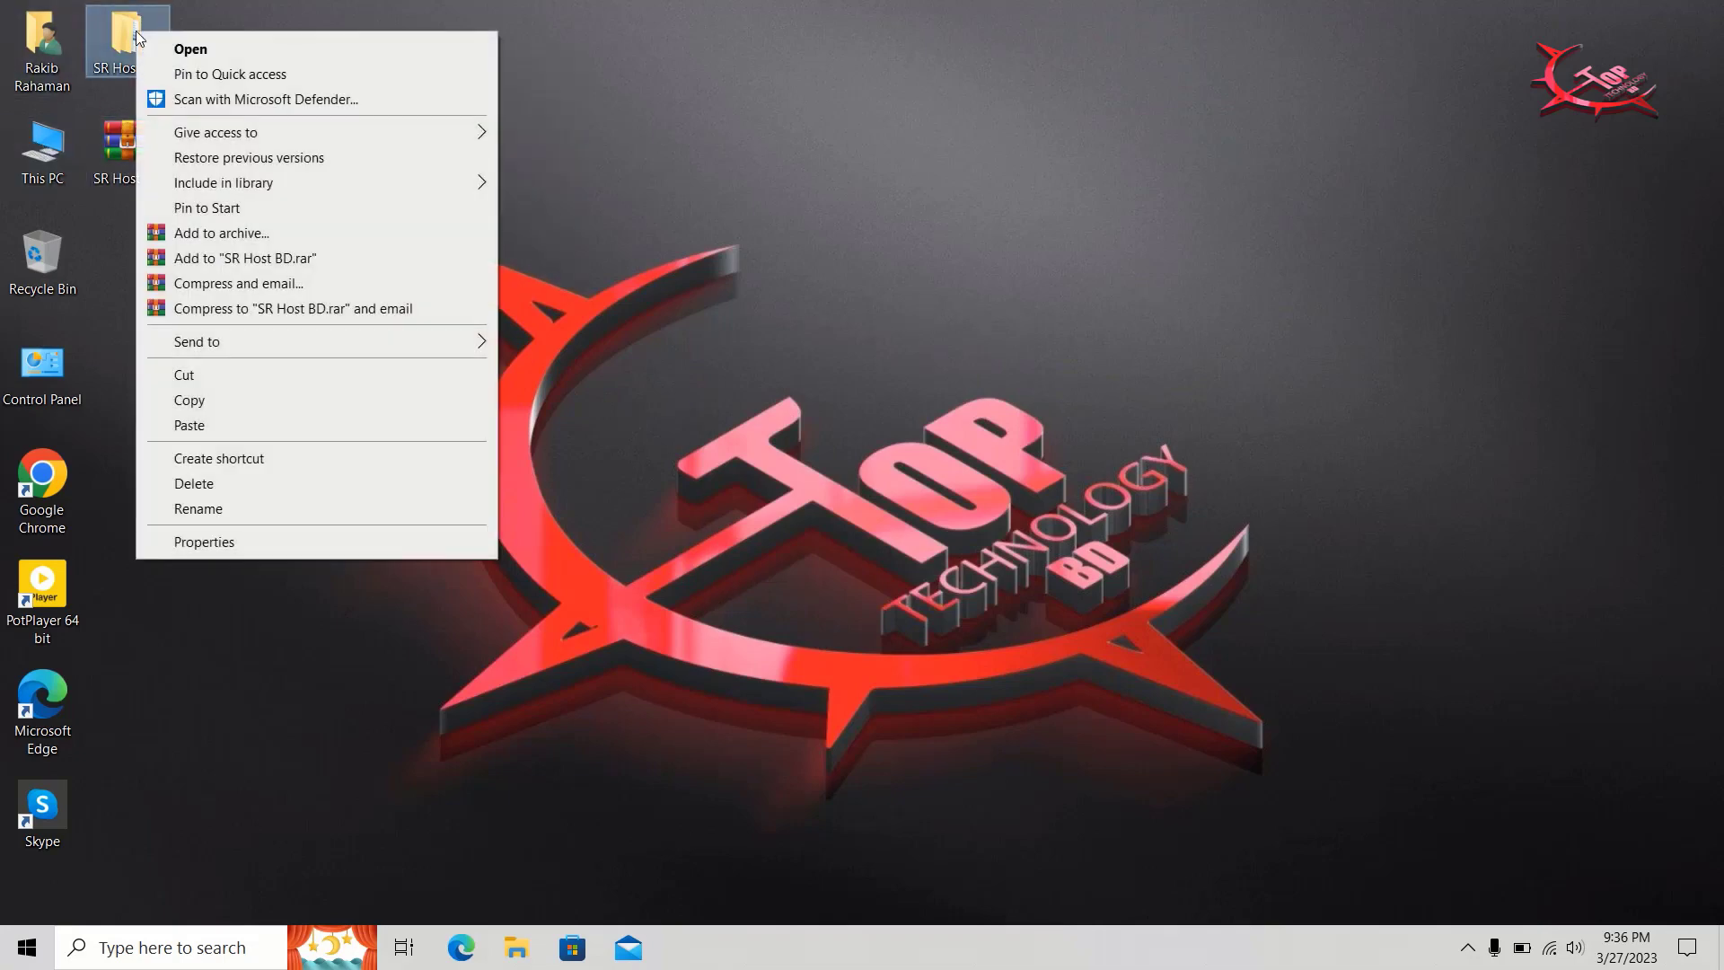
{"action": "right_click", "coordinate": [104, 27]}
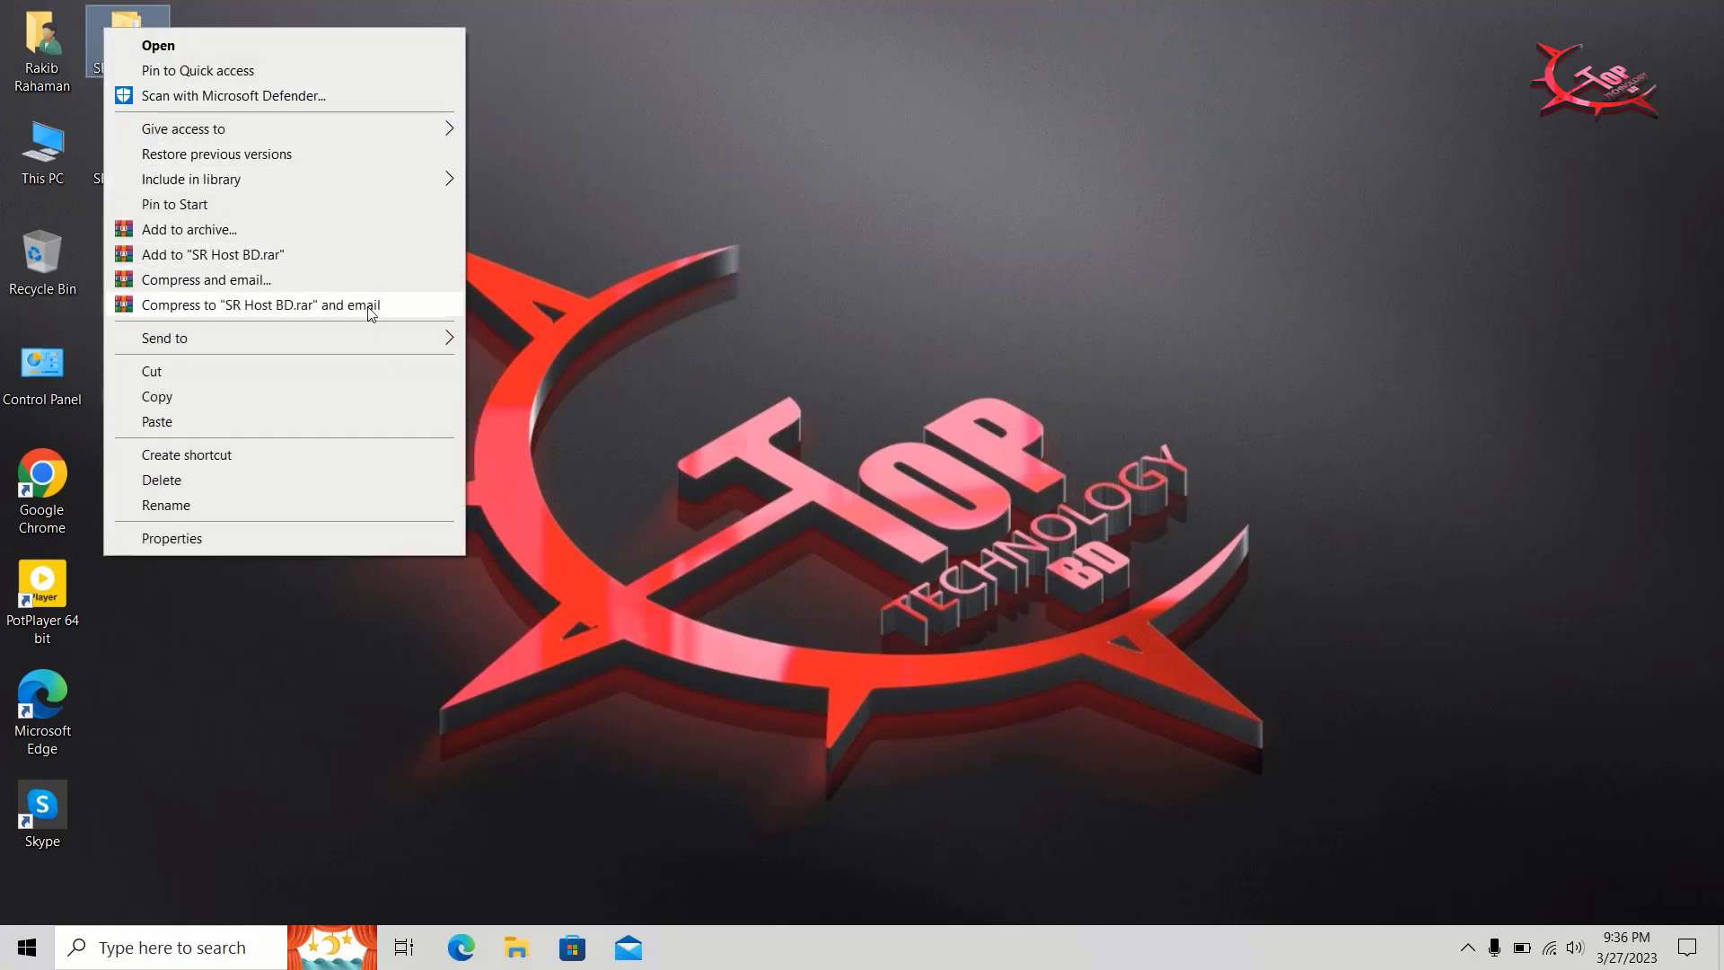
{"action": "left_click", "coordinate": [336, 238]}
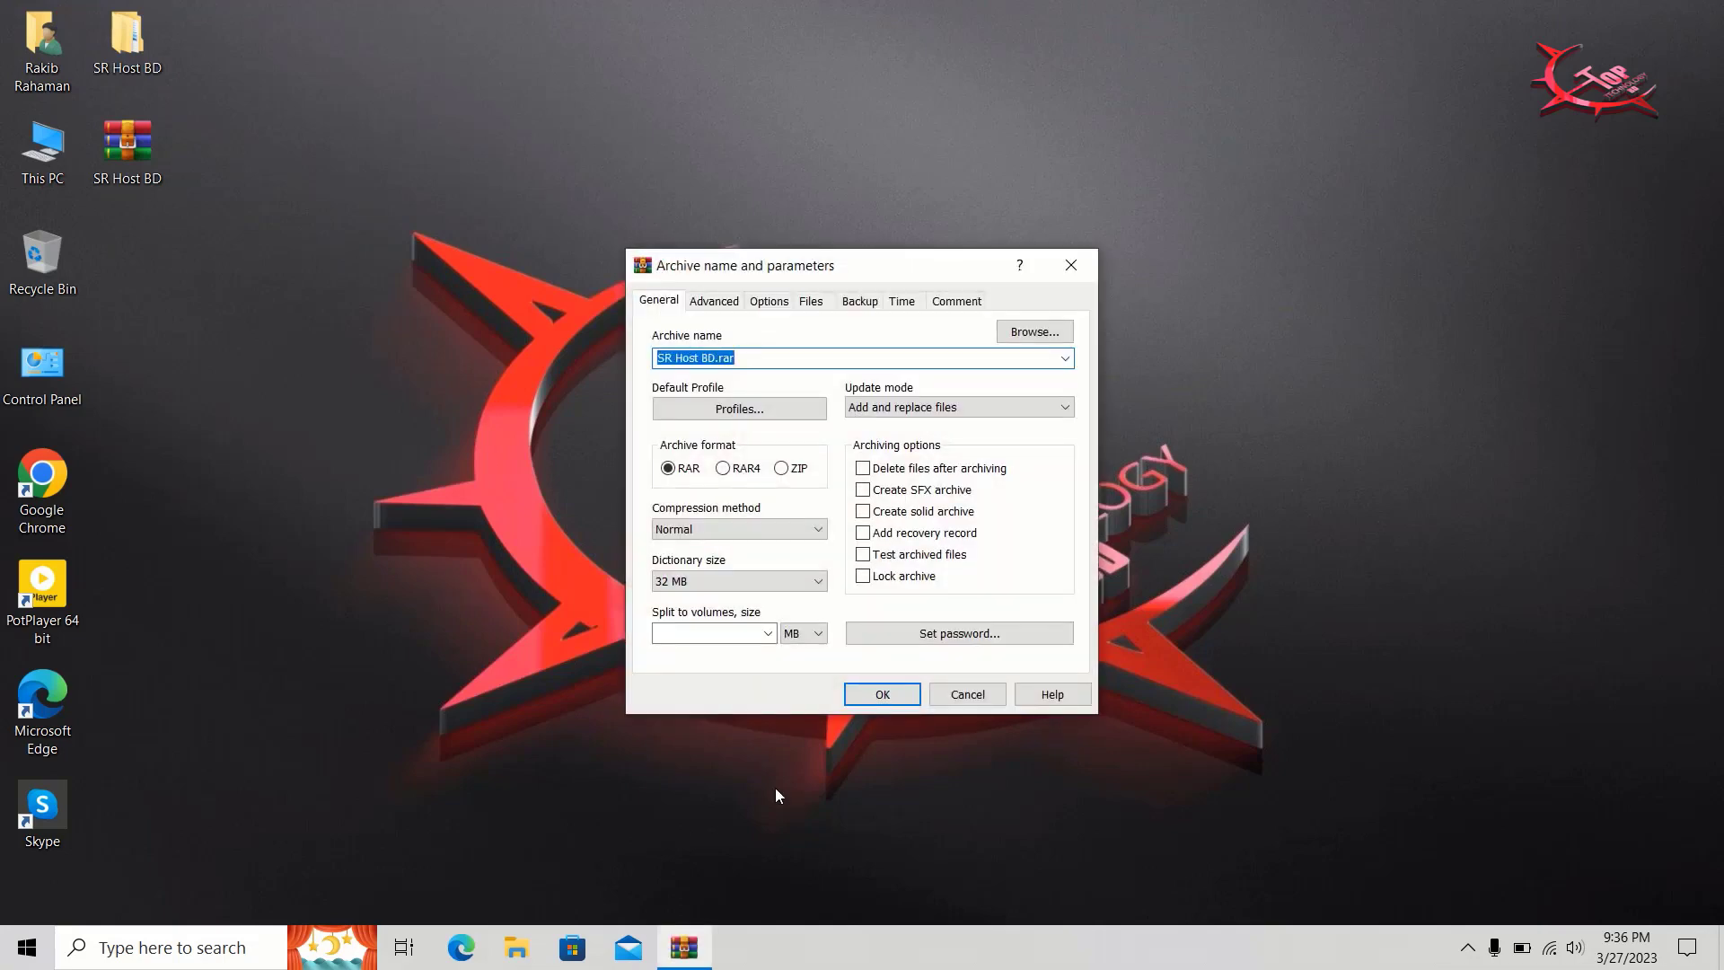
{"action": "left_click", "coordinate": [807, 473]}
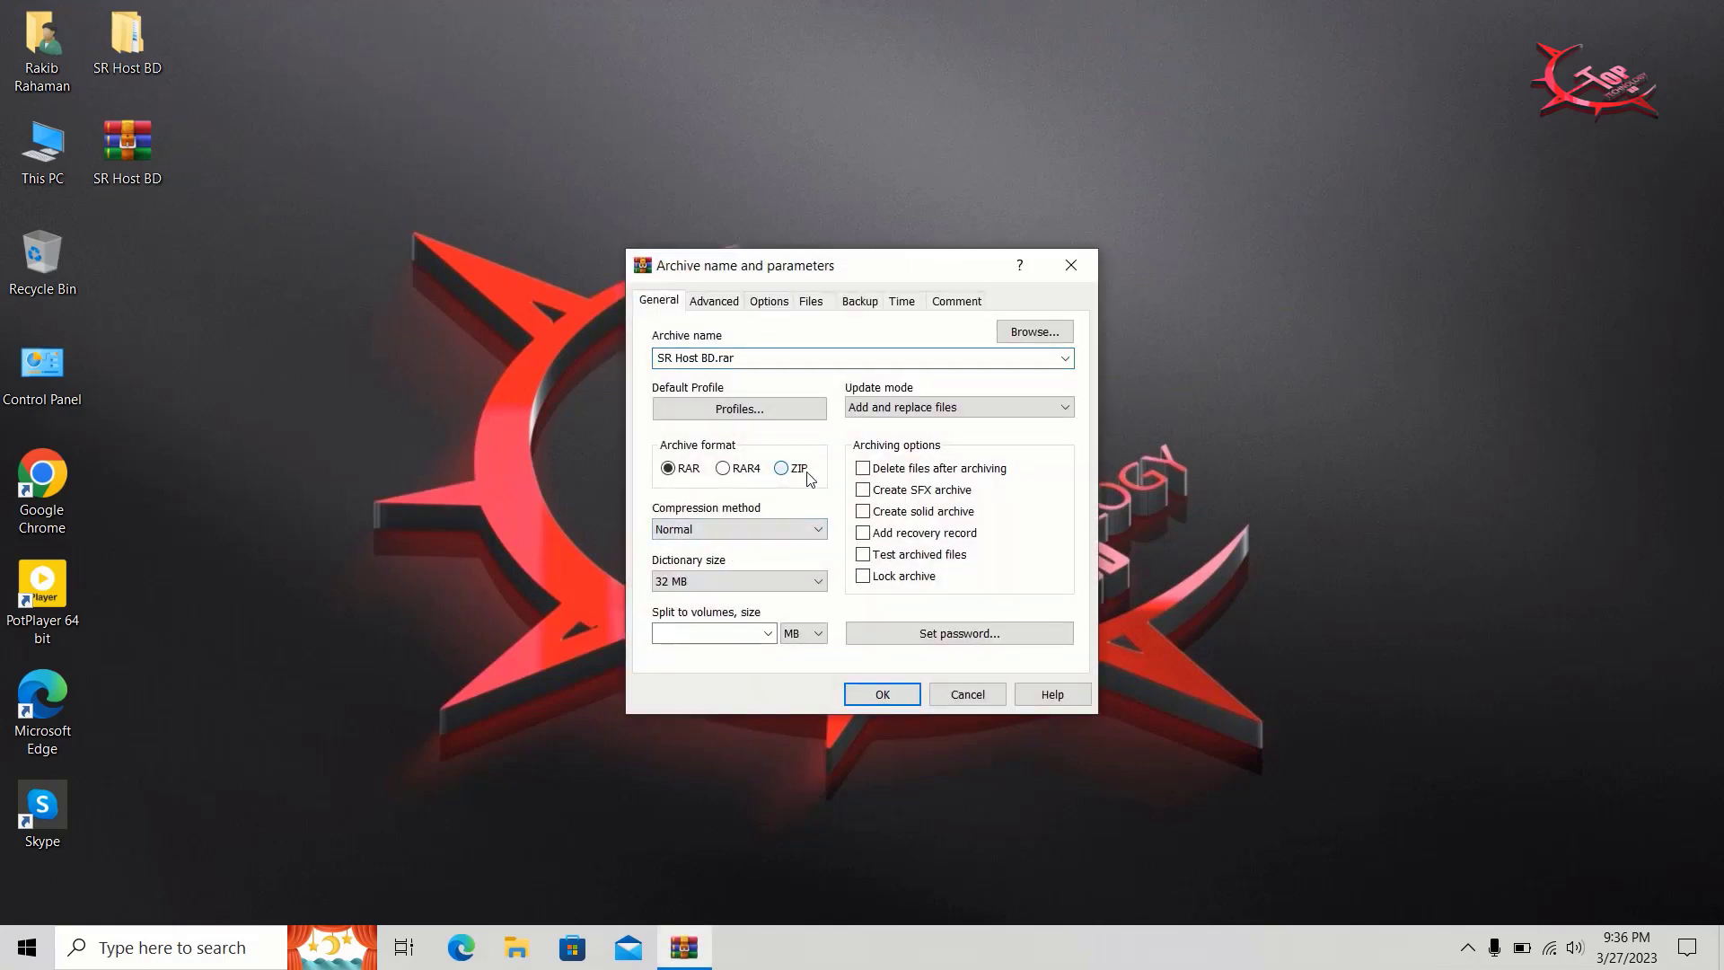
{"action": "left_click", "coordinate": [700, 470]}
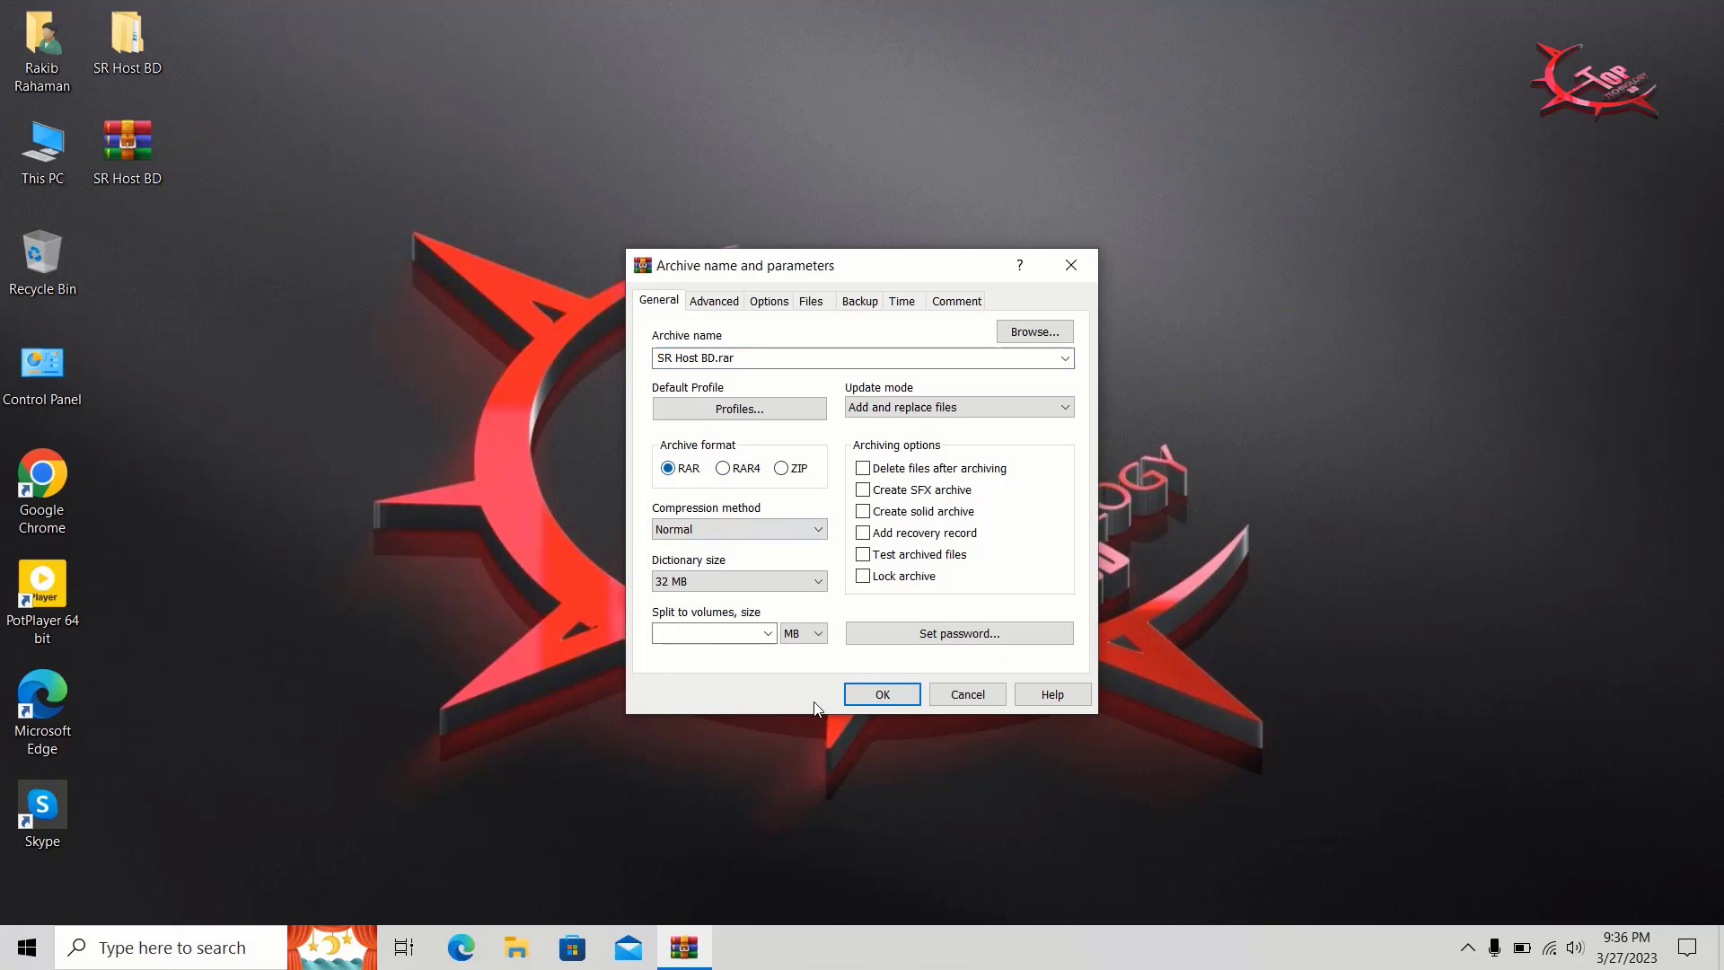
{"action": "left_click", "coordinate": [884, 696]}
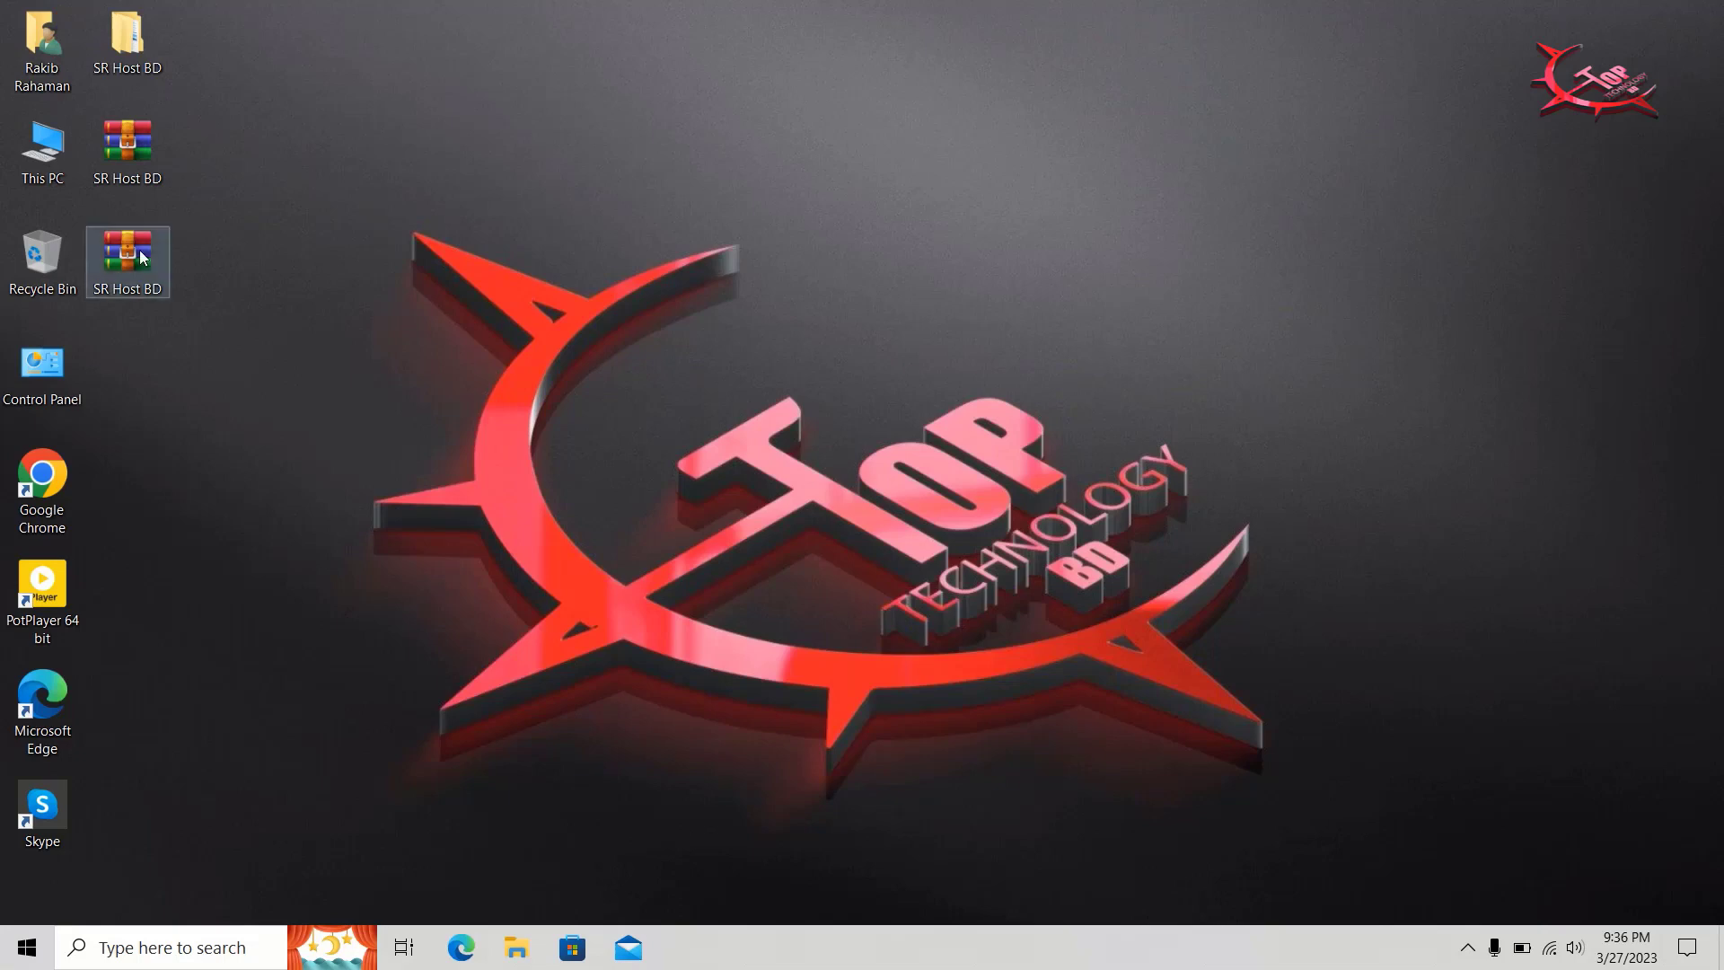
Step: Delete both SR Host BD archives from the desktop, keeping the folder
{"action": "right_click", "coordinate": [136, 56]}
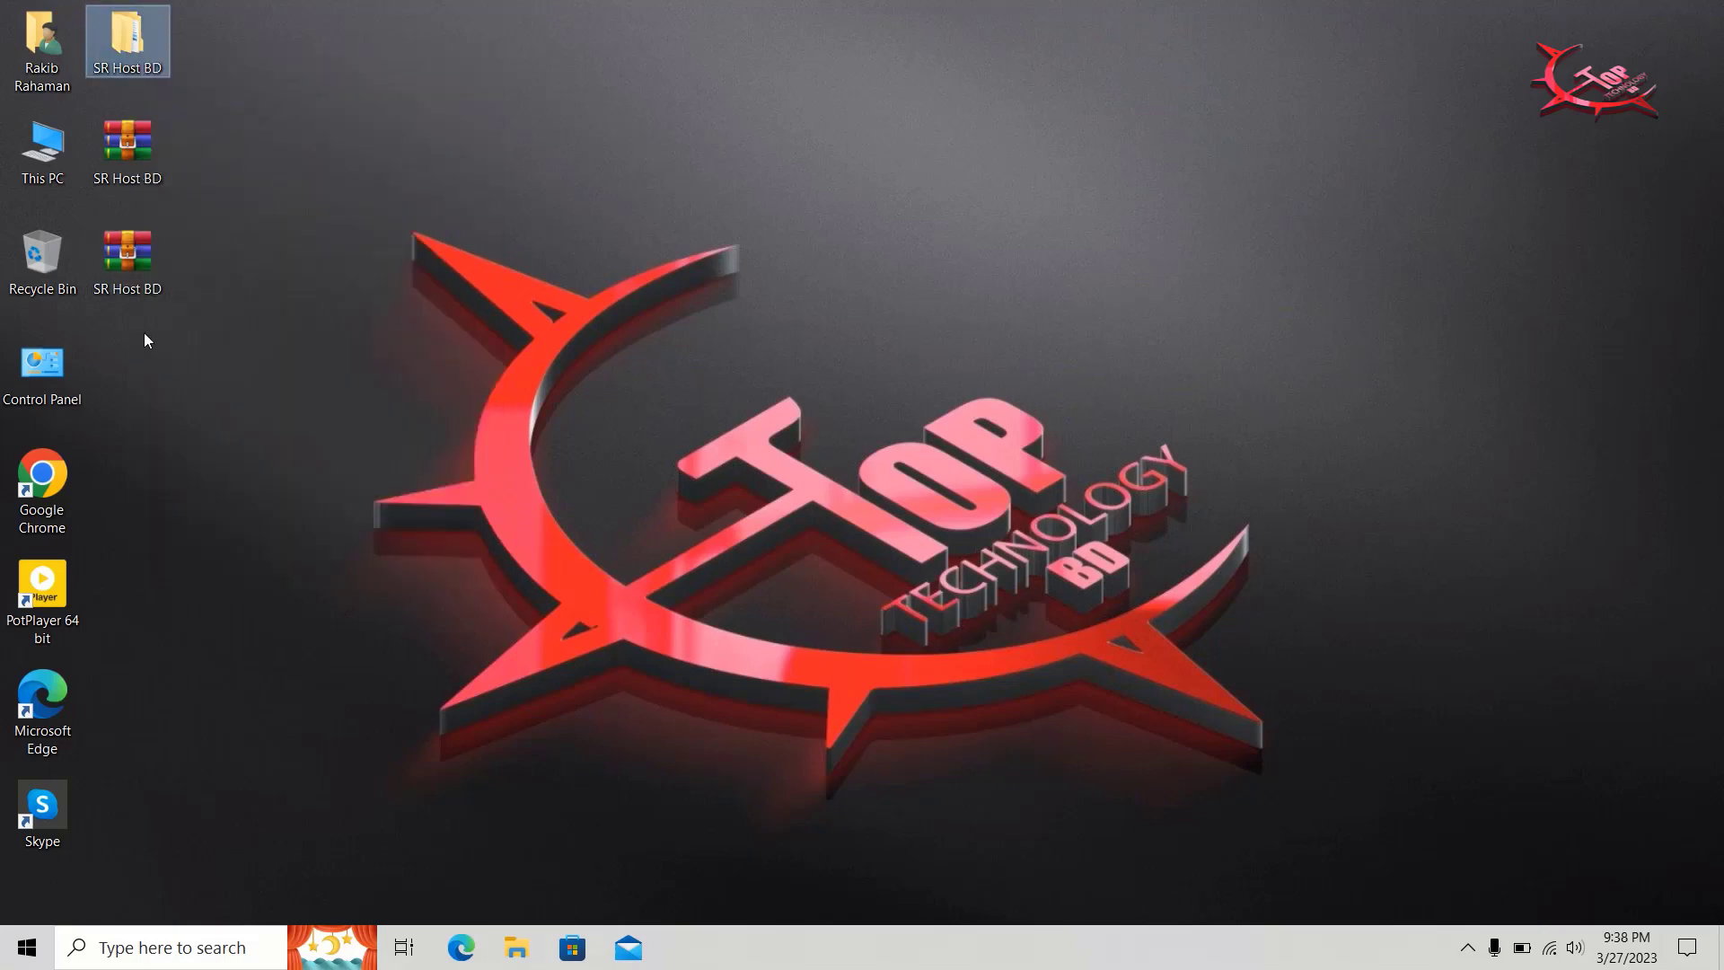
{"action": "left_click_drag", "start_coordinate": [145, 333], "coordinate": [127, 149]}
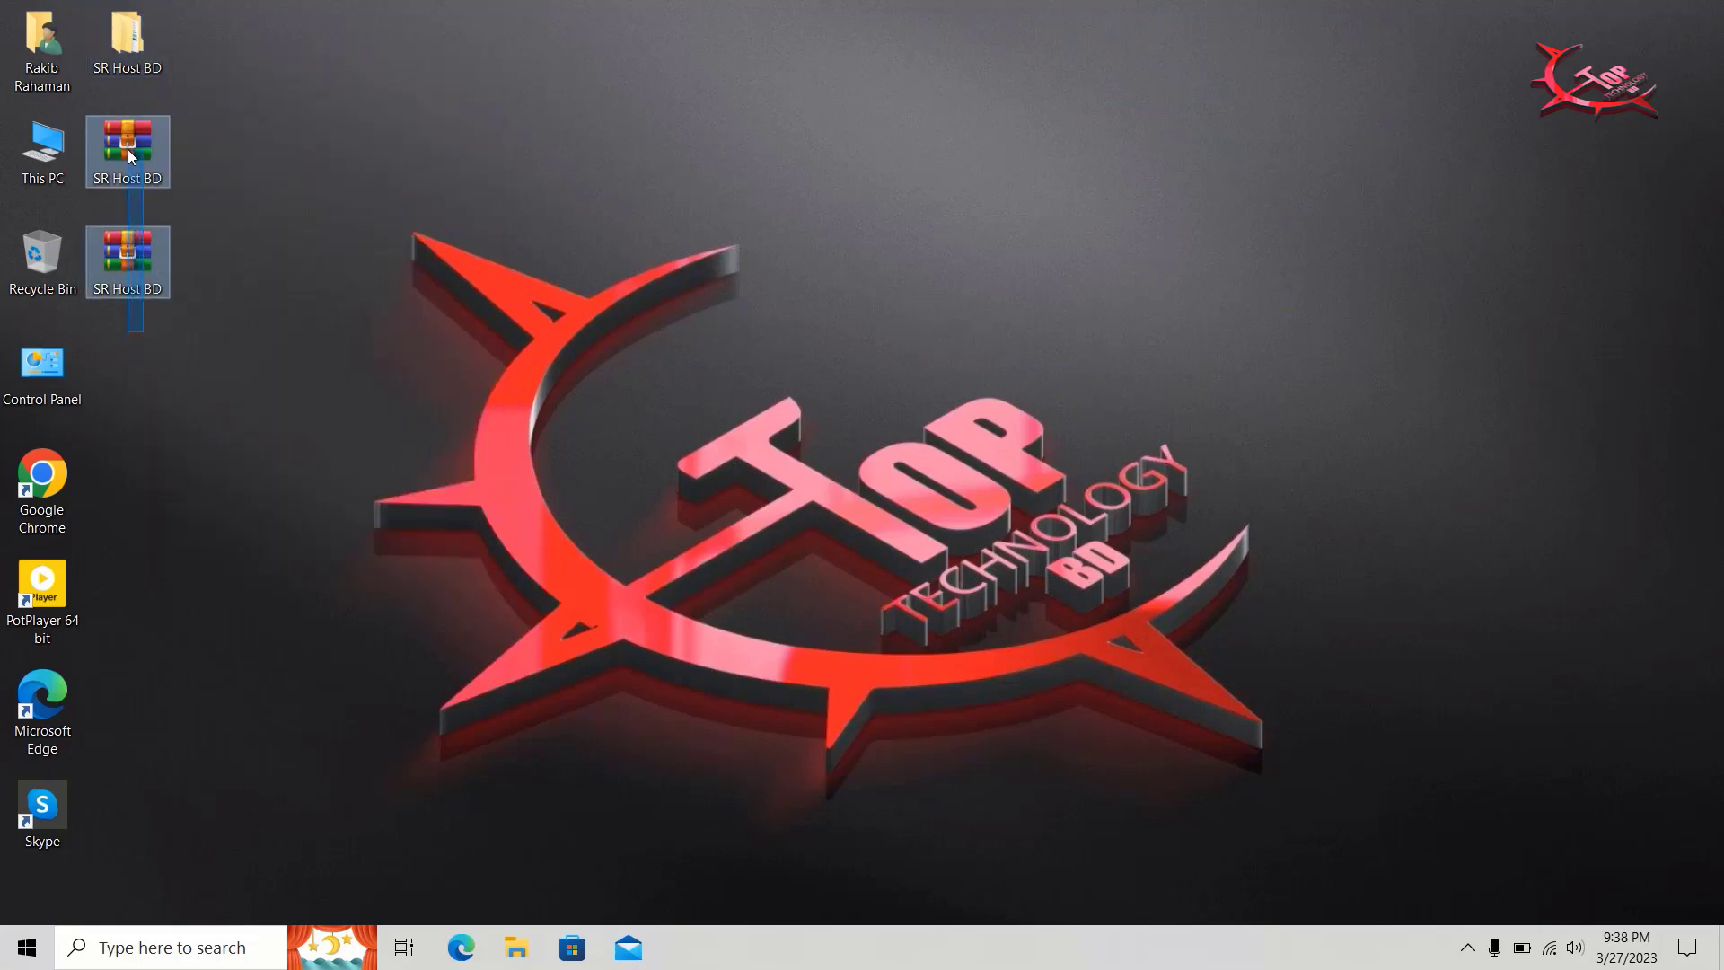
{"action": "right_click", "coordinate": [127, 149]}
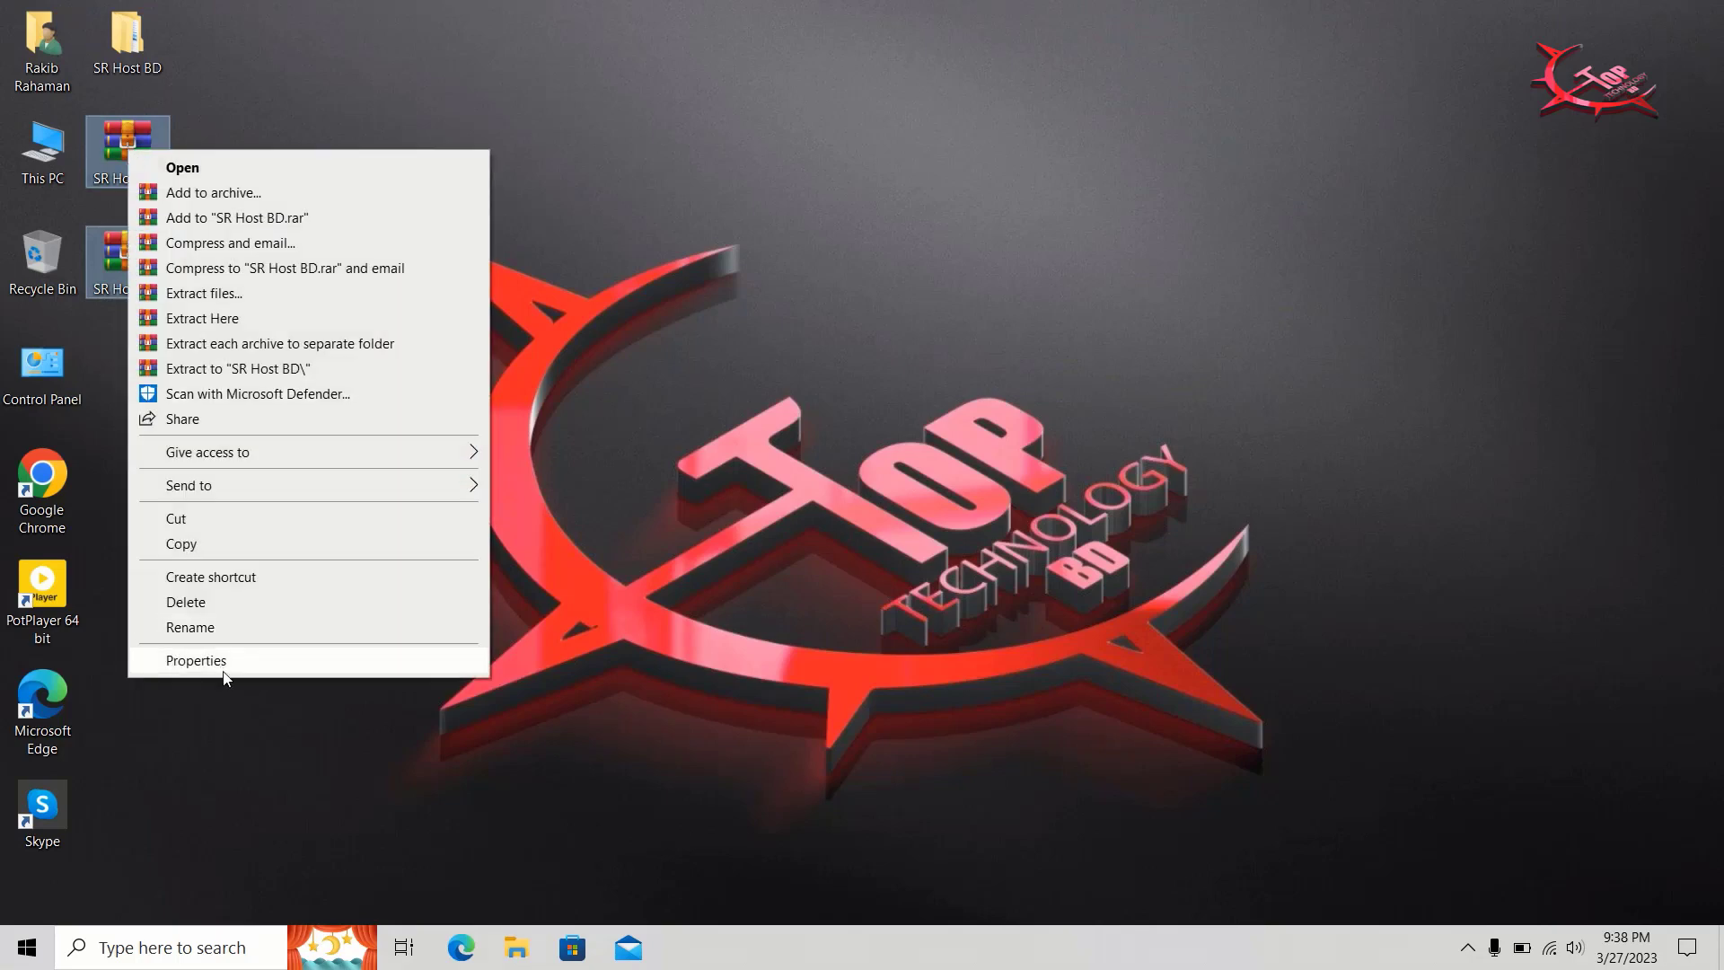
{"action": "left_click", "coordinate": [214, 607]}
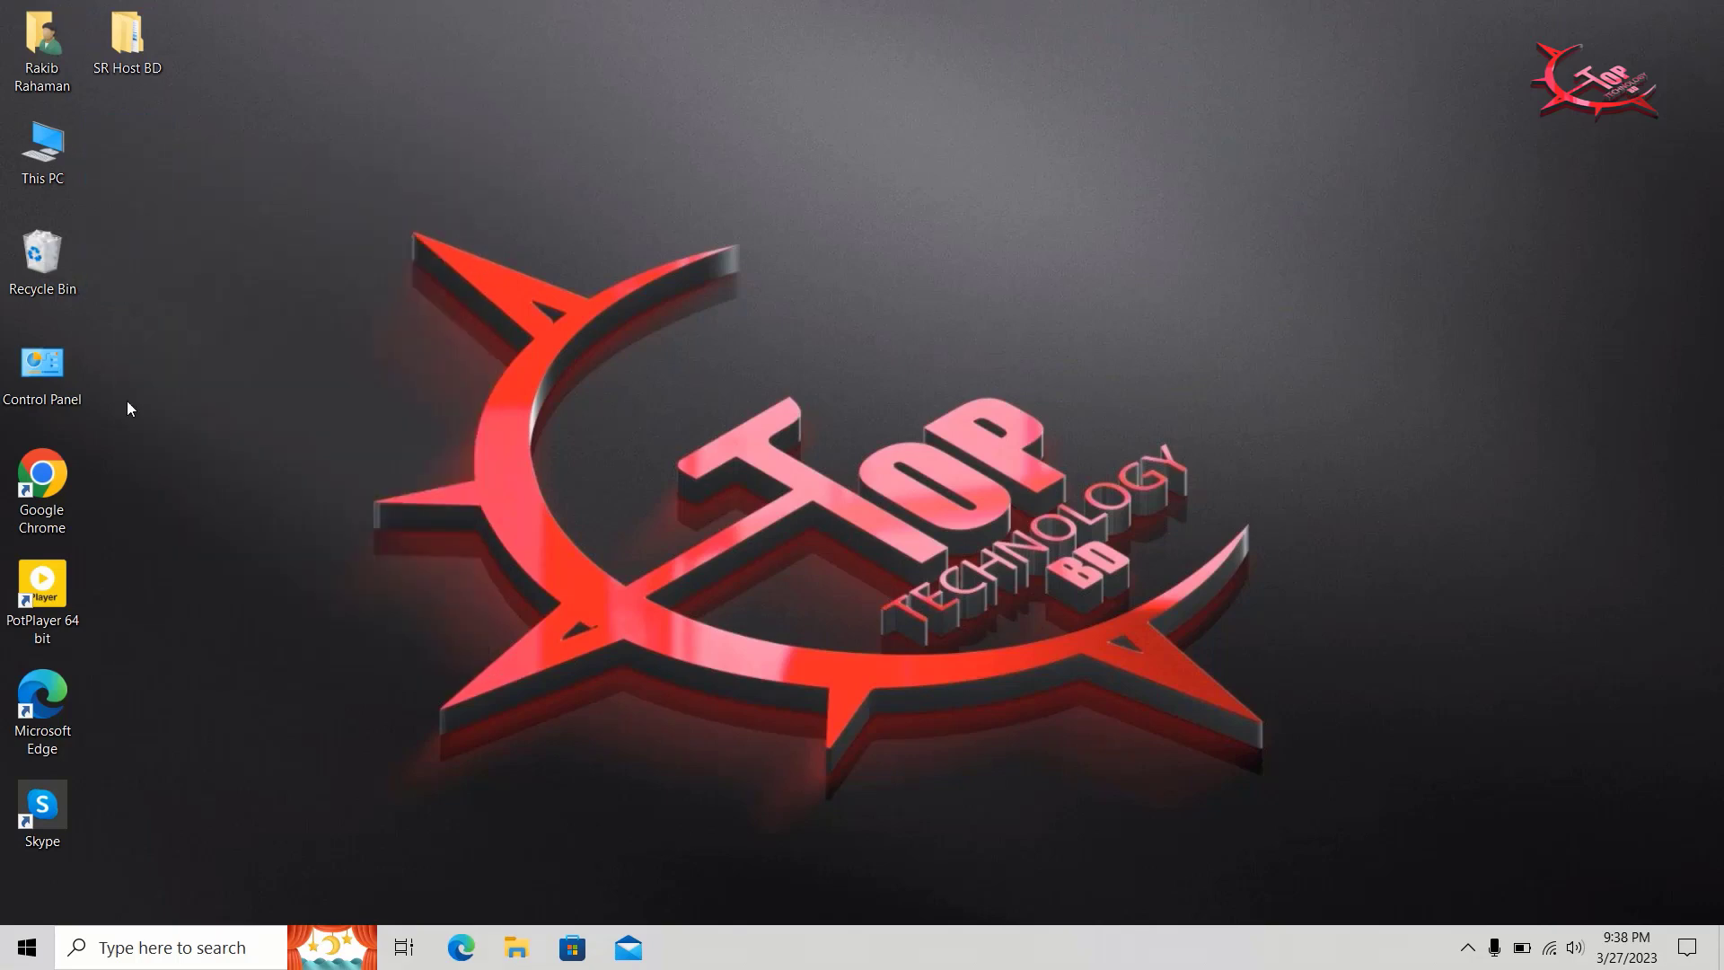
Step: Open the archive settings for the SR Host BD folder and review the dictionary size, volume splitting and update mode options
{"action": "right_click", "coordinate": [136, 46]}
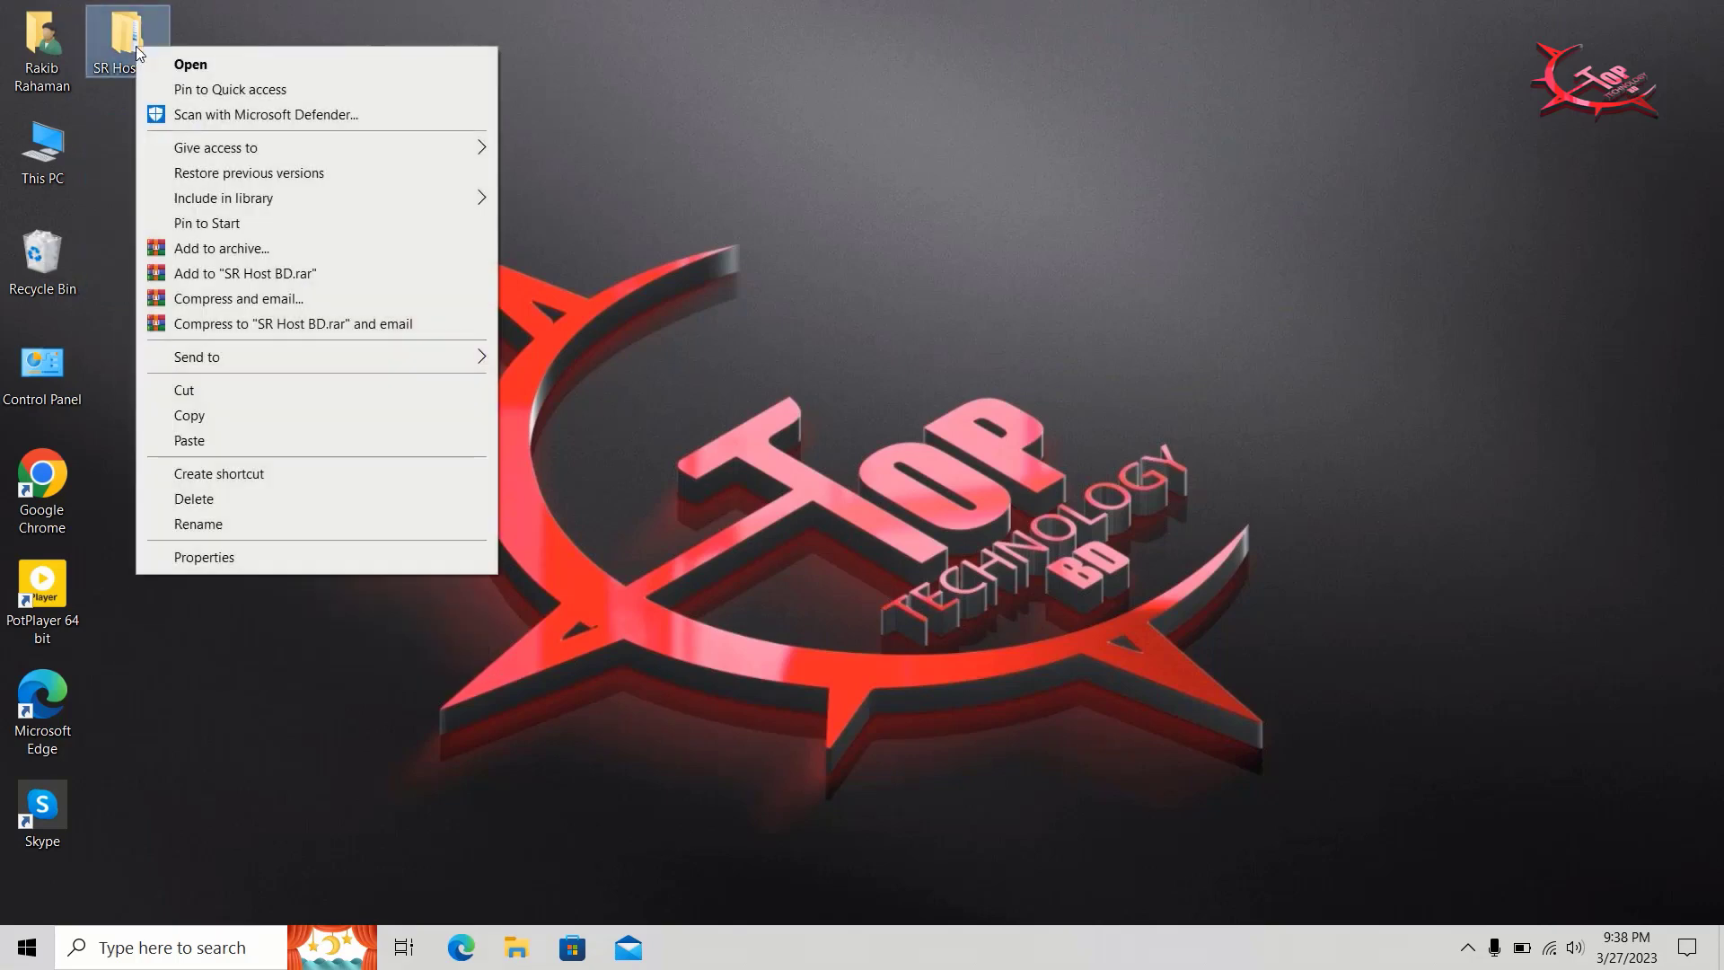
{"action": "left_click", "coordinate": [407, 255]}
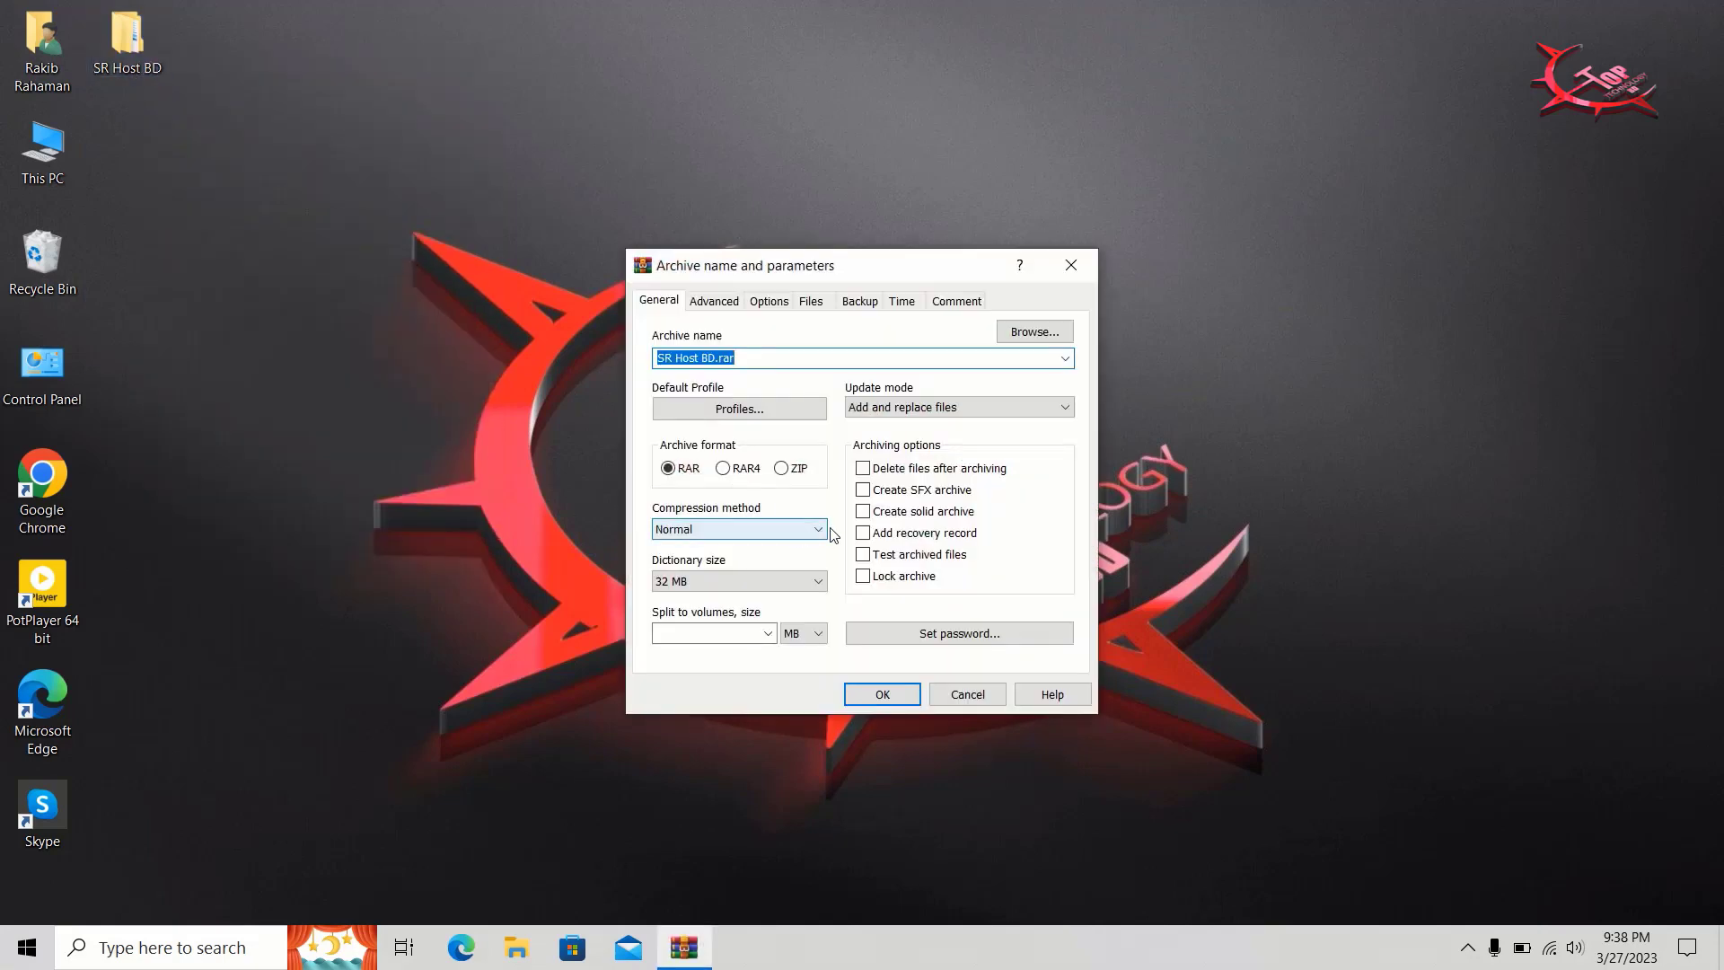
{"action": "left_click", "coordinate": [757, 573]}
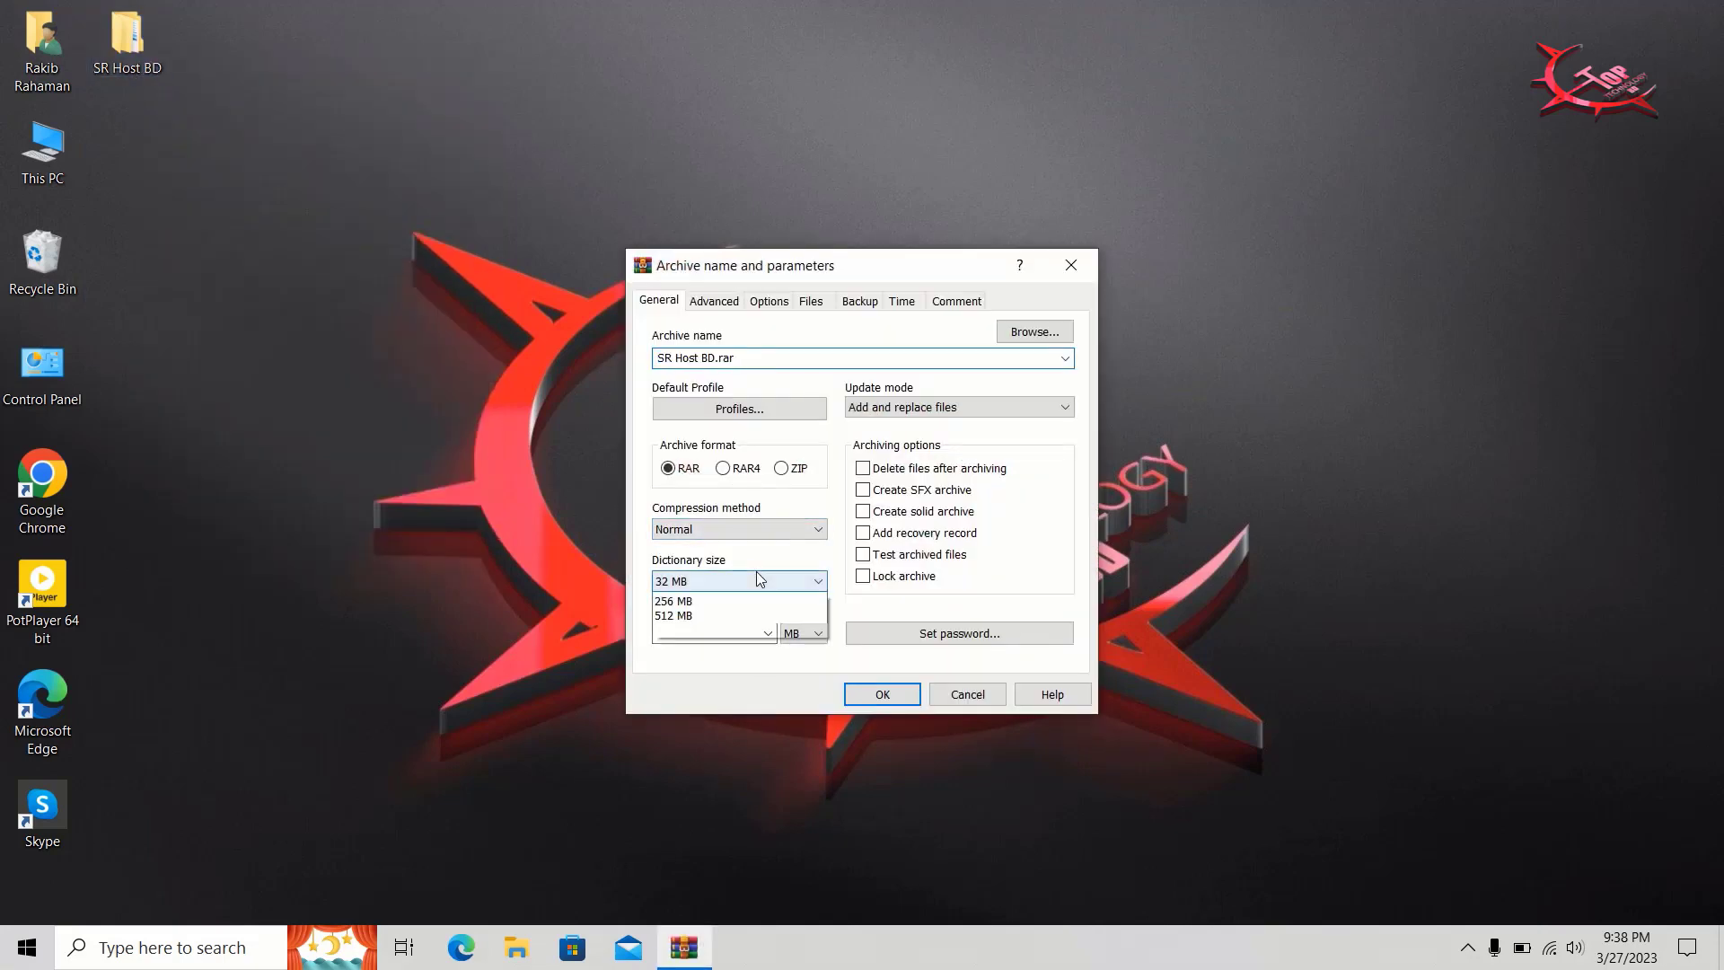
{"action": "left_click", "coordinate": [757, 573]}
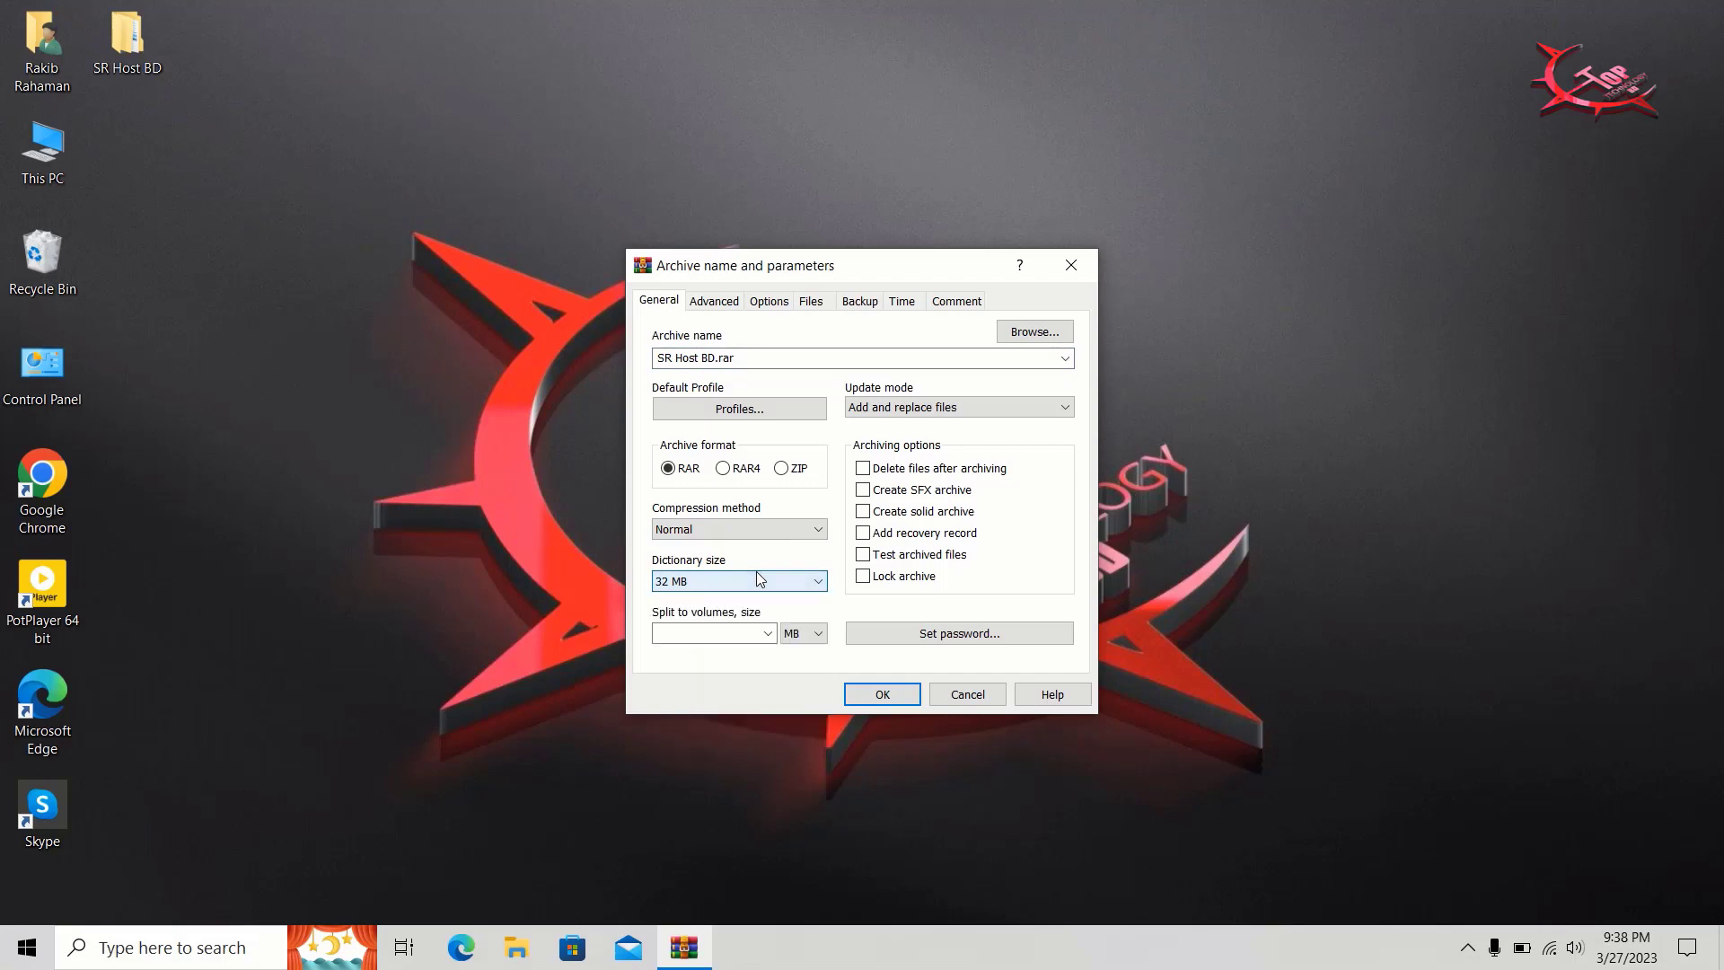
{"action": "left_click", "coordinate": [767, 633]}
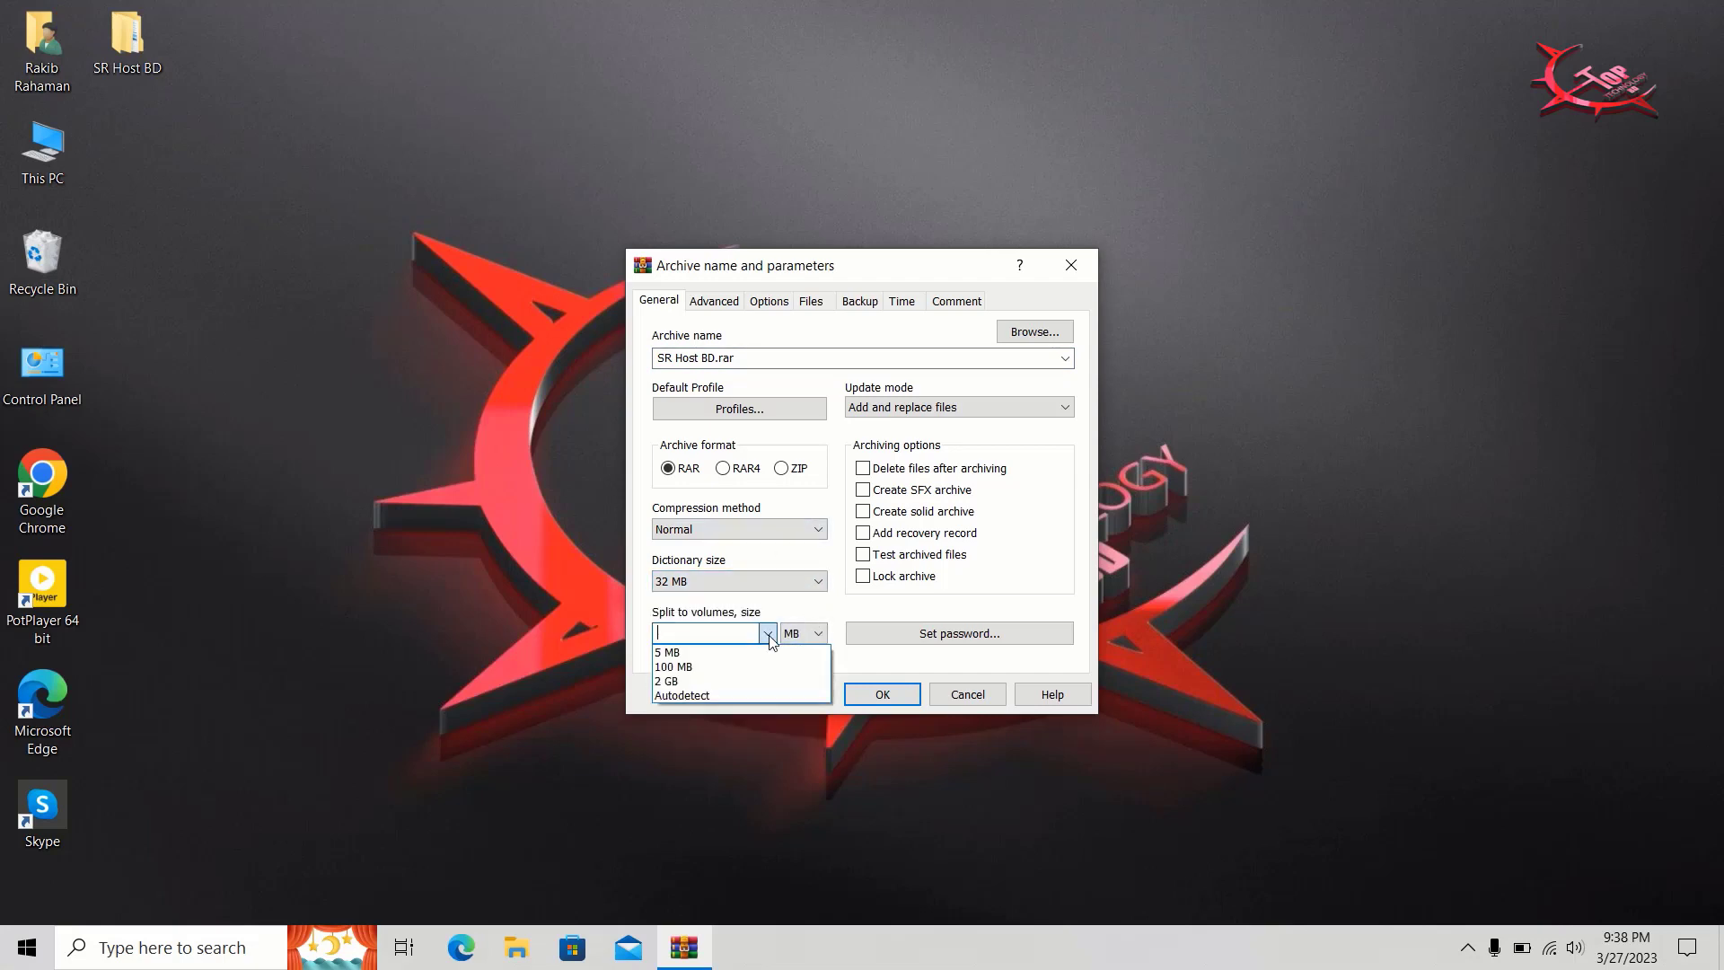
{"action": "left_click", "coordinate": [768, 634]}
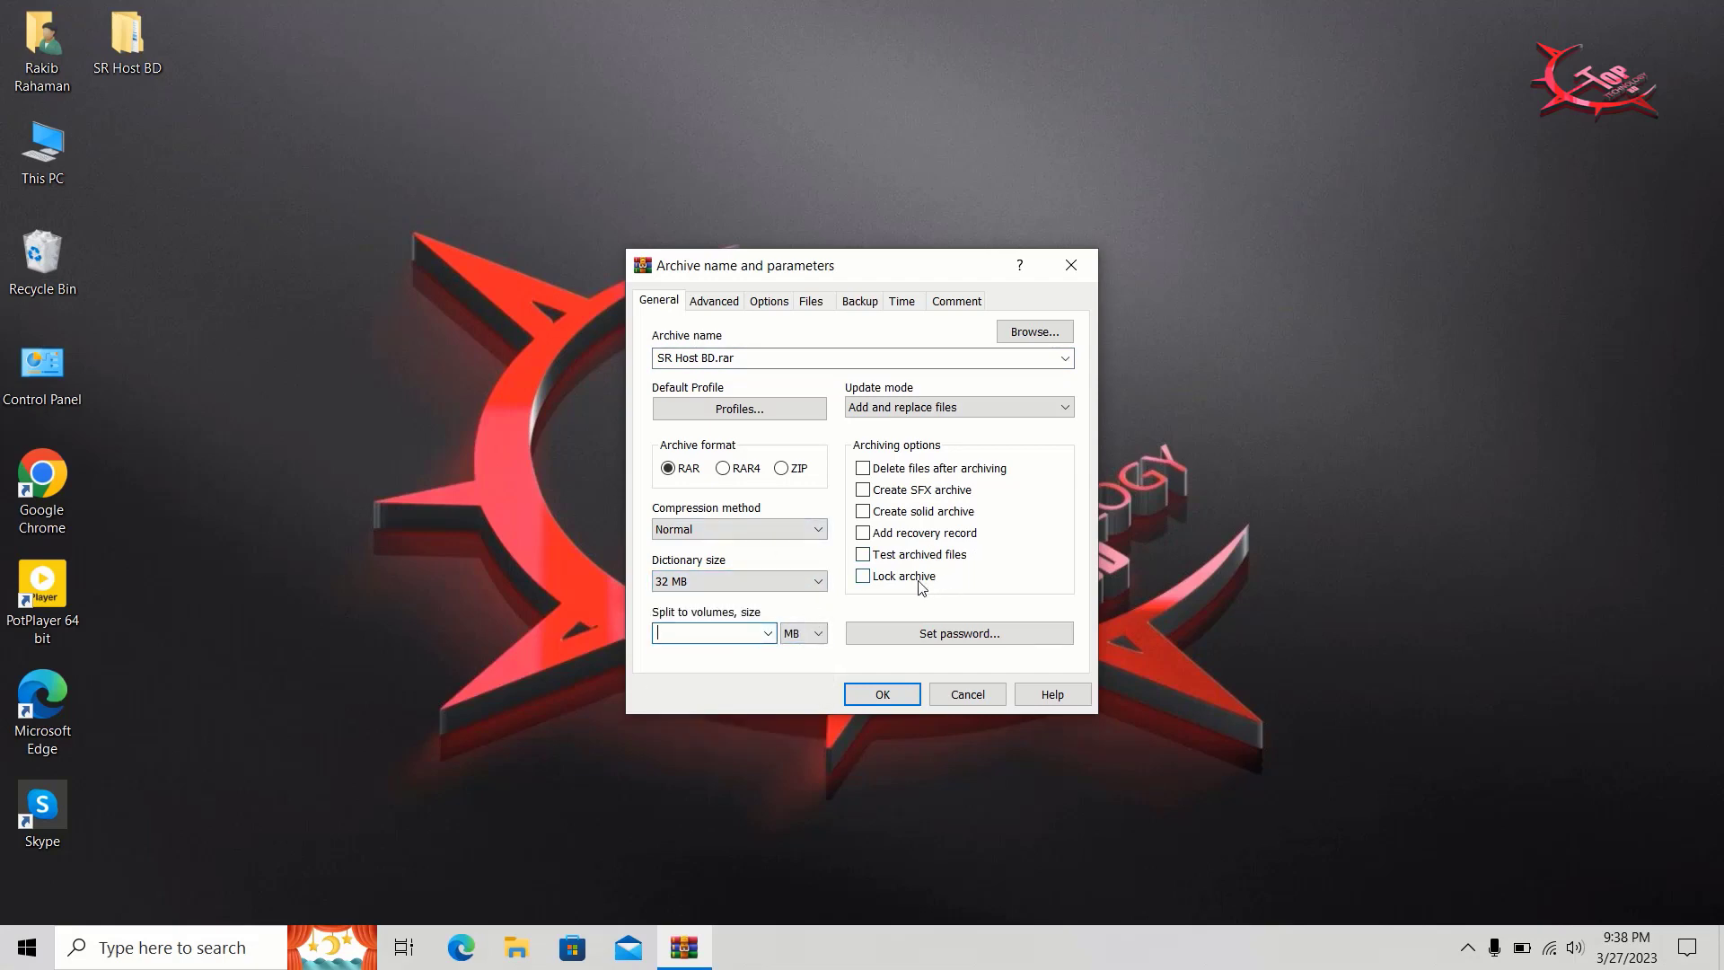
{"action": "left_click", "coordinate": [974, 408]}
{"action": "left_click", "coordinate": [972, 406]}
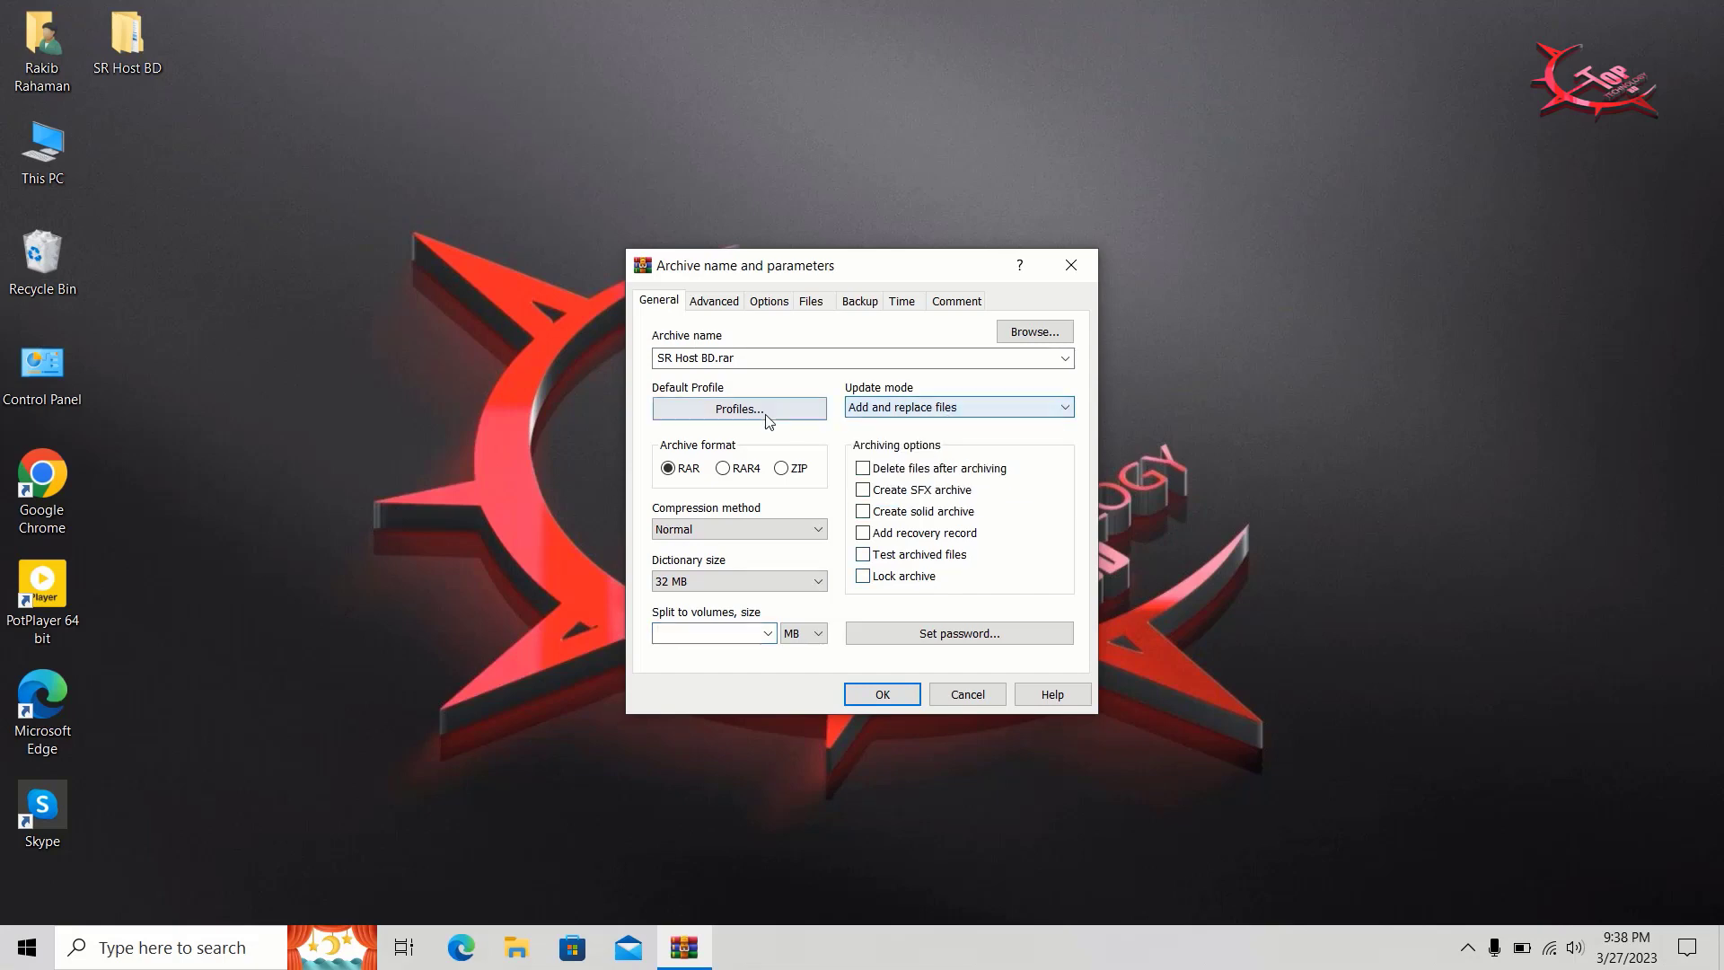
Step: Set an archive password with its display hidden, re-enter it for verification, and create the protected SR Host BD.rar
{"action": "left_click", "coordinate": [960, 636]}
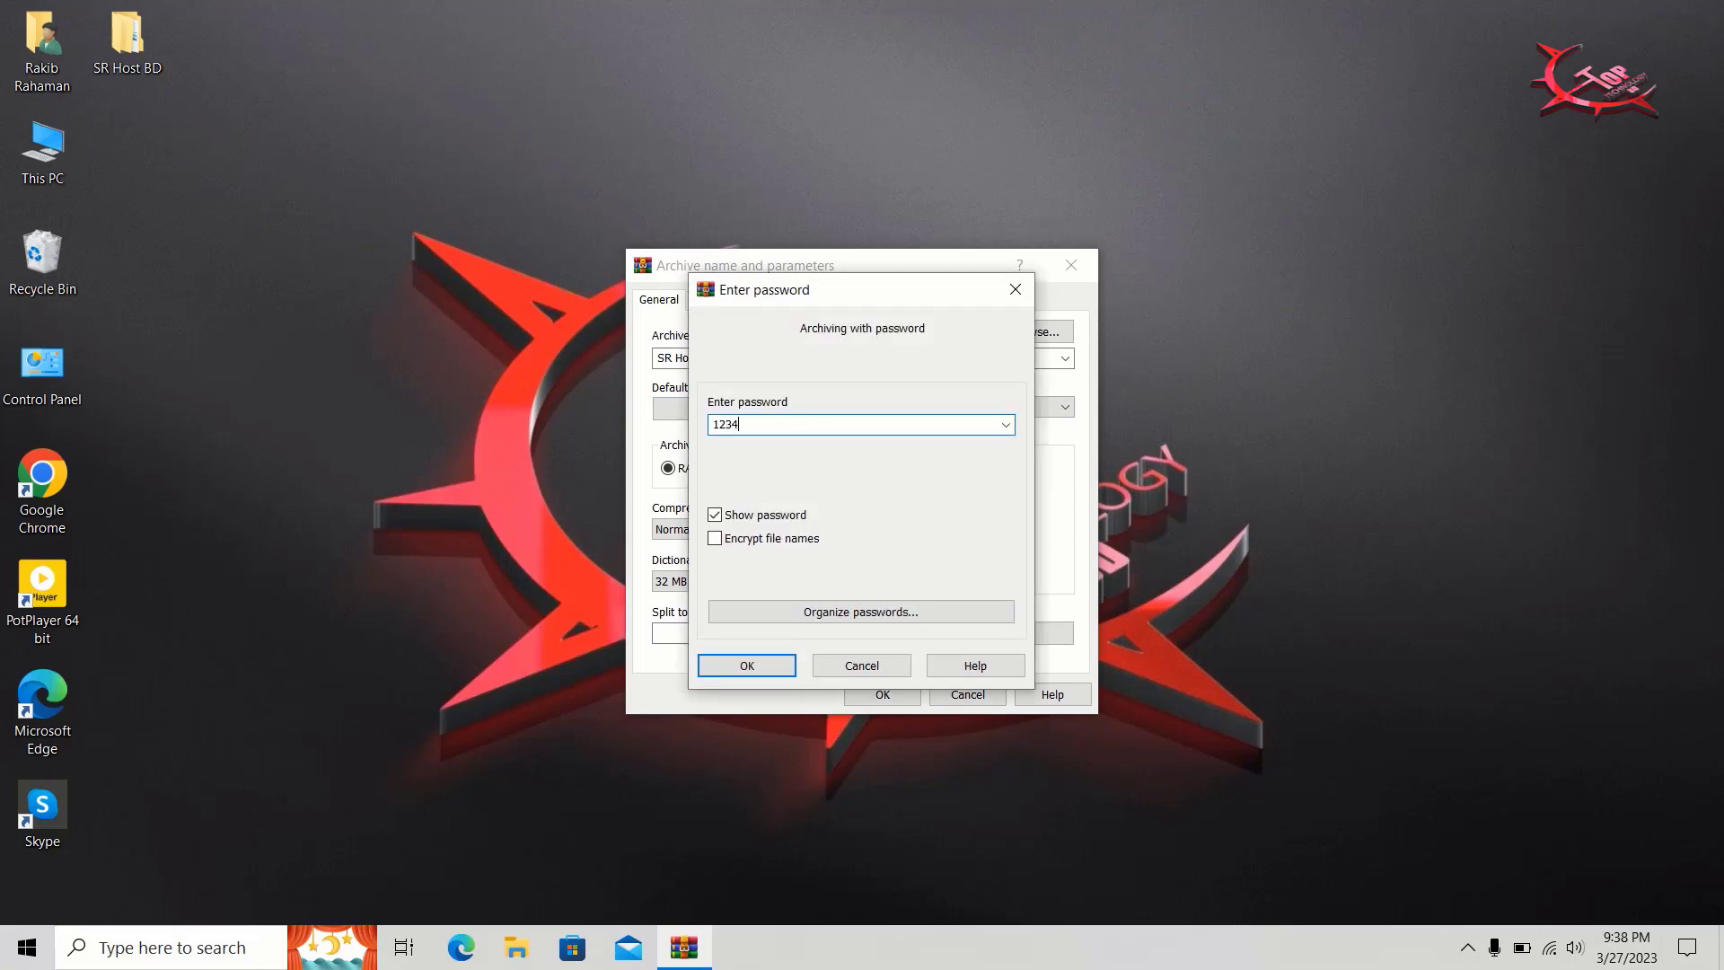
{"action": "left_click", "coordinate": [773, 664]}
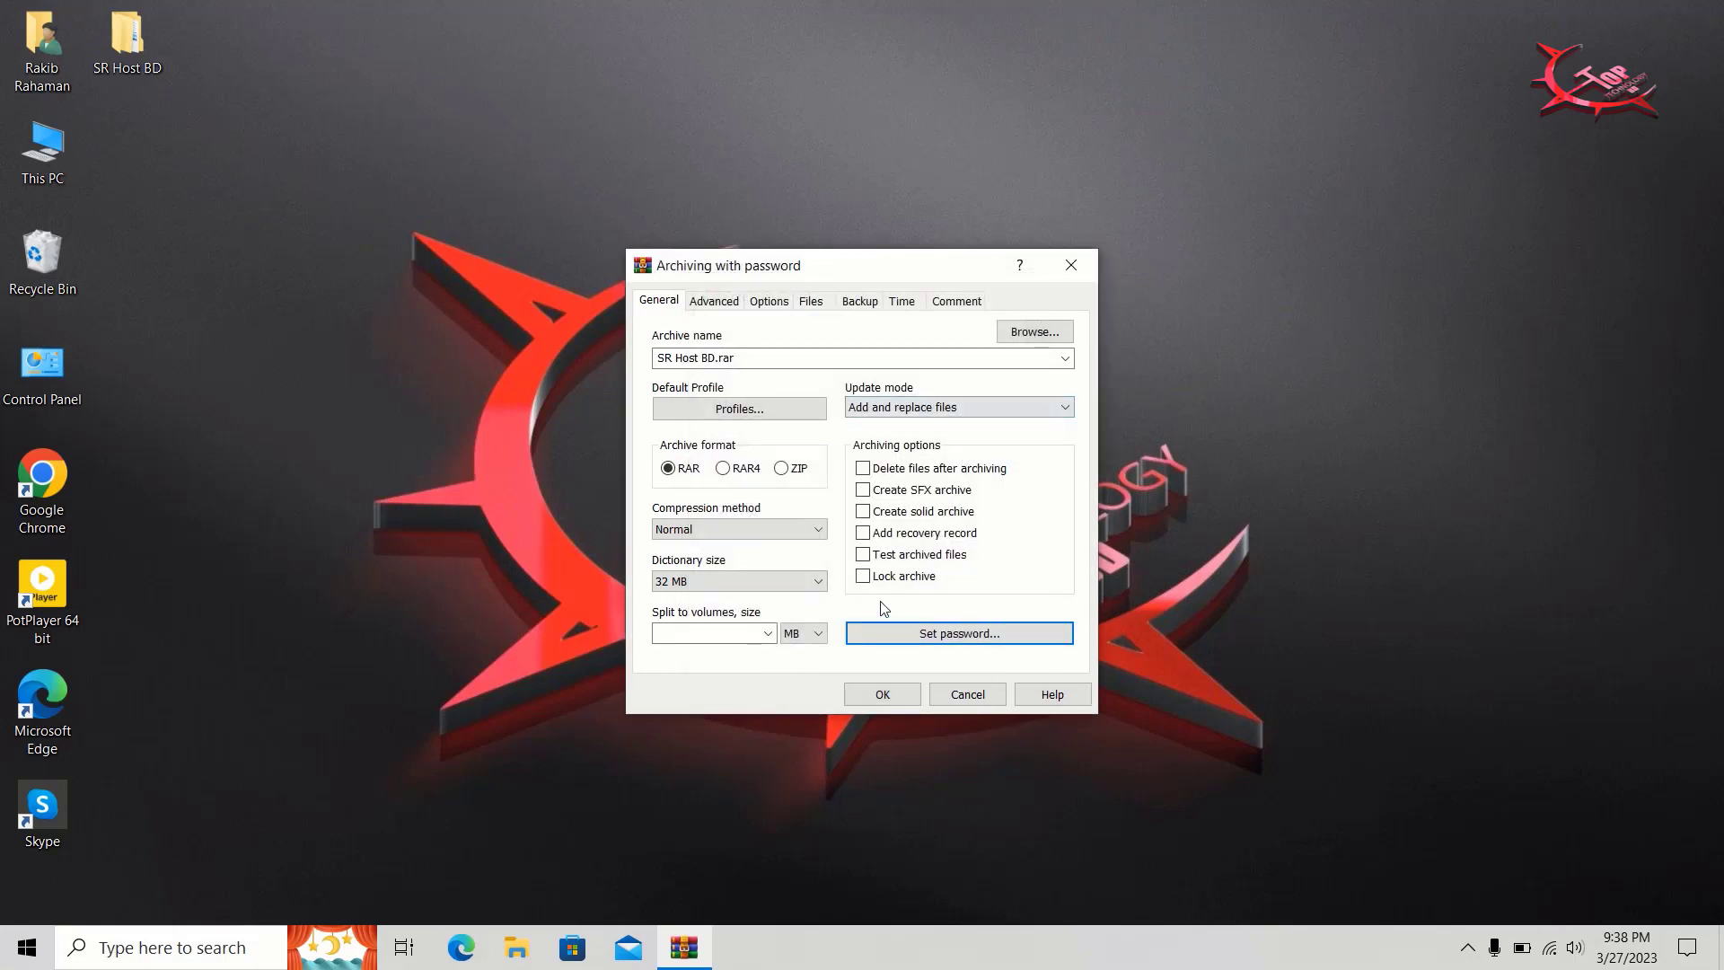
{"action": "left_click", "coordinate": [895, 635]}
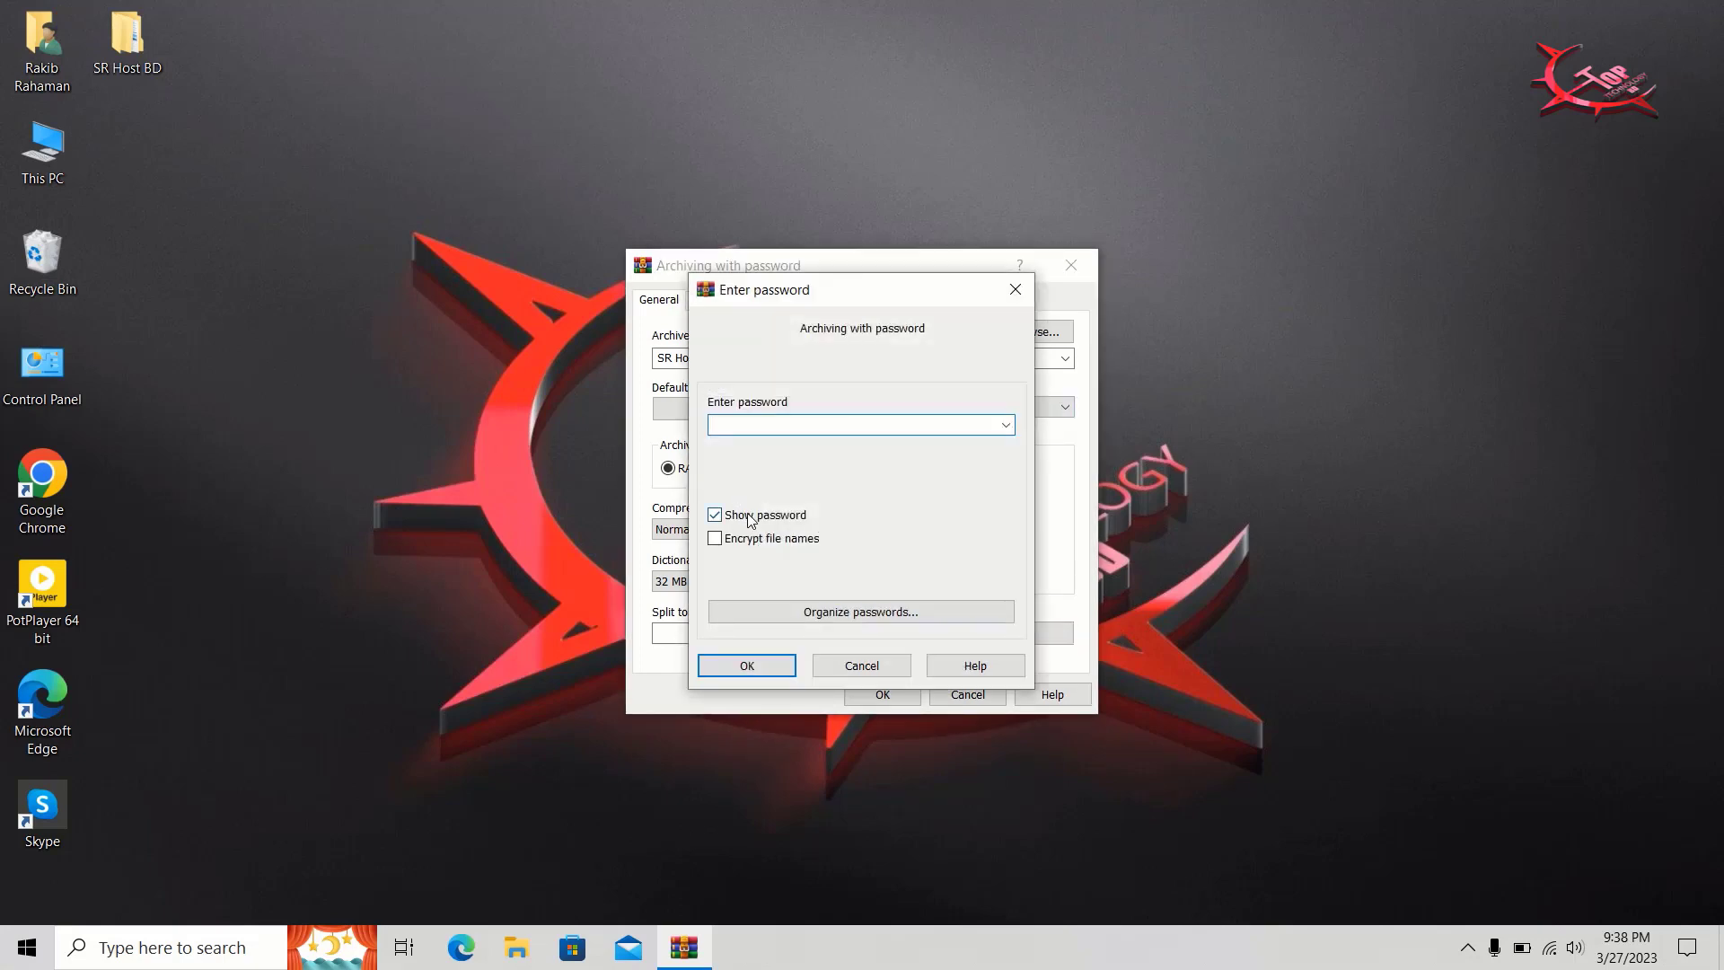
{"action": "left_click", "coordinate": [751, 519]}
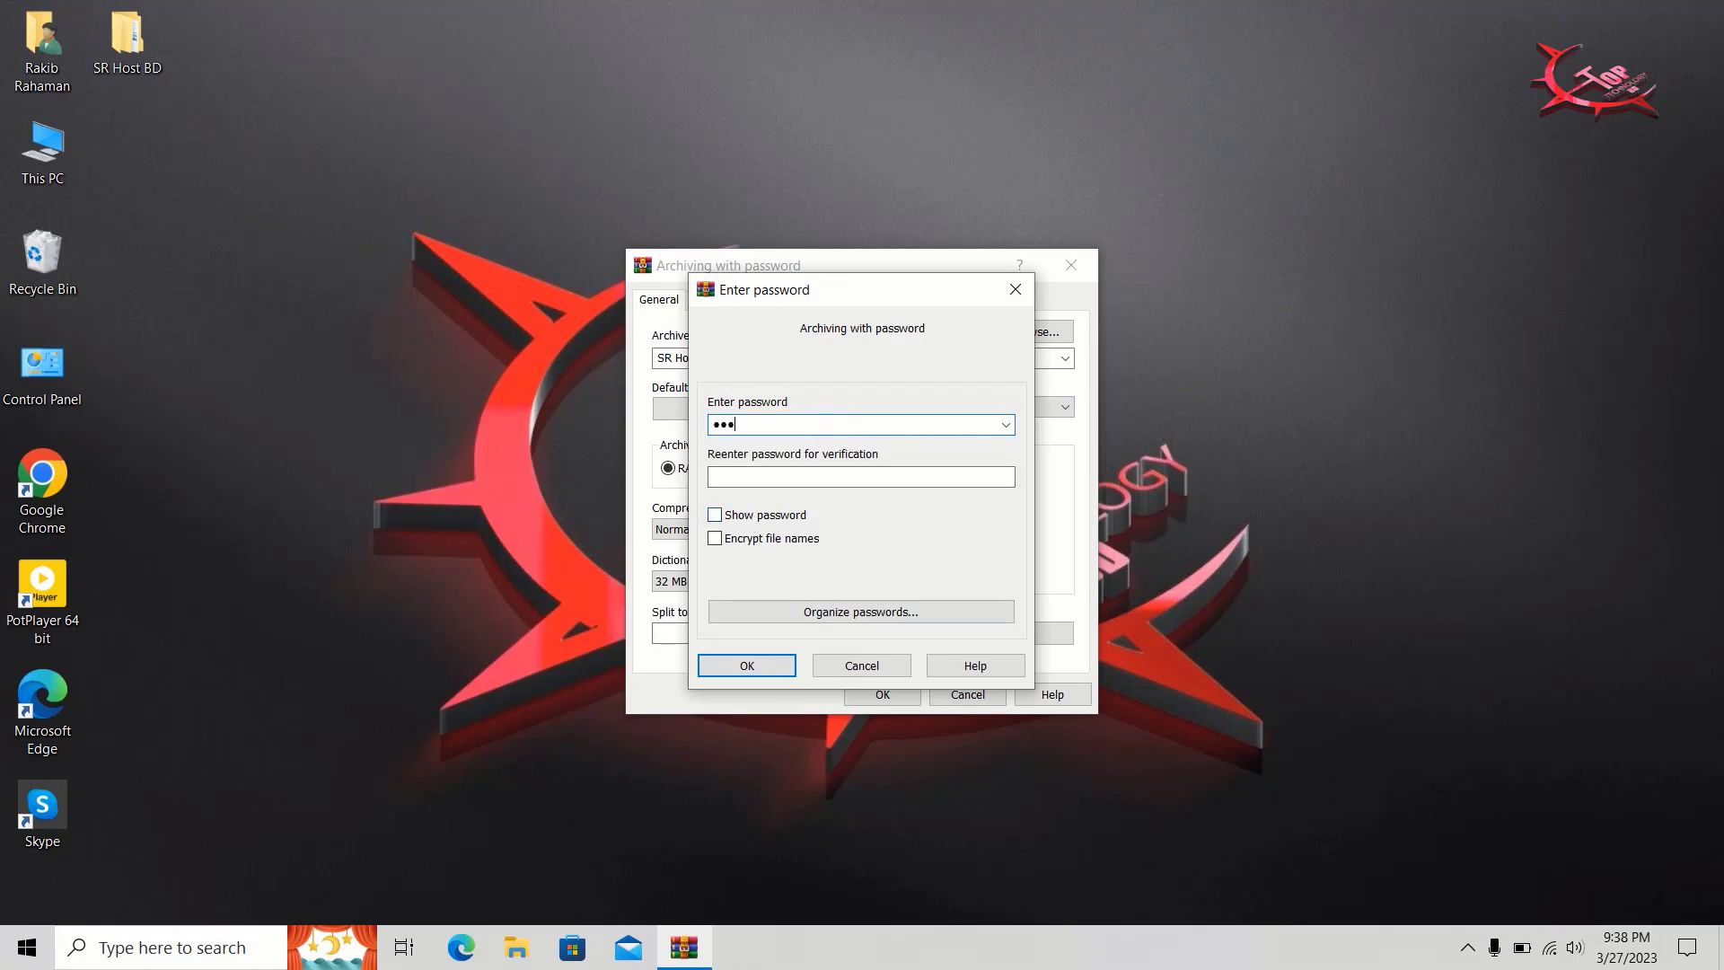
{"action": "left_click", "coordinate": [874, 476]}
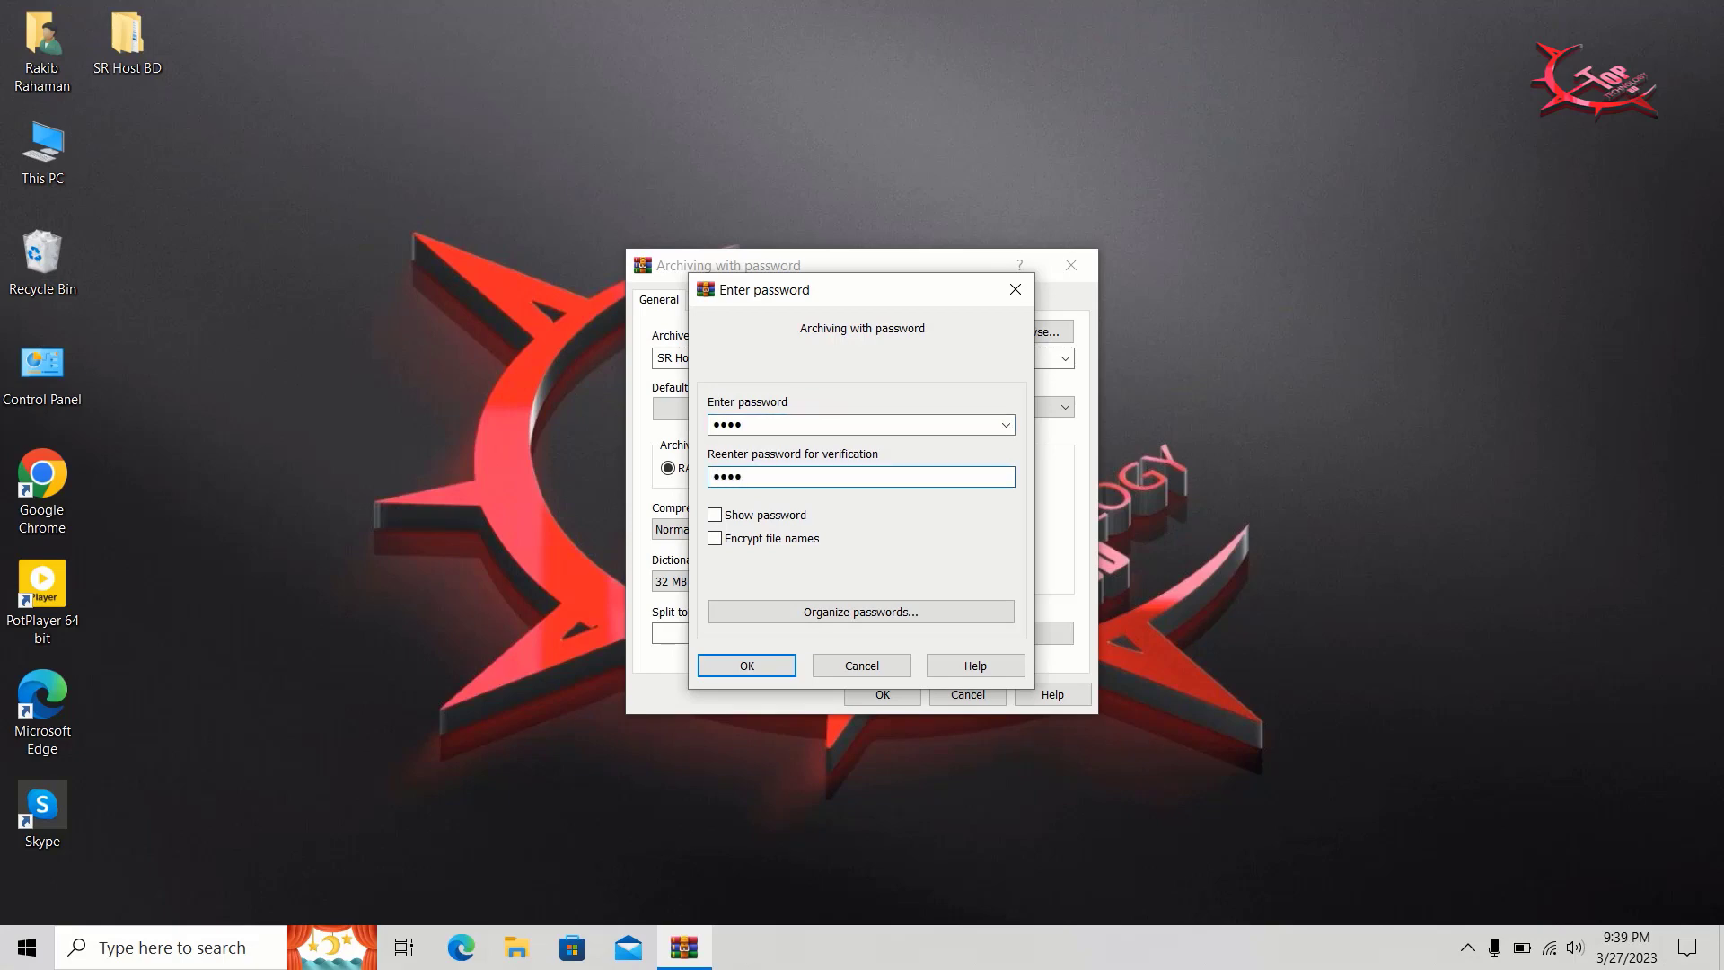
{"action": "left_click", "coordinate": [789, 666]}
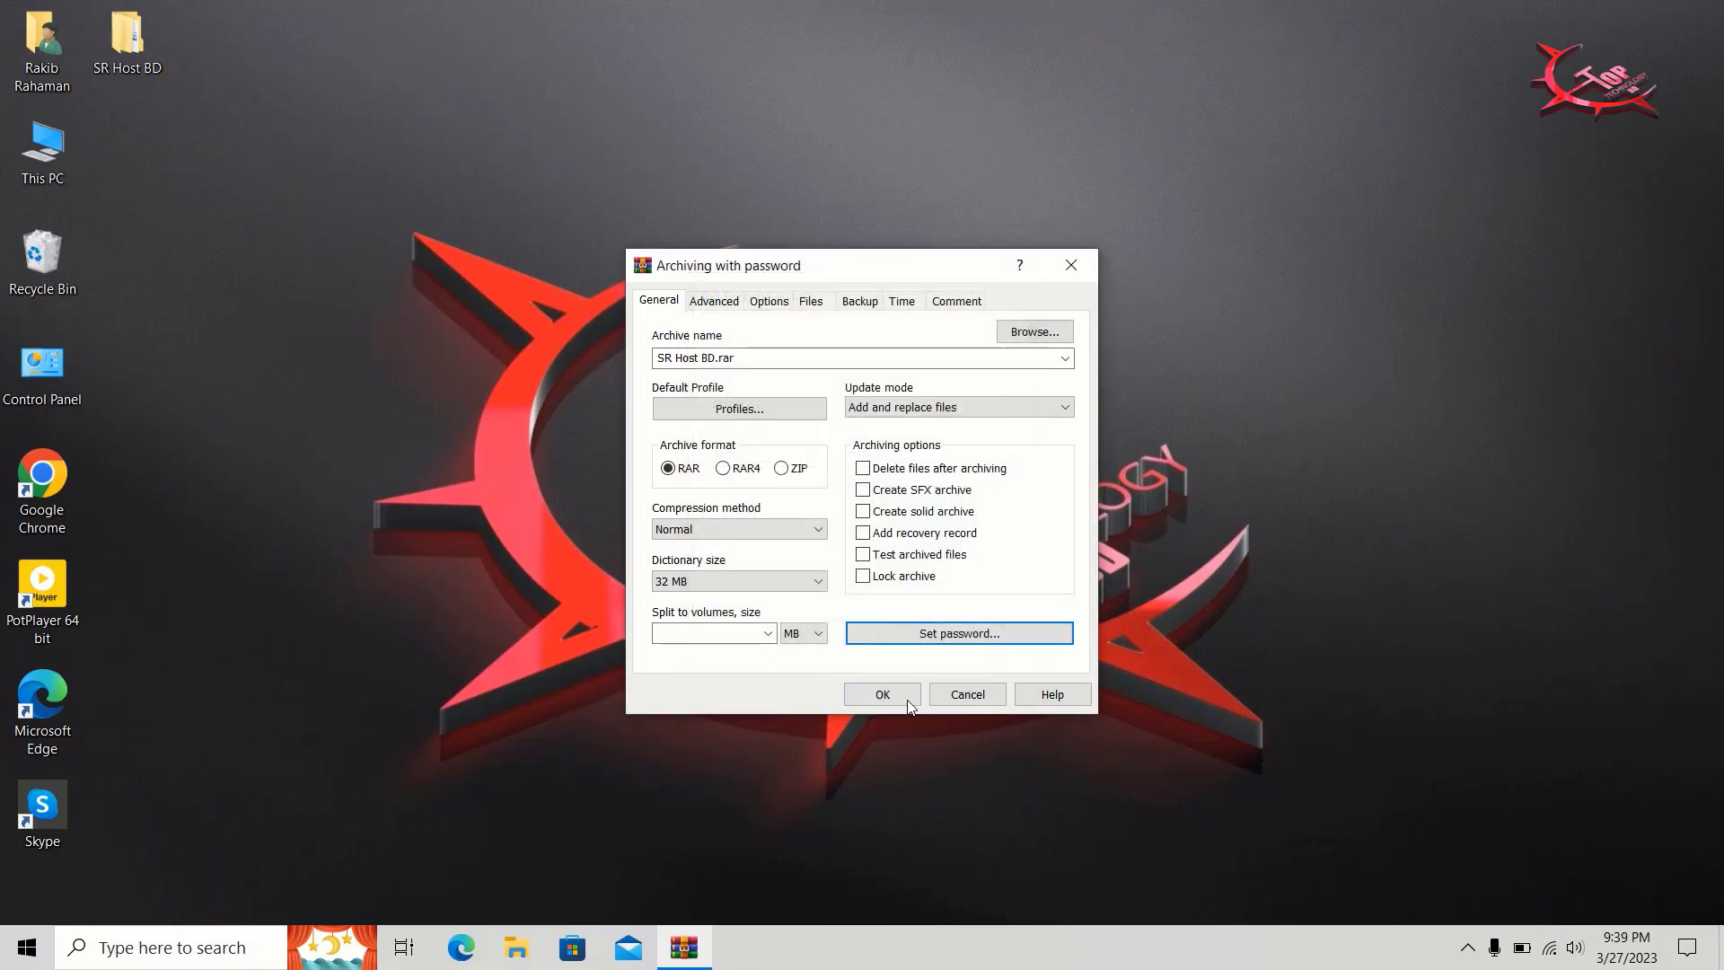
{"action": "left_click", "coordinate": [883, 693]}
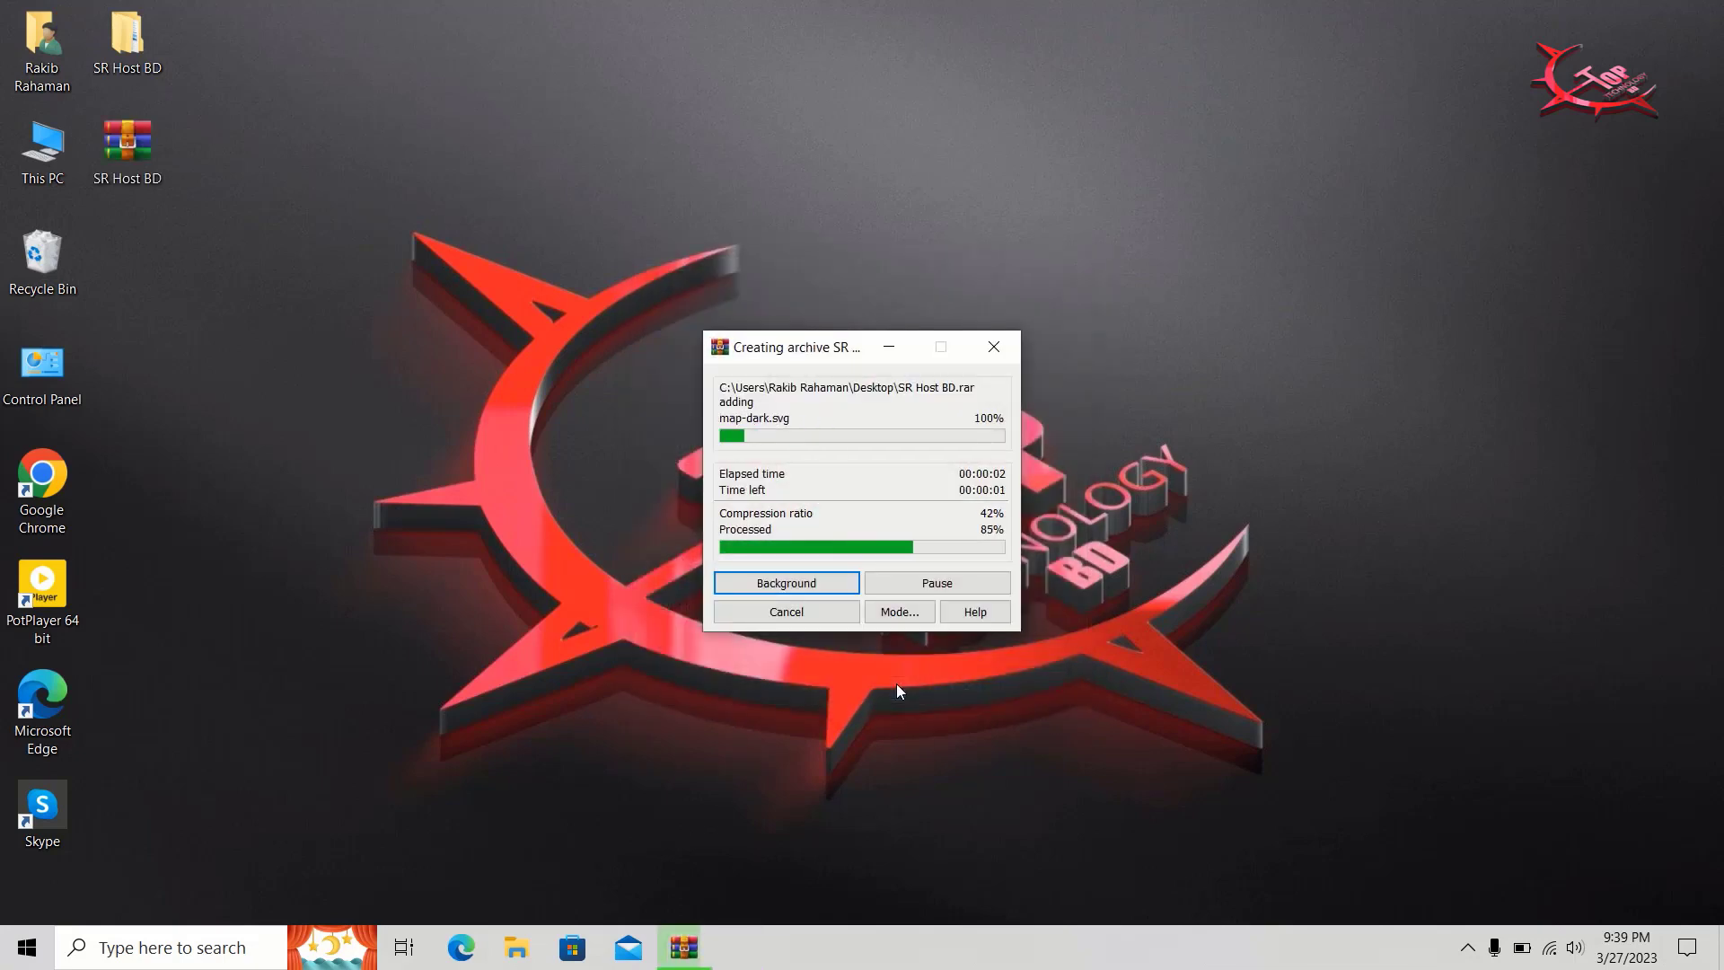
{"action": "right_click", "coordinate": [142, 159]}
{"action": "left_click", "coordinate": [172, 227]}
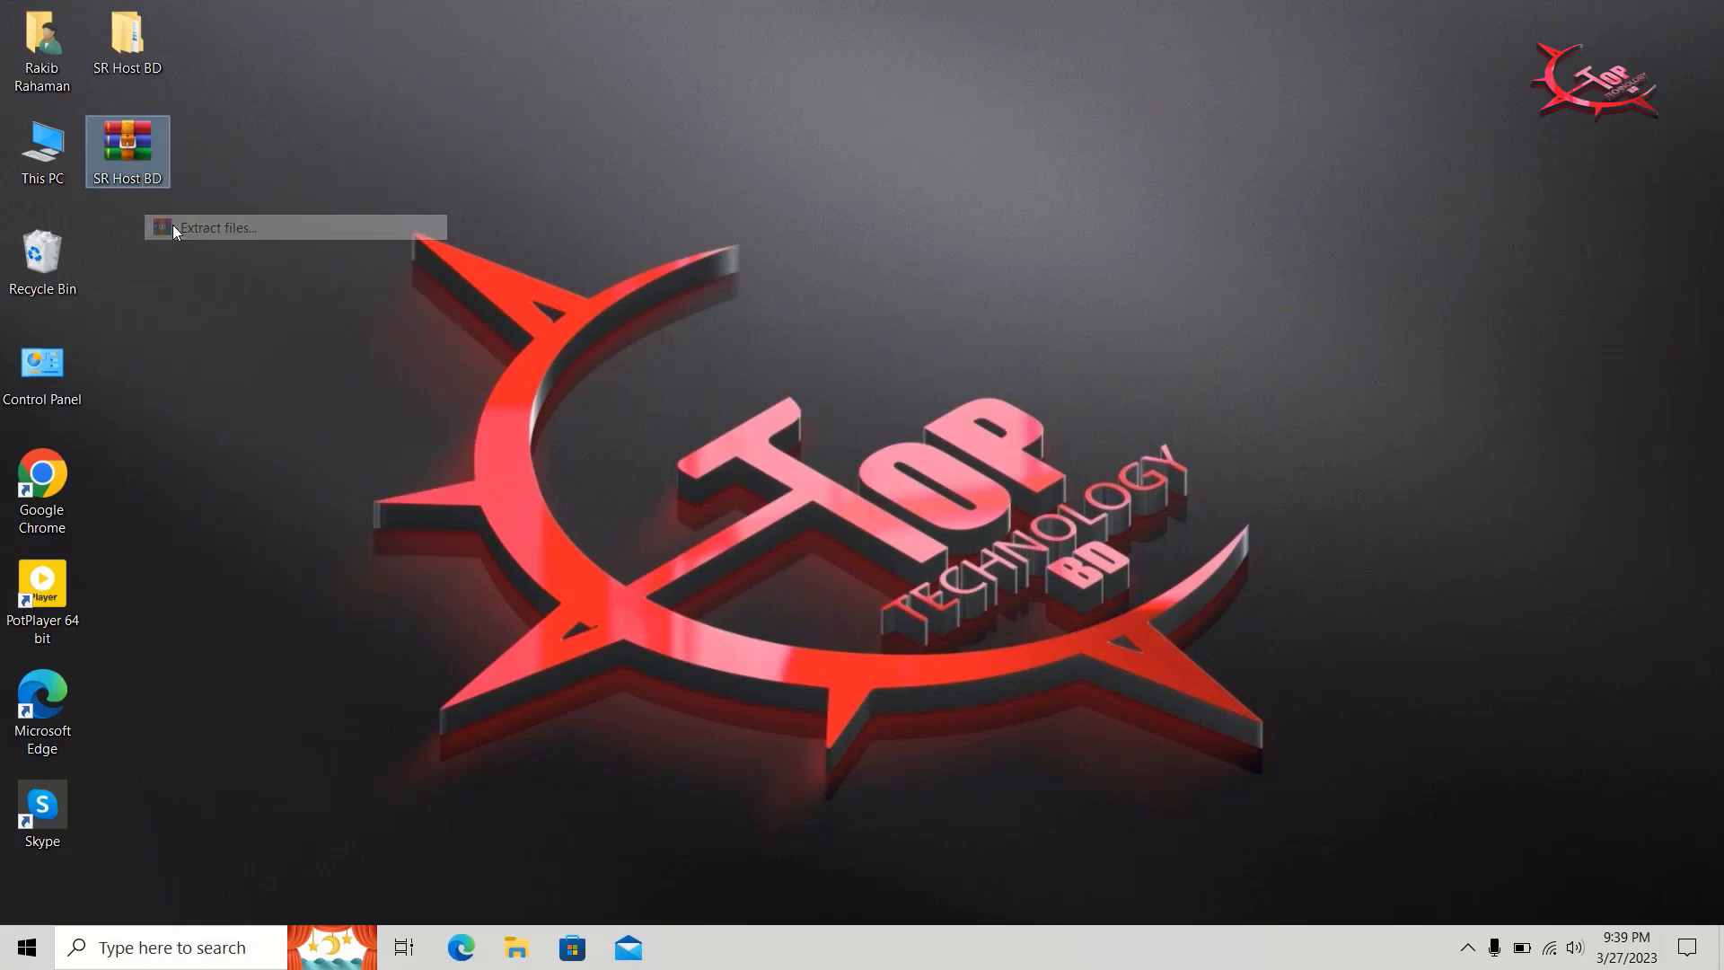
{"action": "left_click", "coordinate": [1109, 244]}
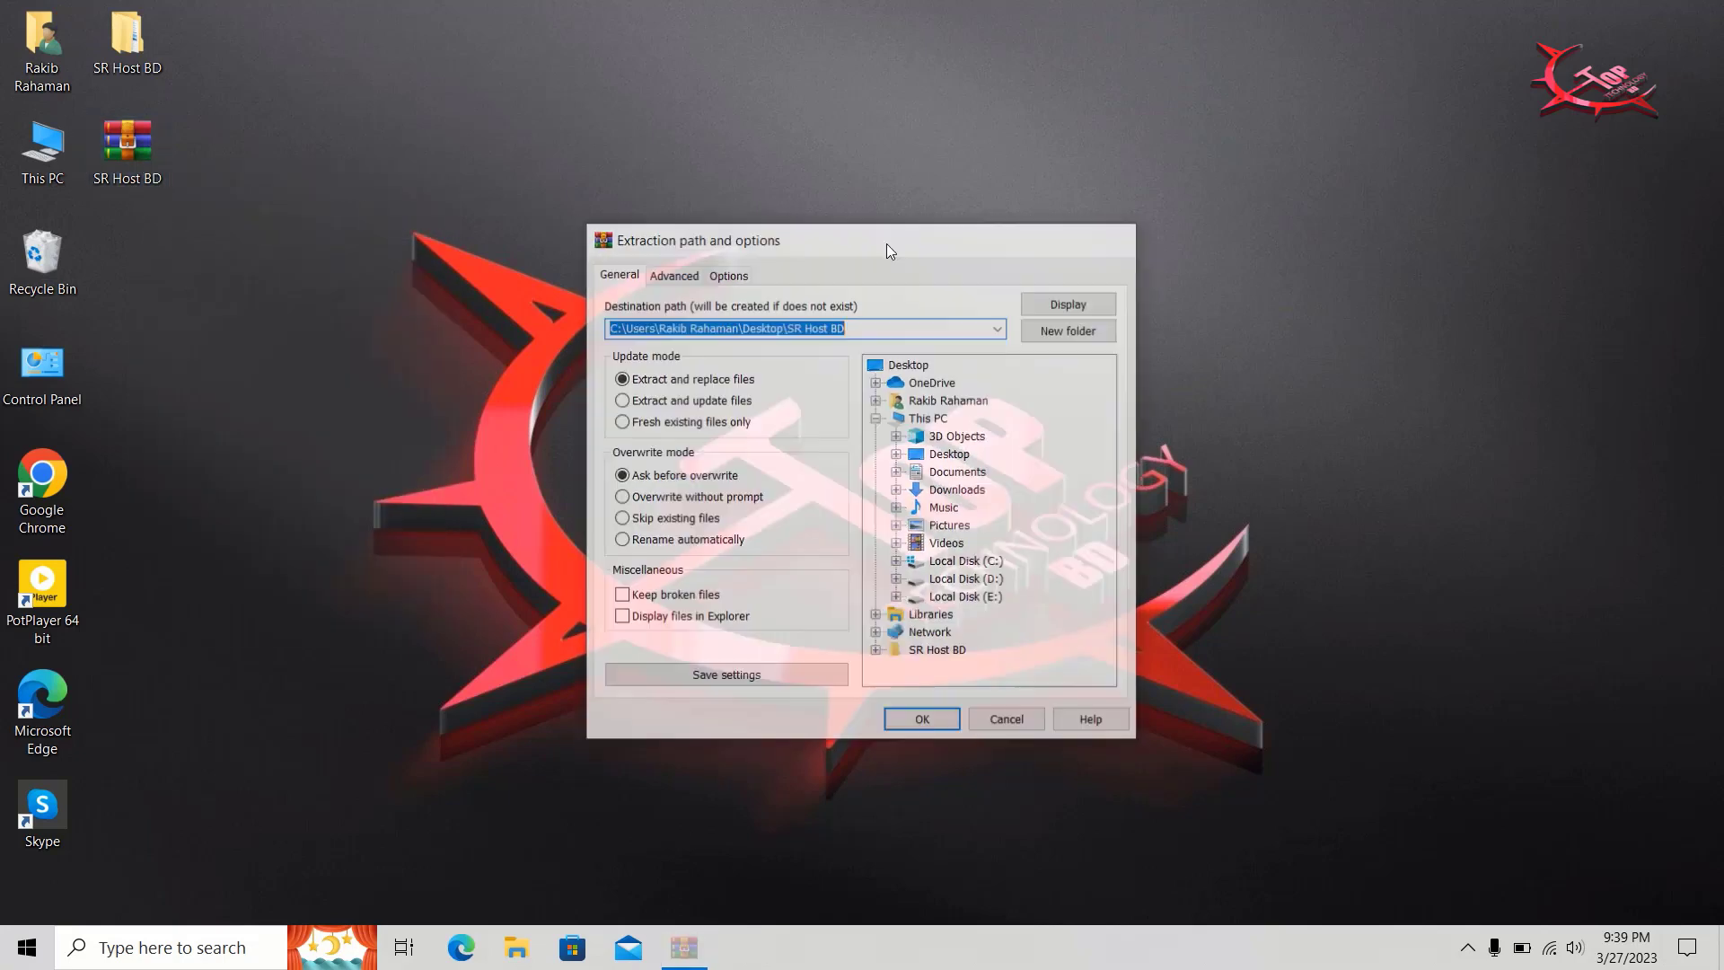
Step: Extract the SR Host BD archive directly onto the desktop by entering its password, replace all existing files, and refresh the desktop
{"action": "right_click", "coordinate": [132, 155]}
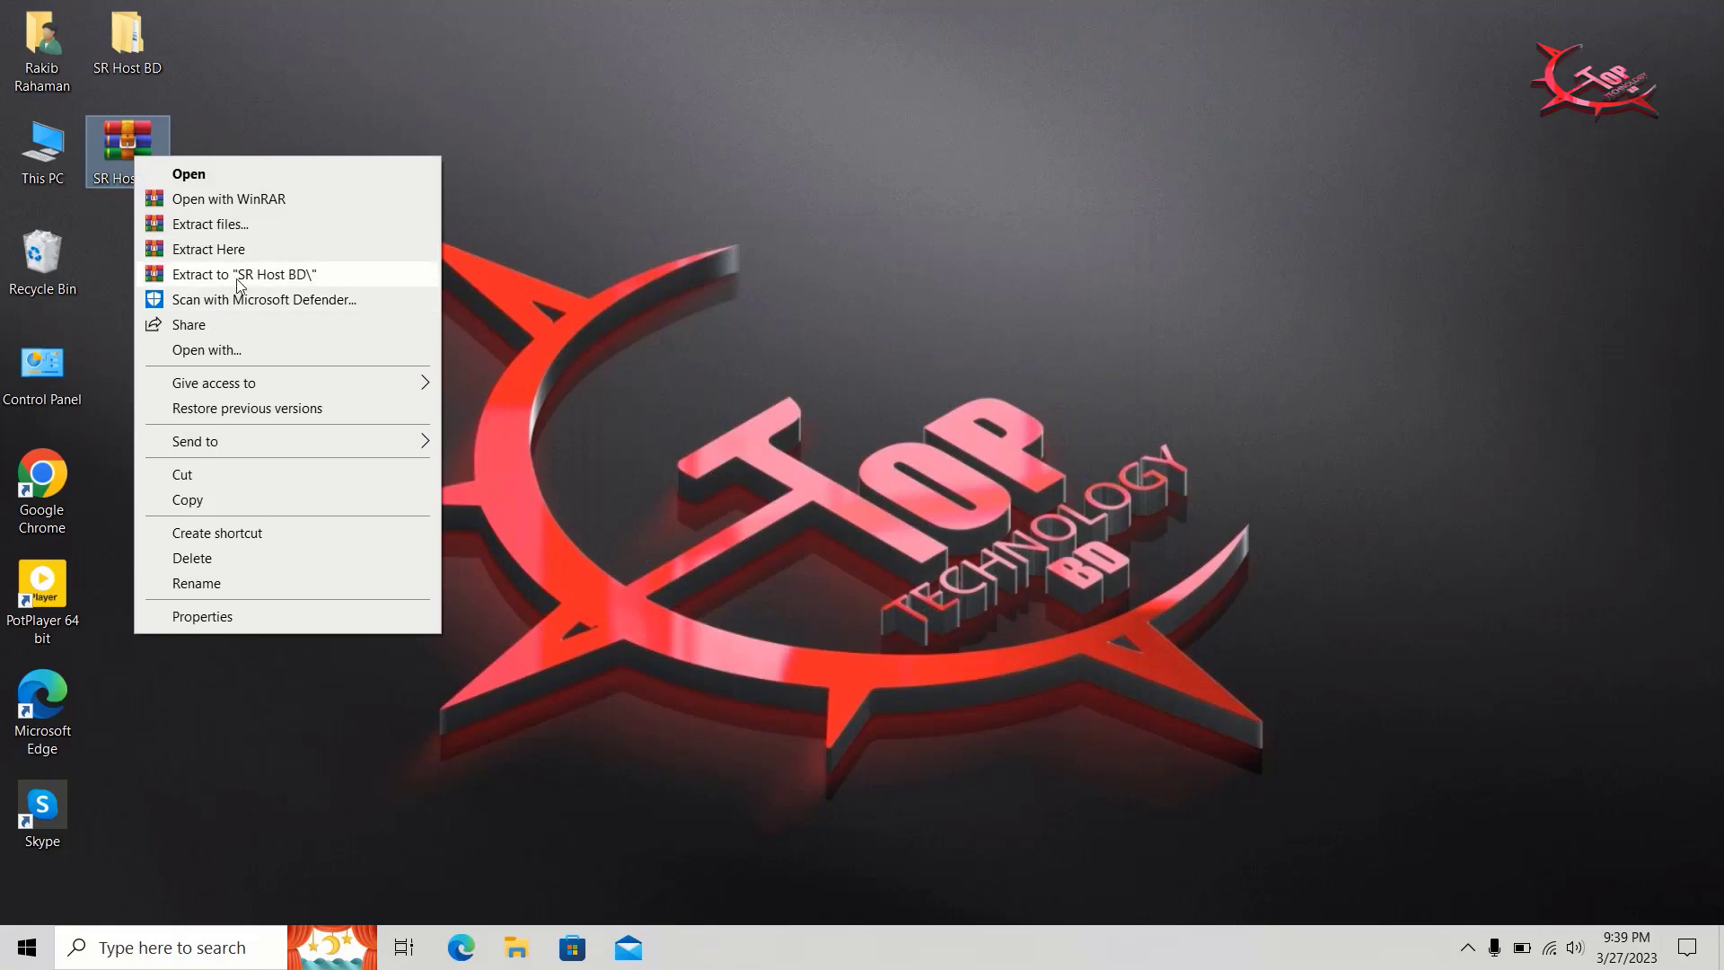
{"action": "left_click", "coordinate": [260, 249]}
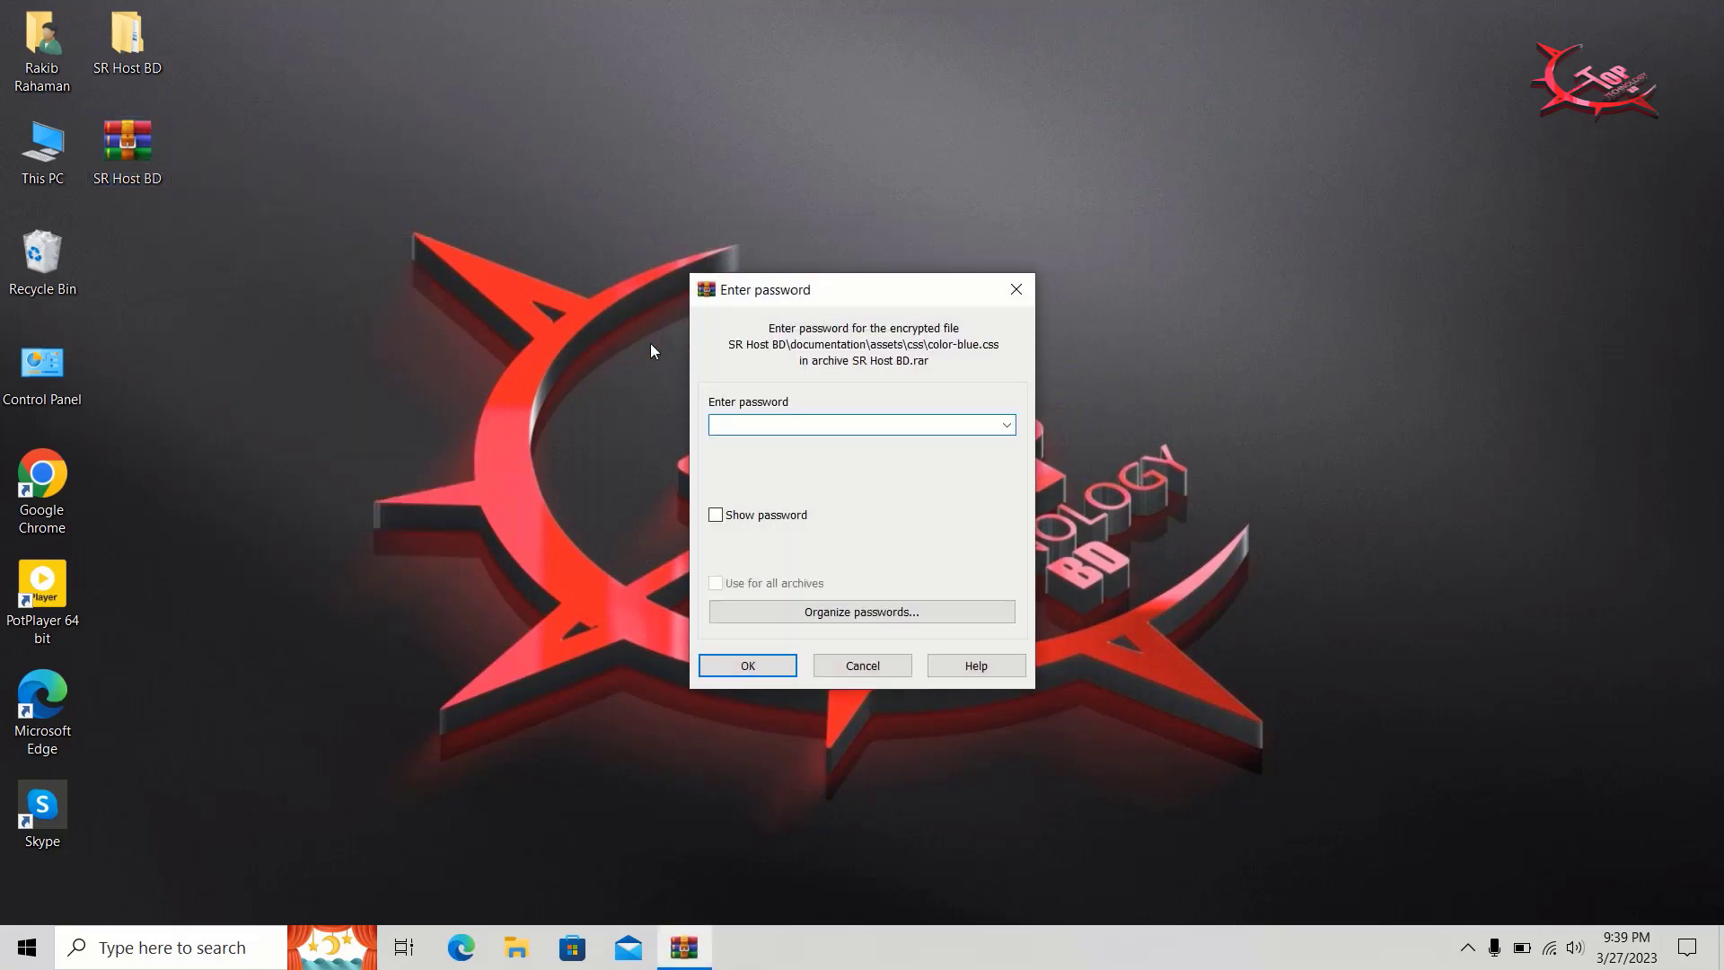
{"action": "left_click", "coordinate": [762, 668]}
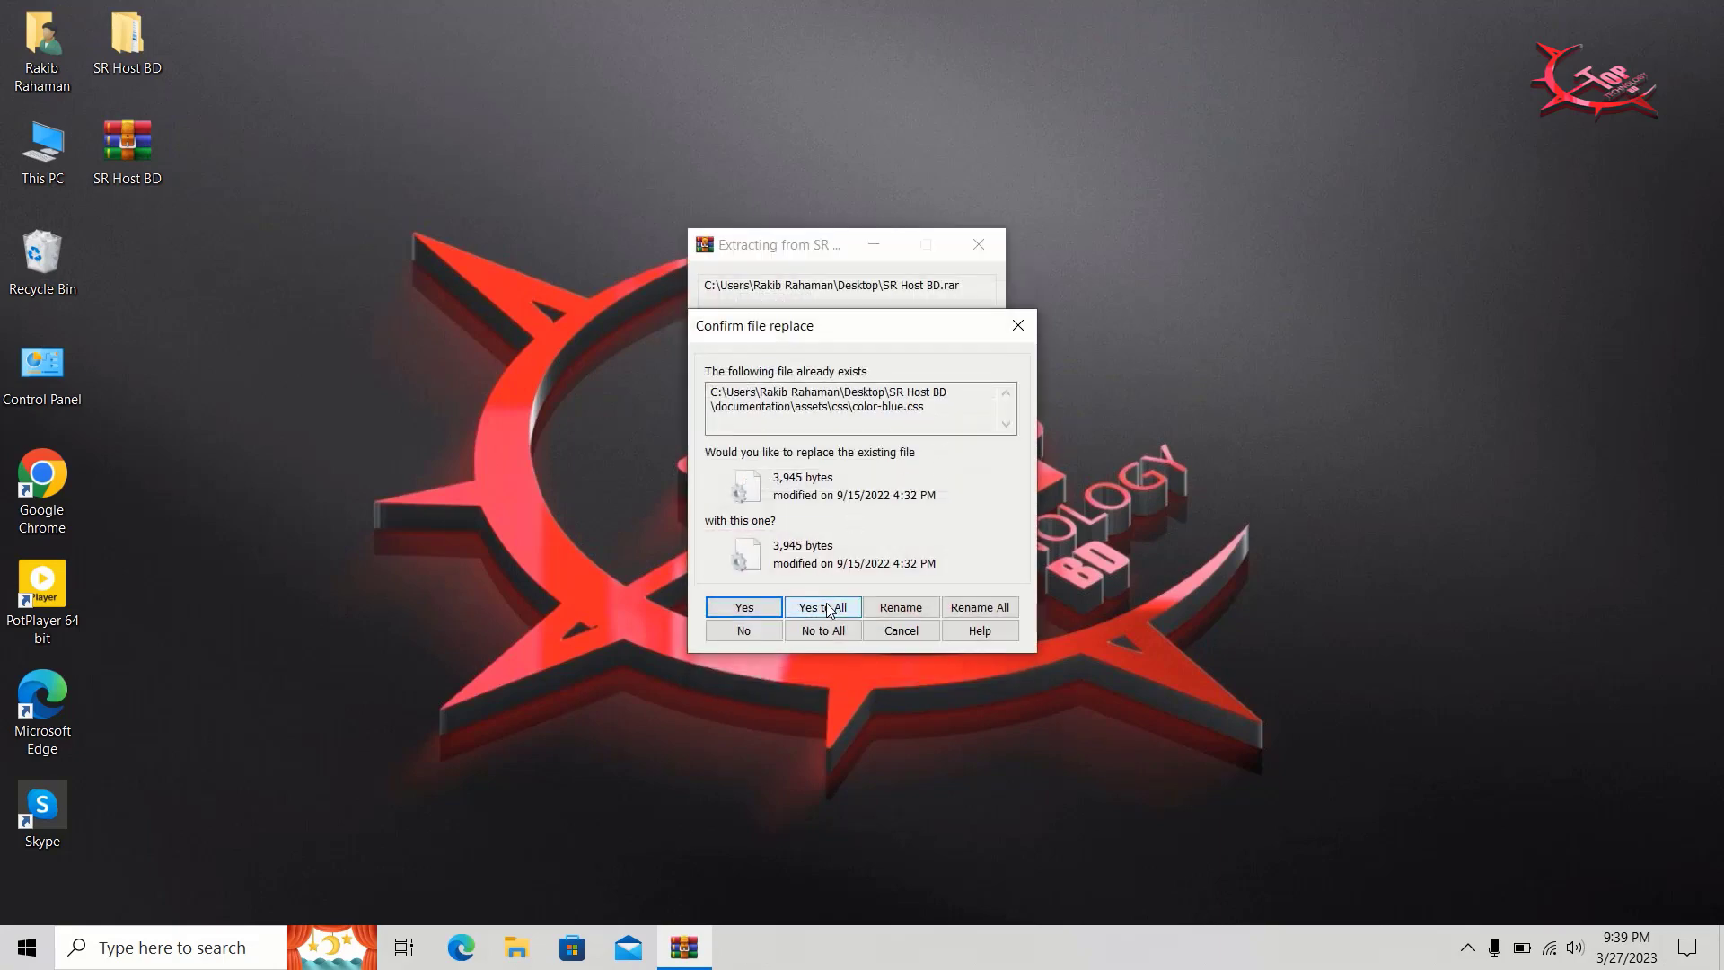
{"action": "left_click", "coordinate": [822, 607]}
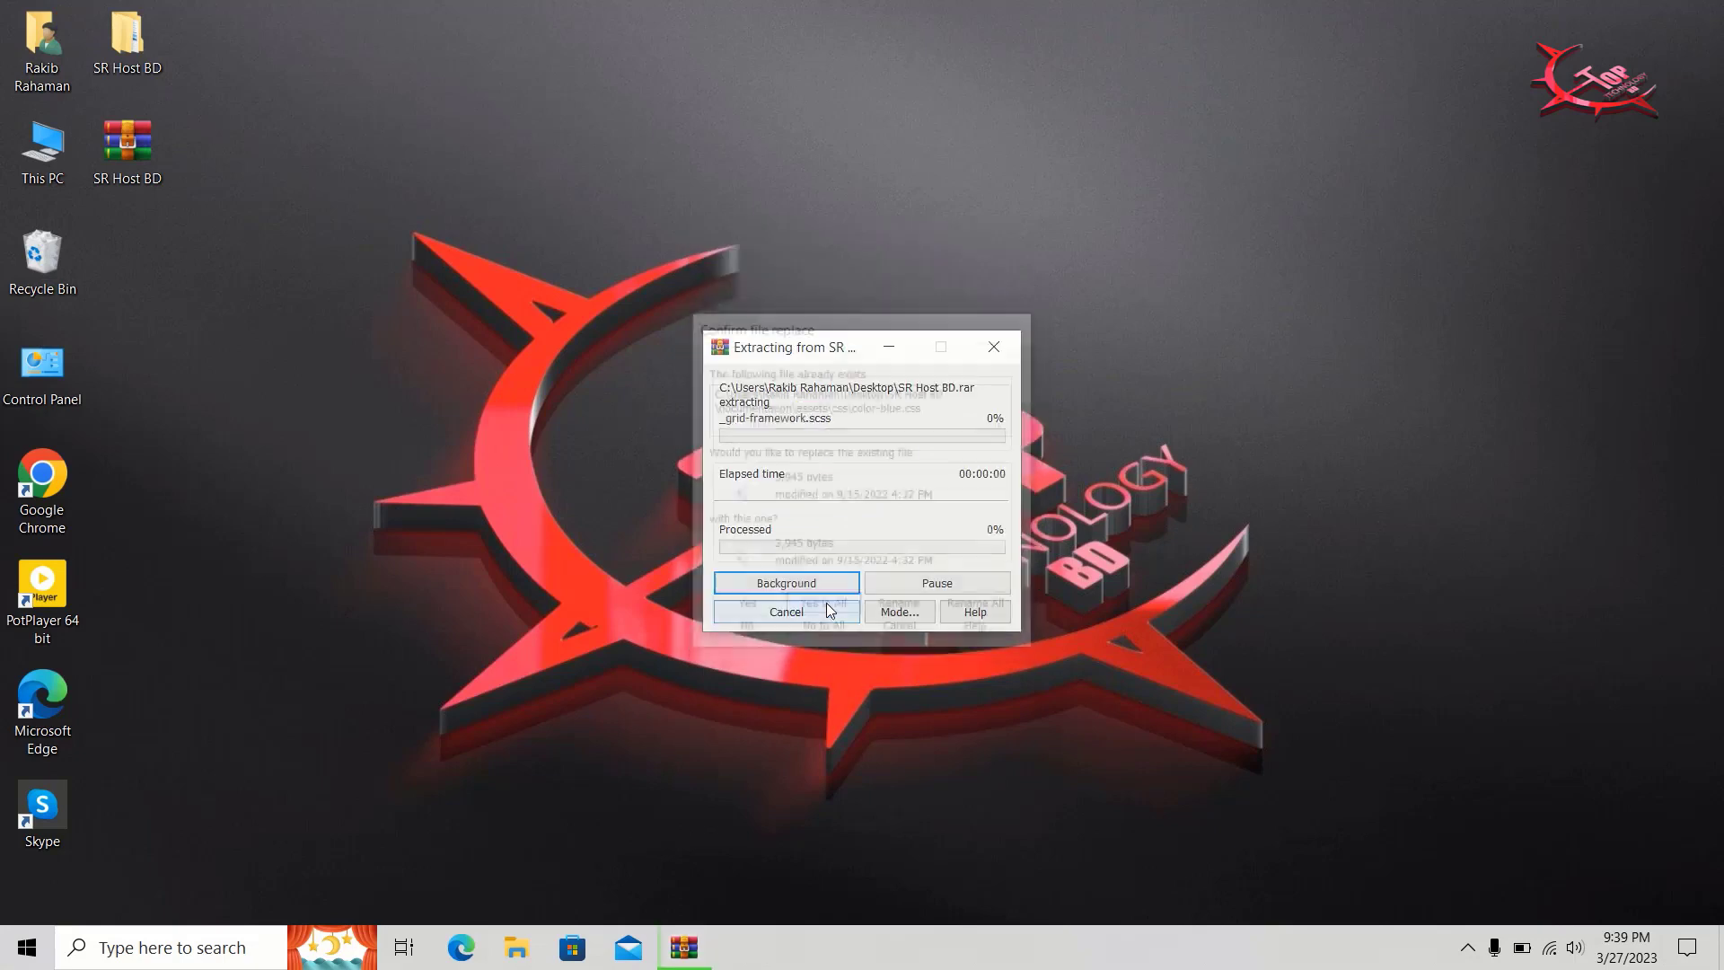
{"action": "right_click", "coordinate": [579, 35]}
{"action": "left_click", "coordinate": [622, 101]}
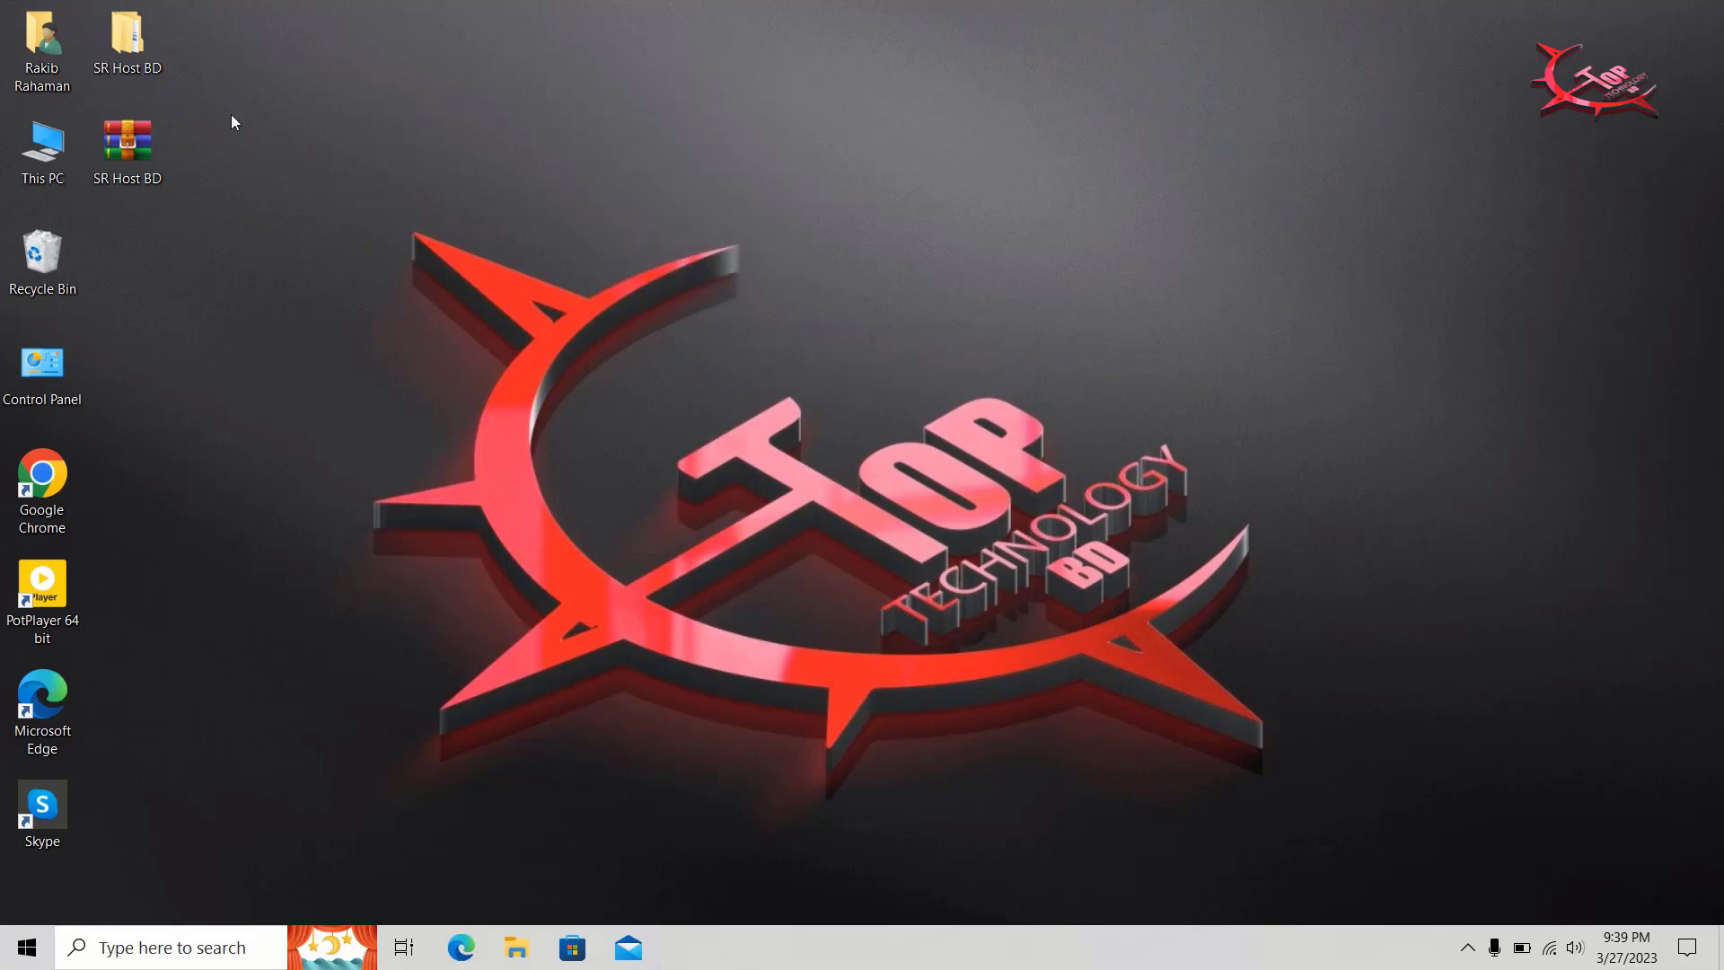
Step: Try to extract the SR Host BD archive onto the desktop with a wrong password, and cancel the extraction
{"action": "right_click", "coordinate": [115, 139]}
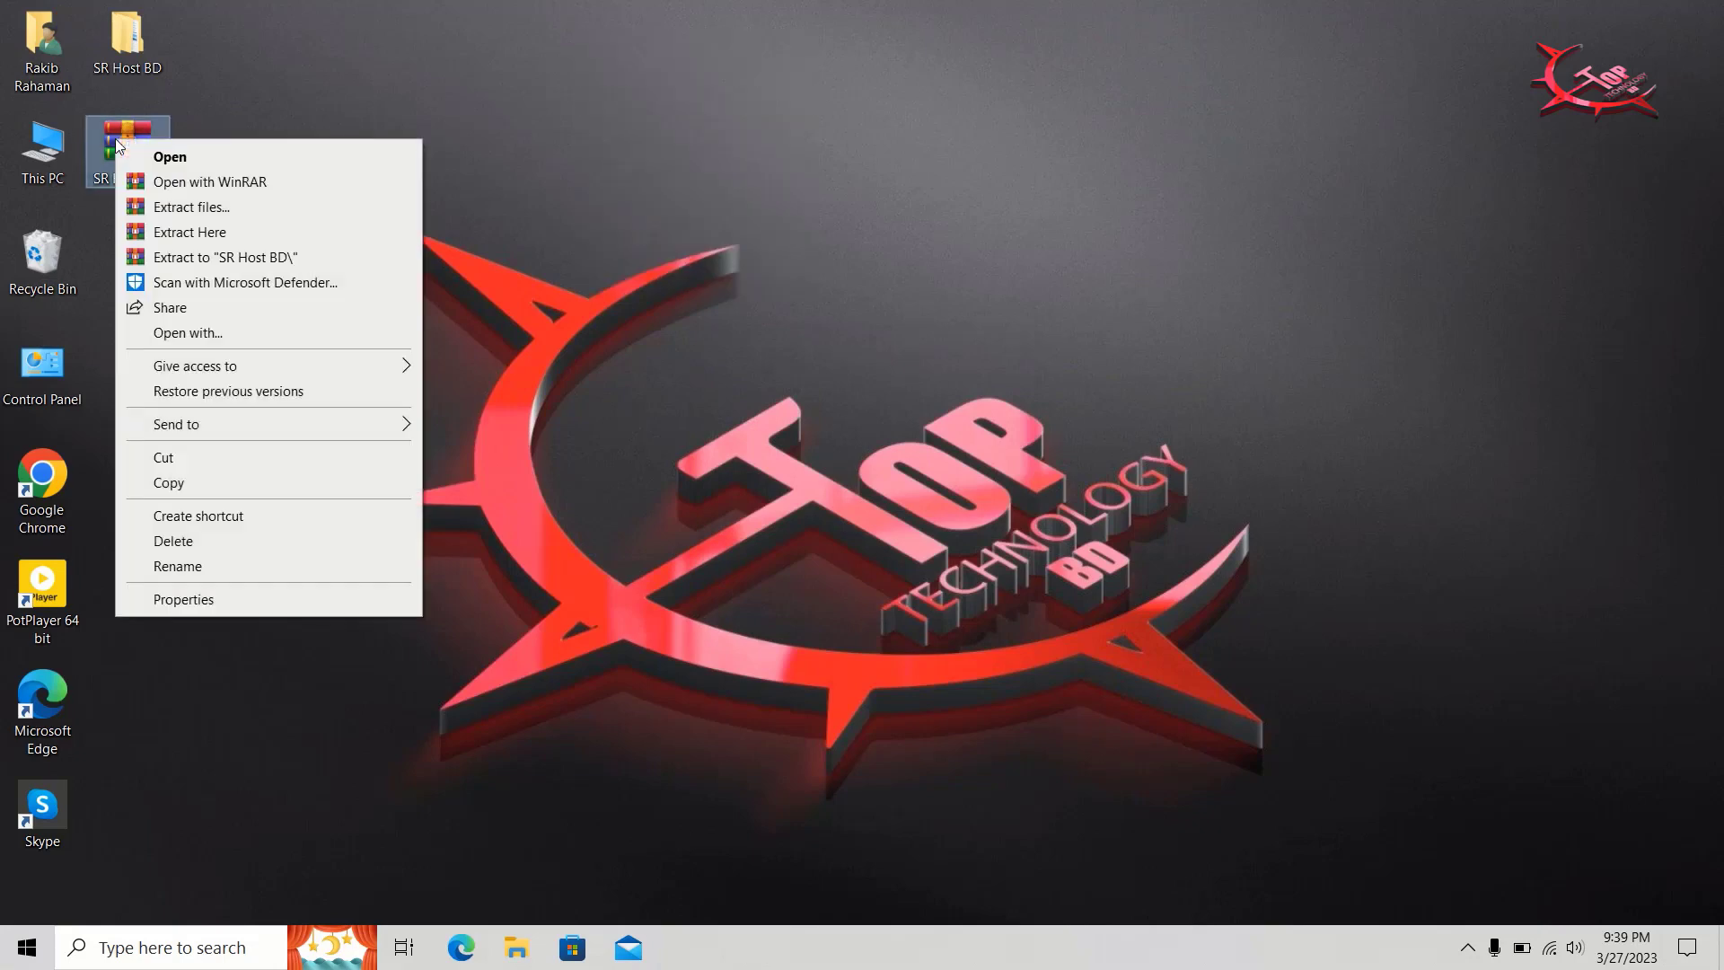
{"action": "left_click", "coordinate": [254, 235]}
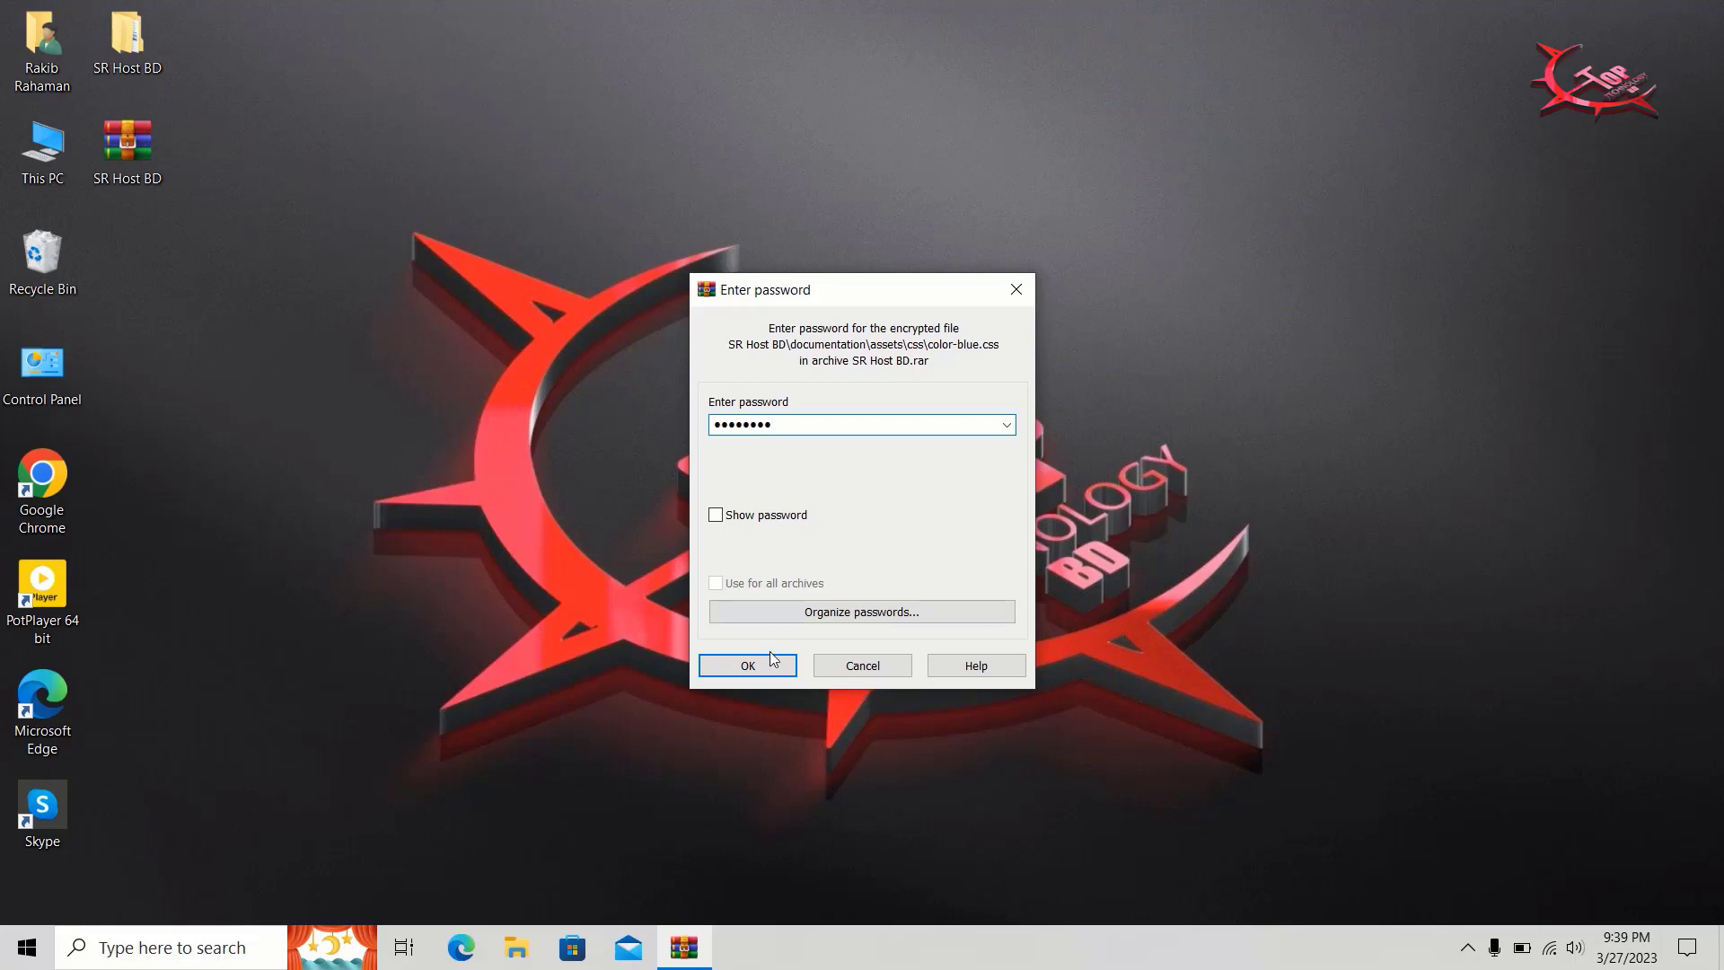
{"action": "left_click", "coordinate": [747, 666]}
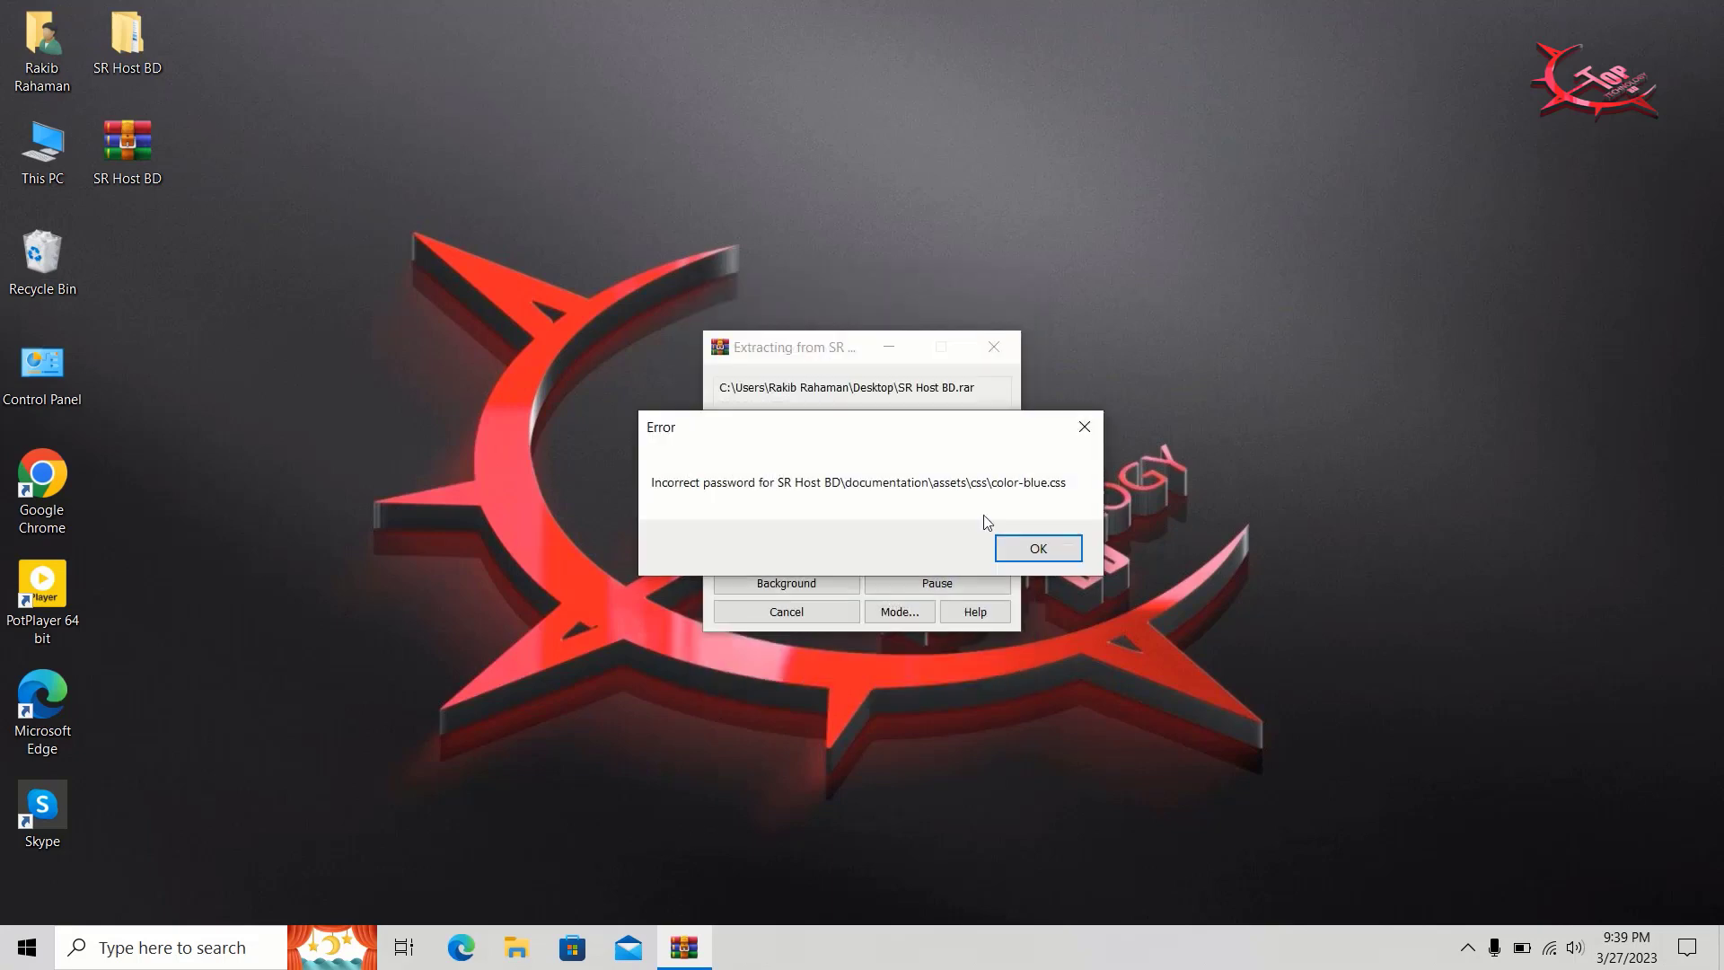
{"action": "left_click", "coordinate": [1039, 547]}
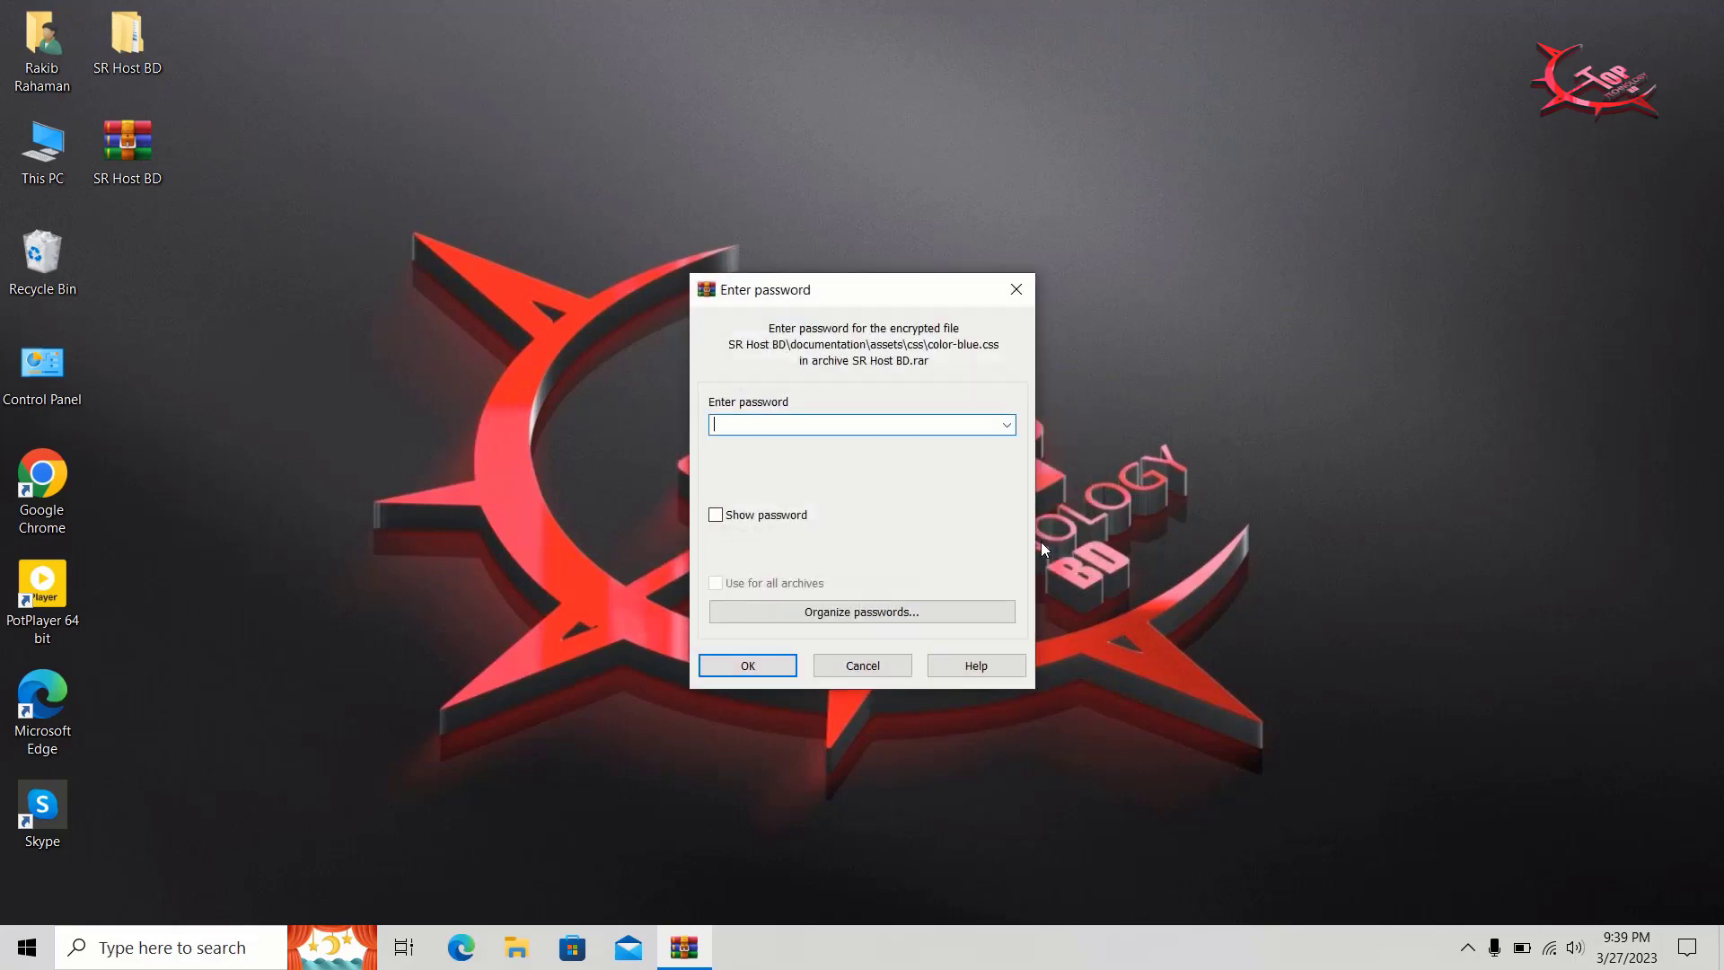
{"action": "left_click", "coordinate": [1017, 288]}
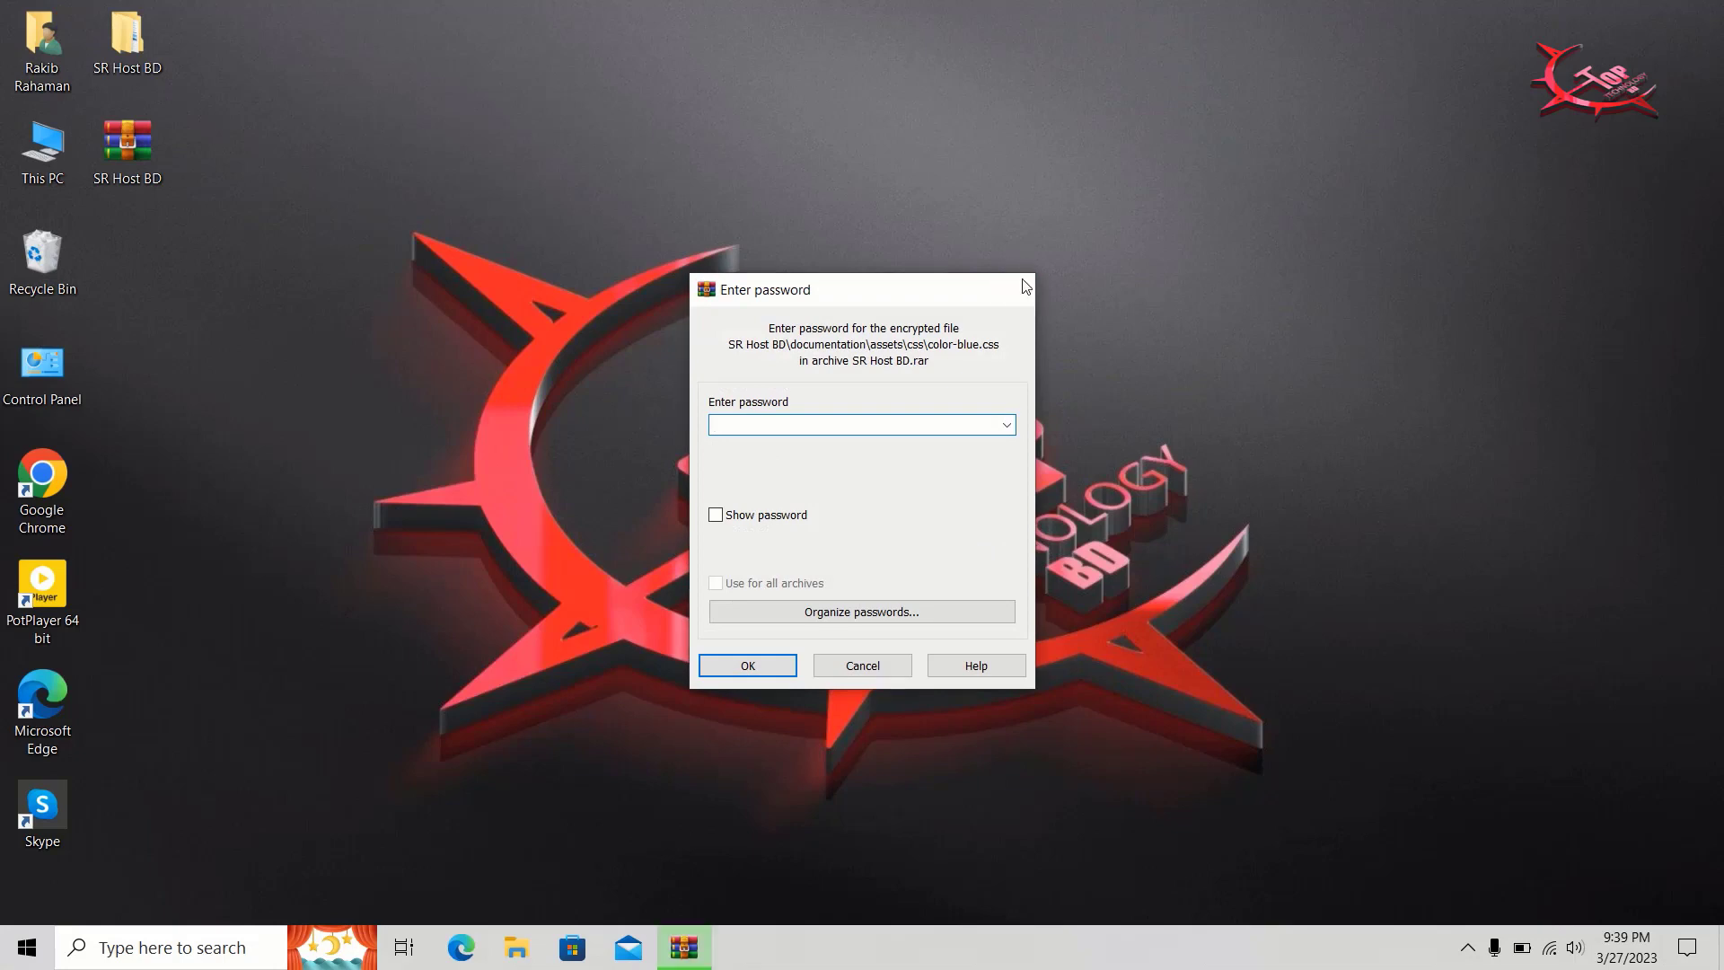
{"action": "right_click", "coordinate": [604, 156]}
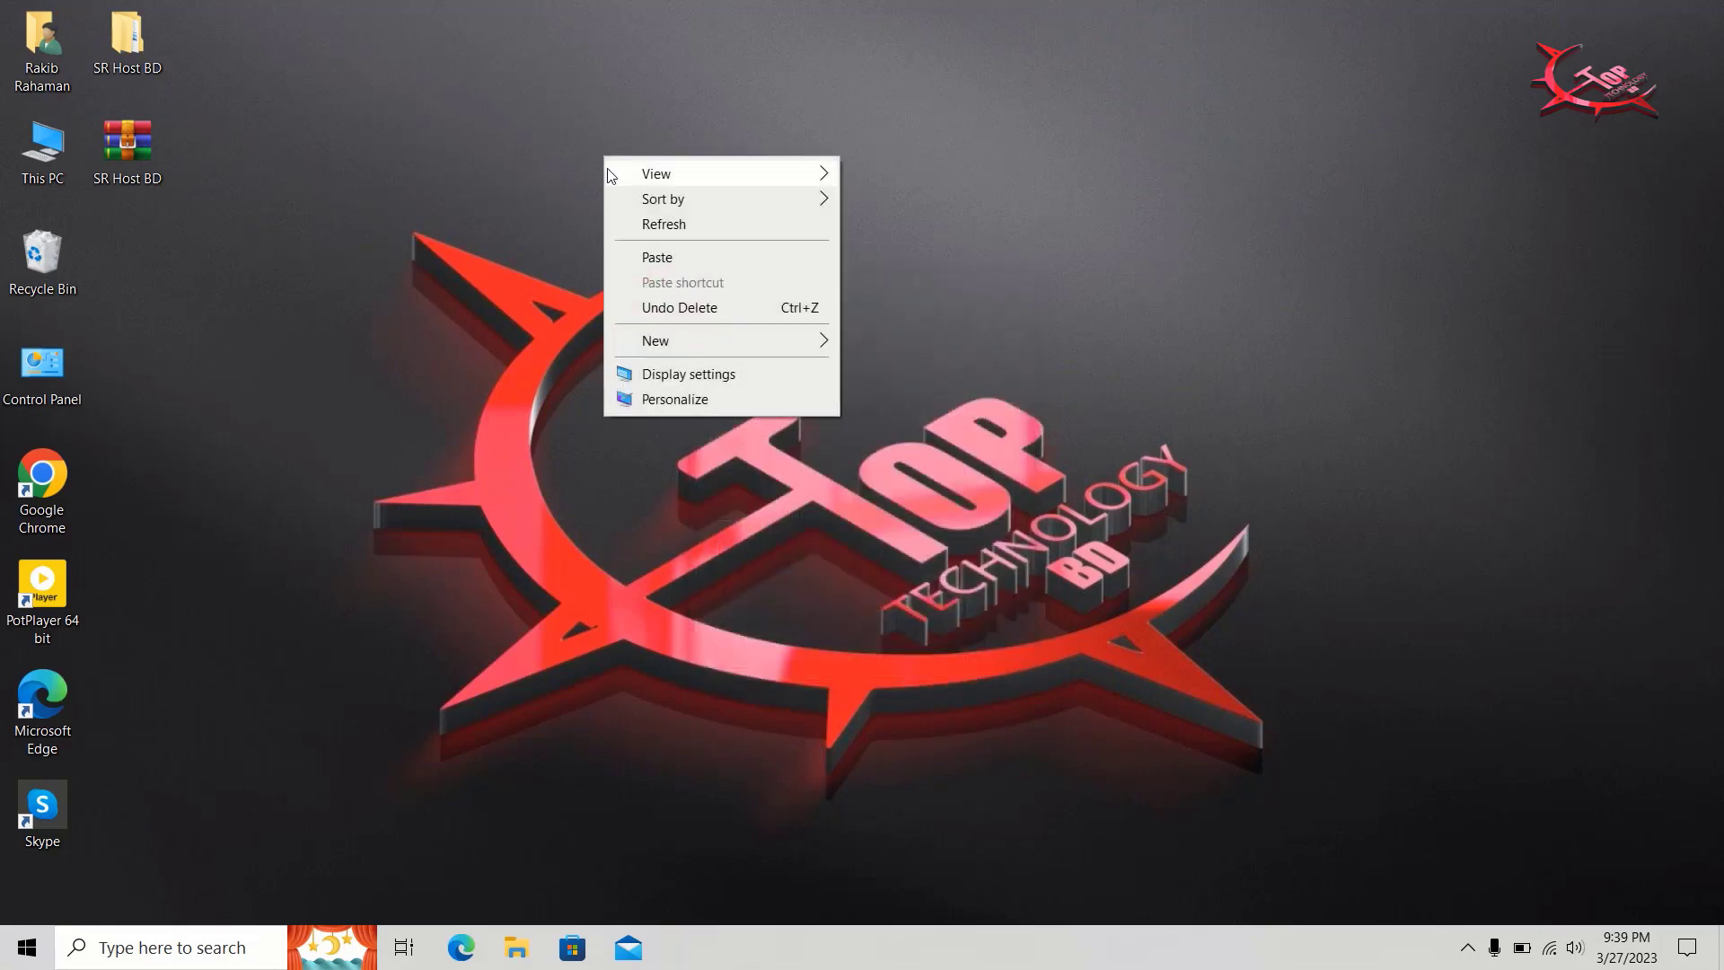
{"action": "left_click", "coordinate": [616, 224]}
{"action": "right_click", "coordinate": [616, 218]}
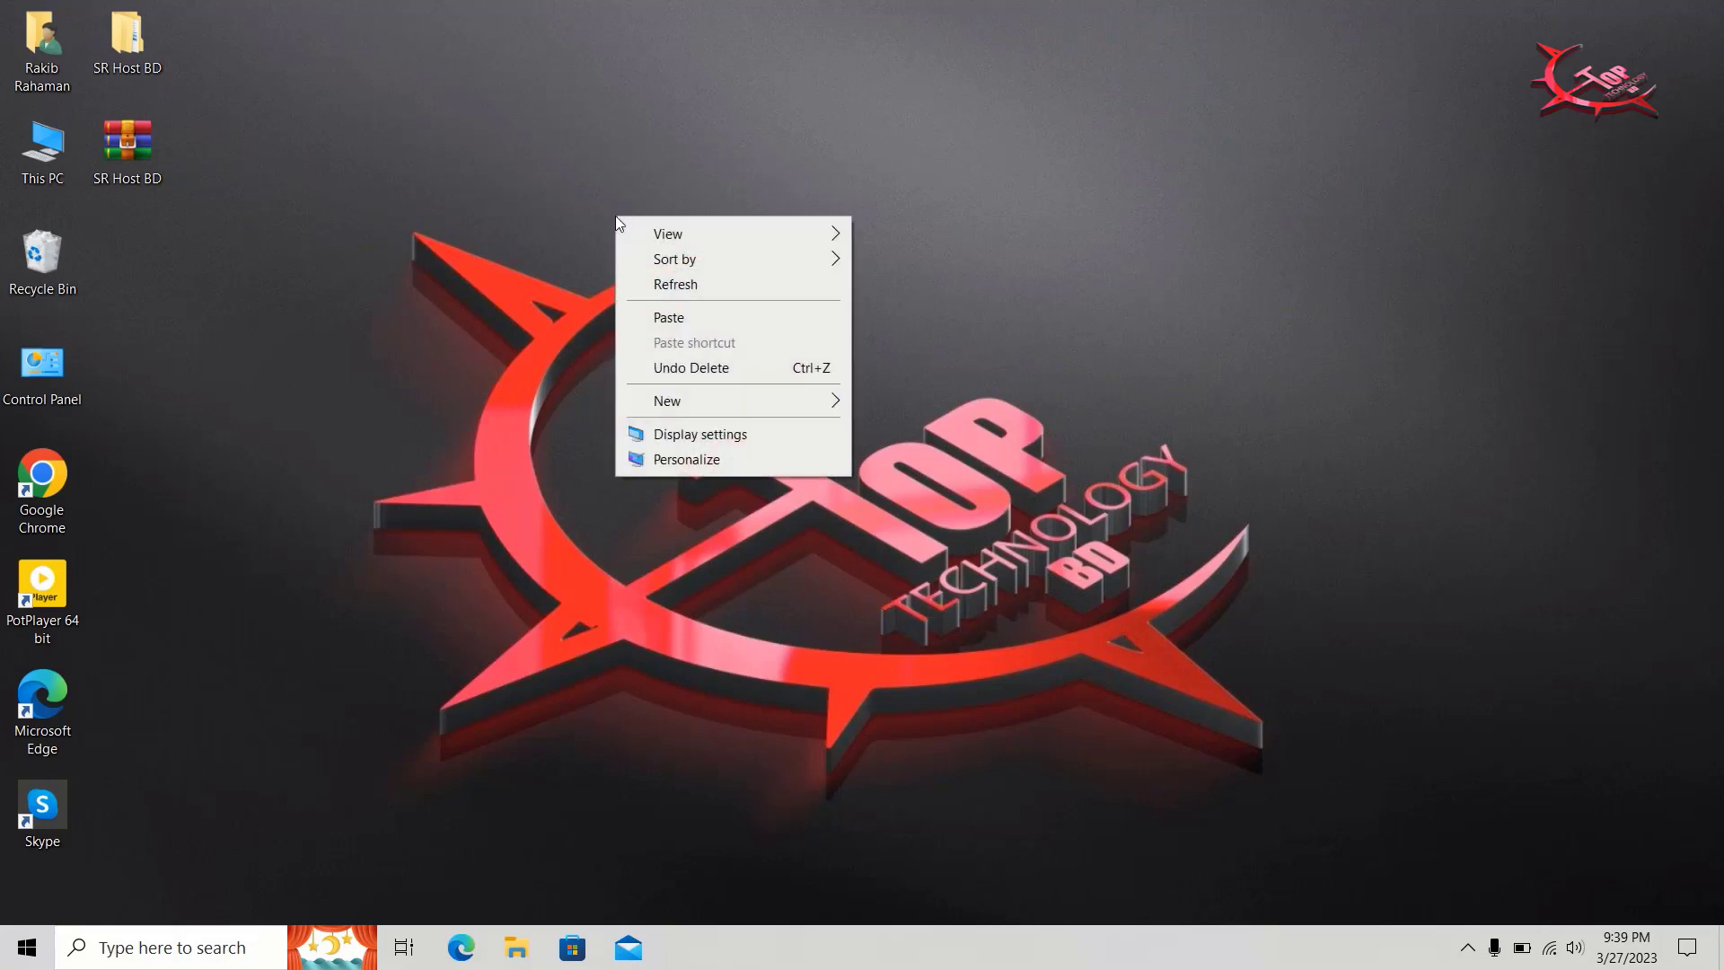
{"action": "left_click", "coordinate": [643, 284]}
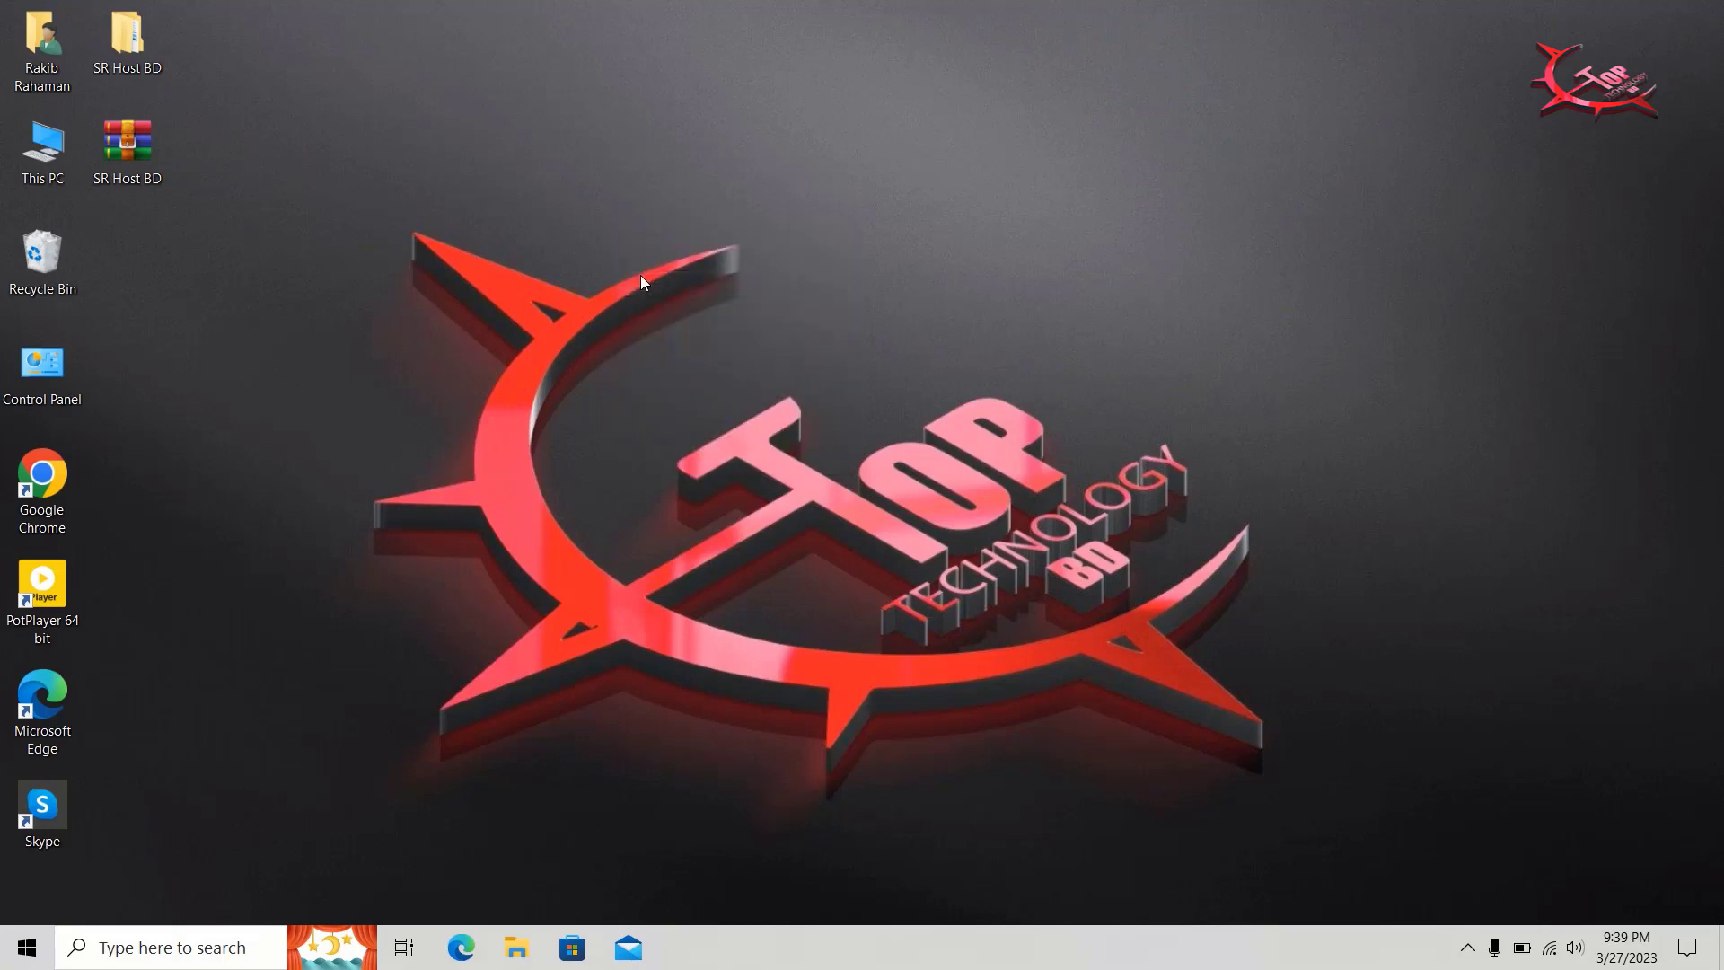
{"action": "right_click", "coordinate": [641, 278]}
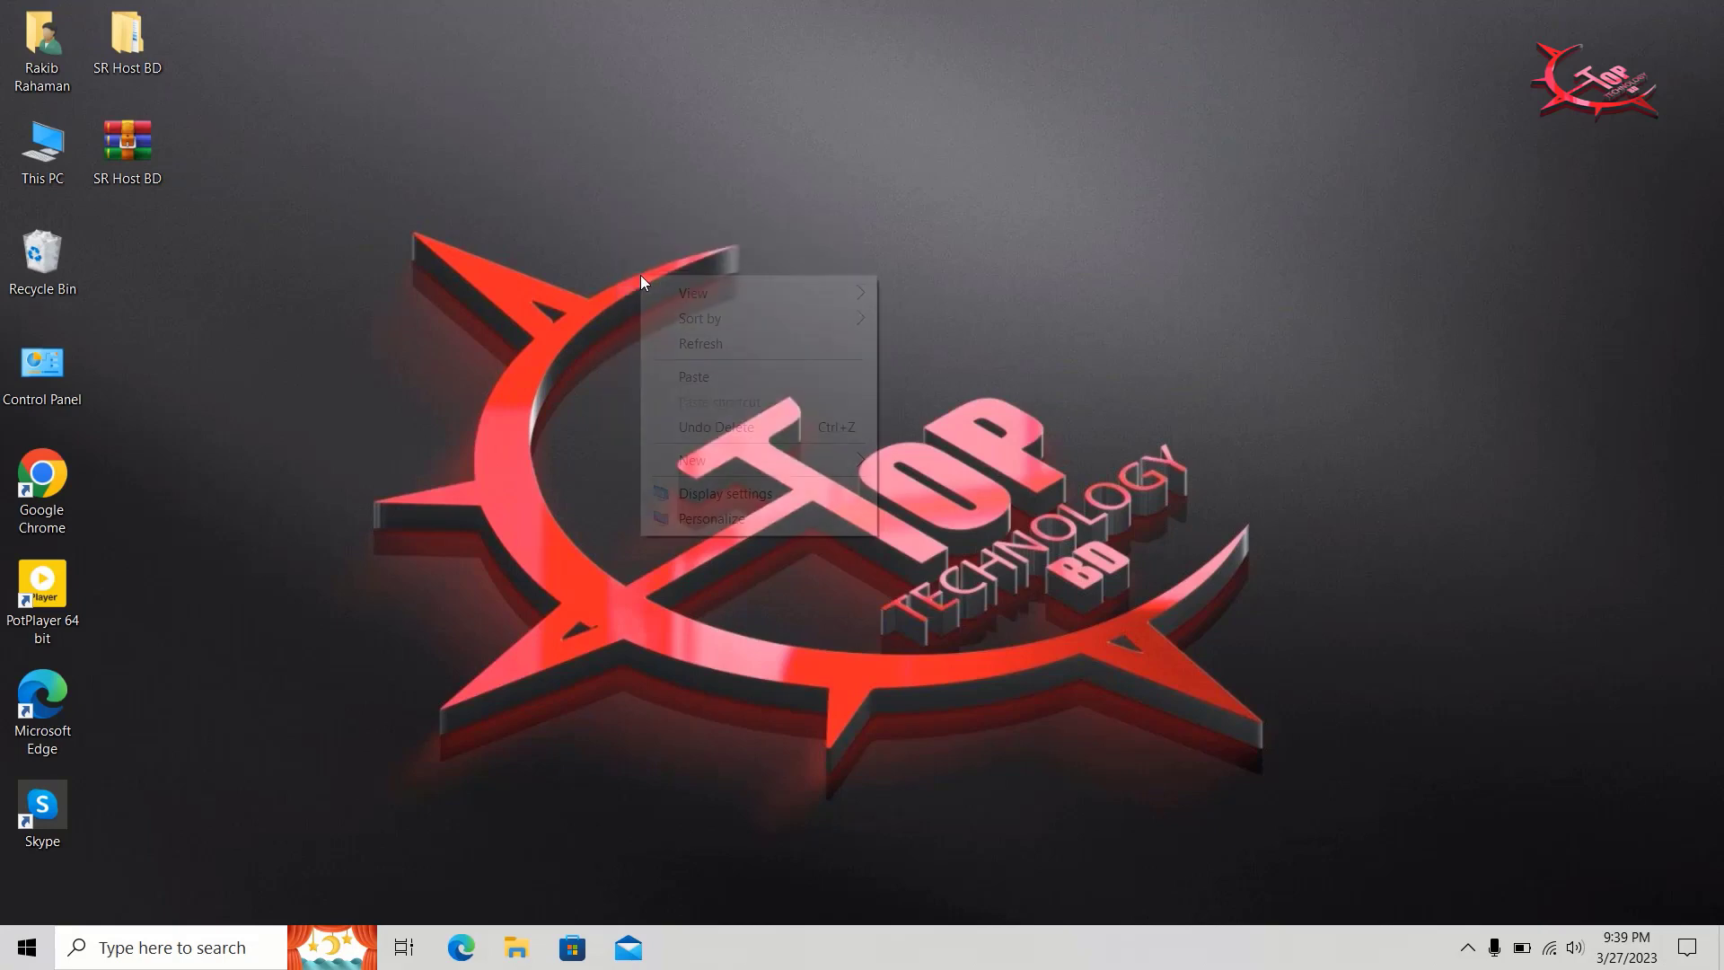
{"action": "left_click", "coordinate": [665, 350]}
{"action": "right_click", "coordinate": [664, 350]}
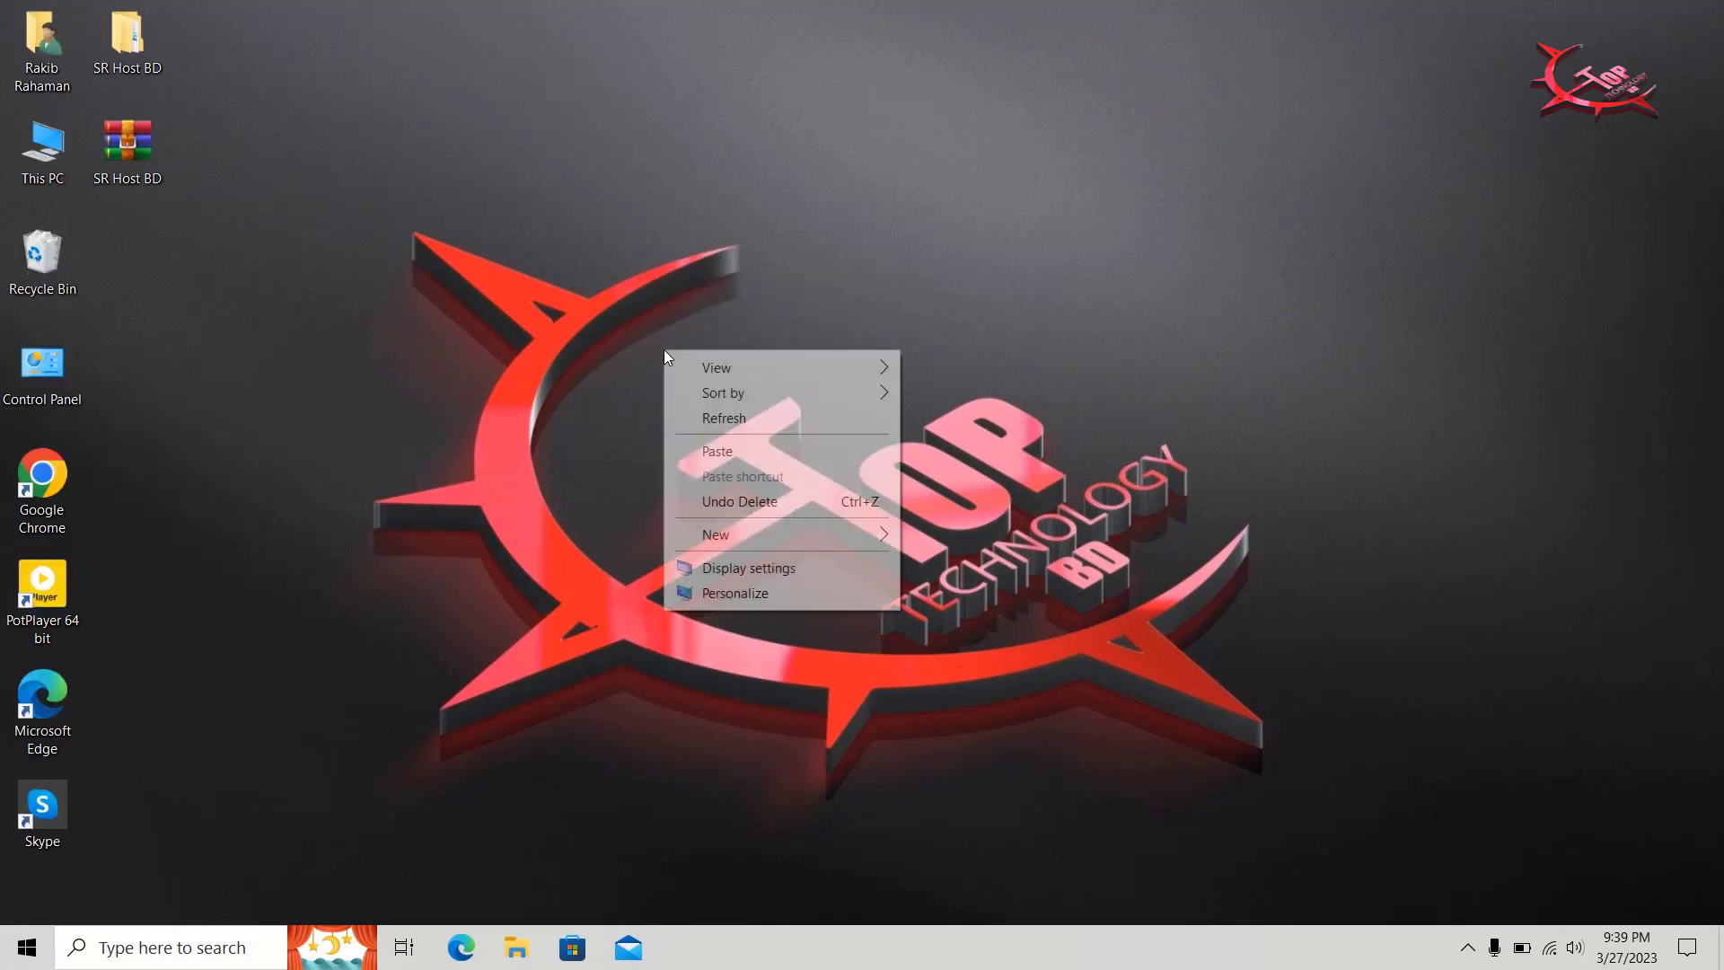
{"action": "left_click", "coordinate": [693, 416]}
{"action": "right_click", "coordinate": [694, 416]}
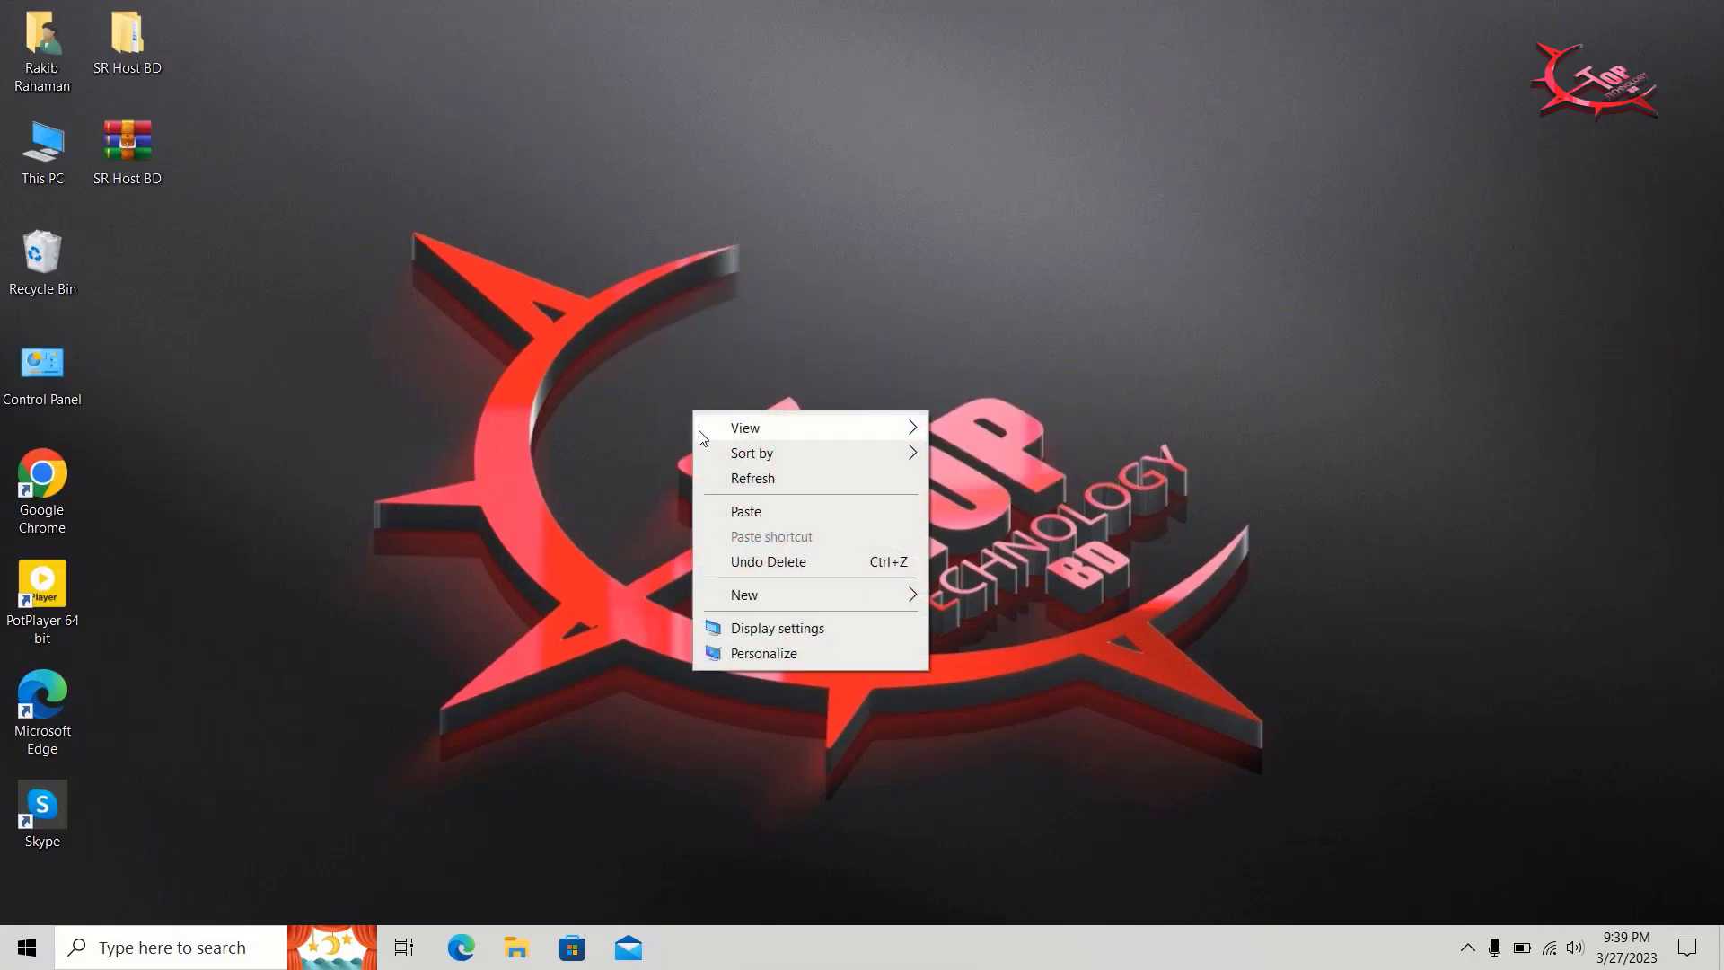
{"action": "left_click", "coordinate": [715, 492]}
{"action": "right_click", "coordinate": [713, 488]}
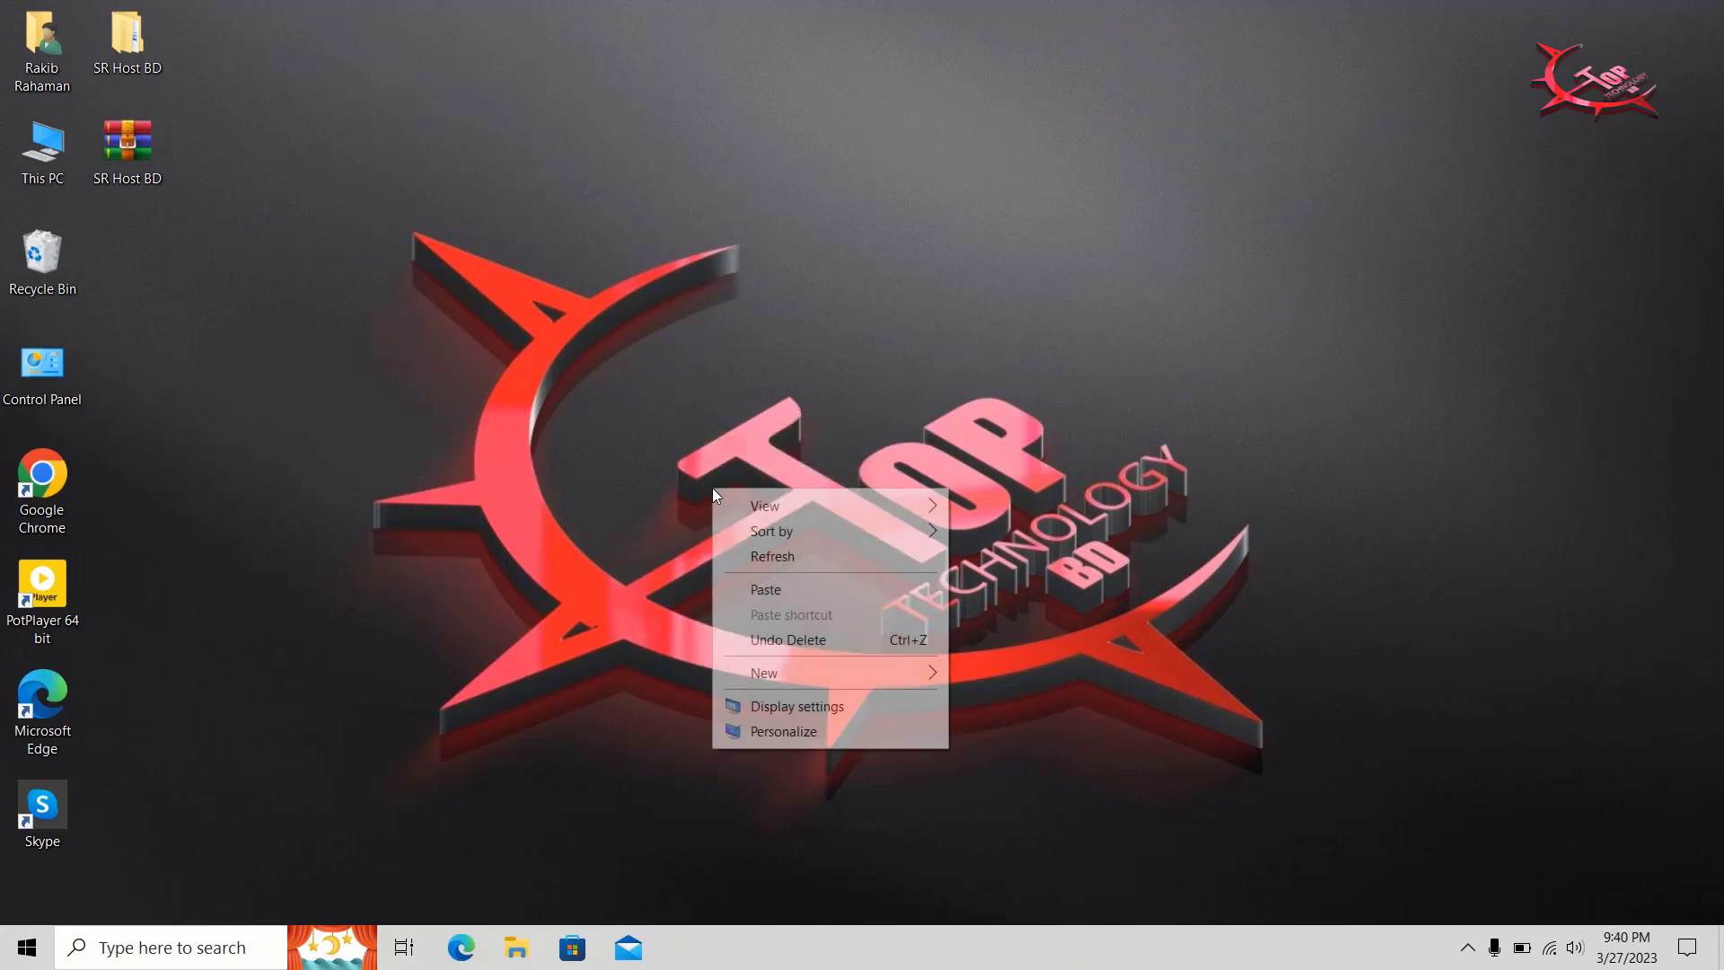
{"action": "left_click", "coordinate": [756, 558]}
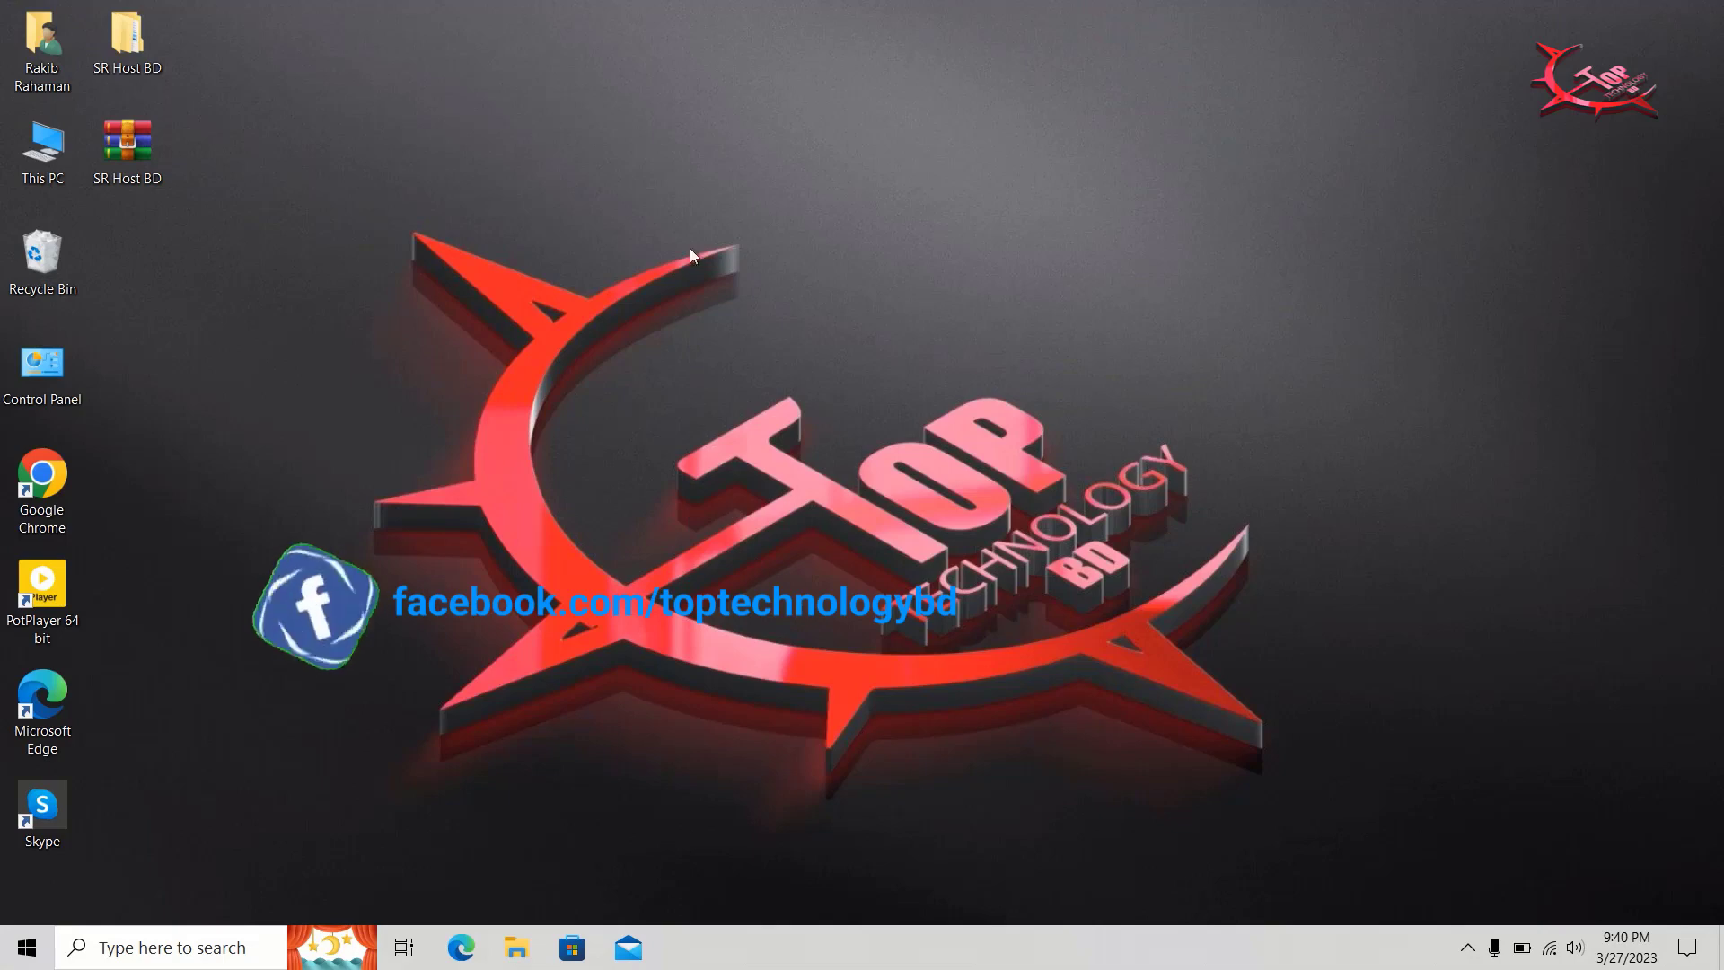
{"action": "right_click", "coordinate": [744, 286]}
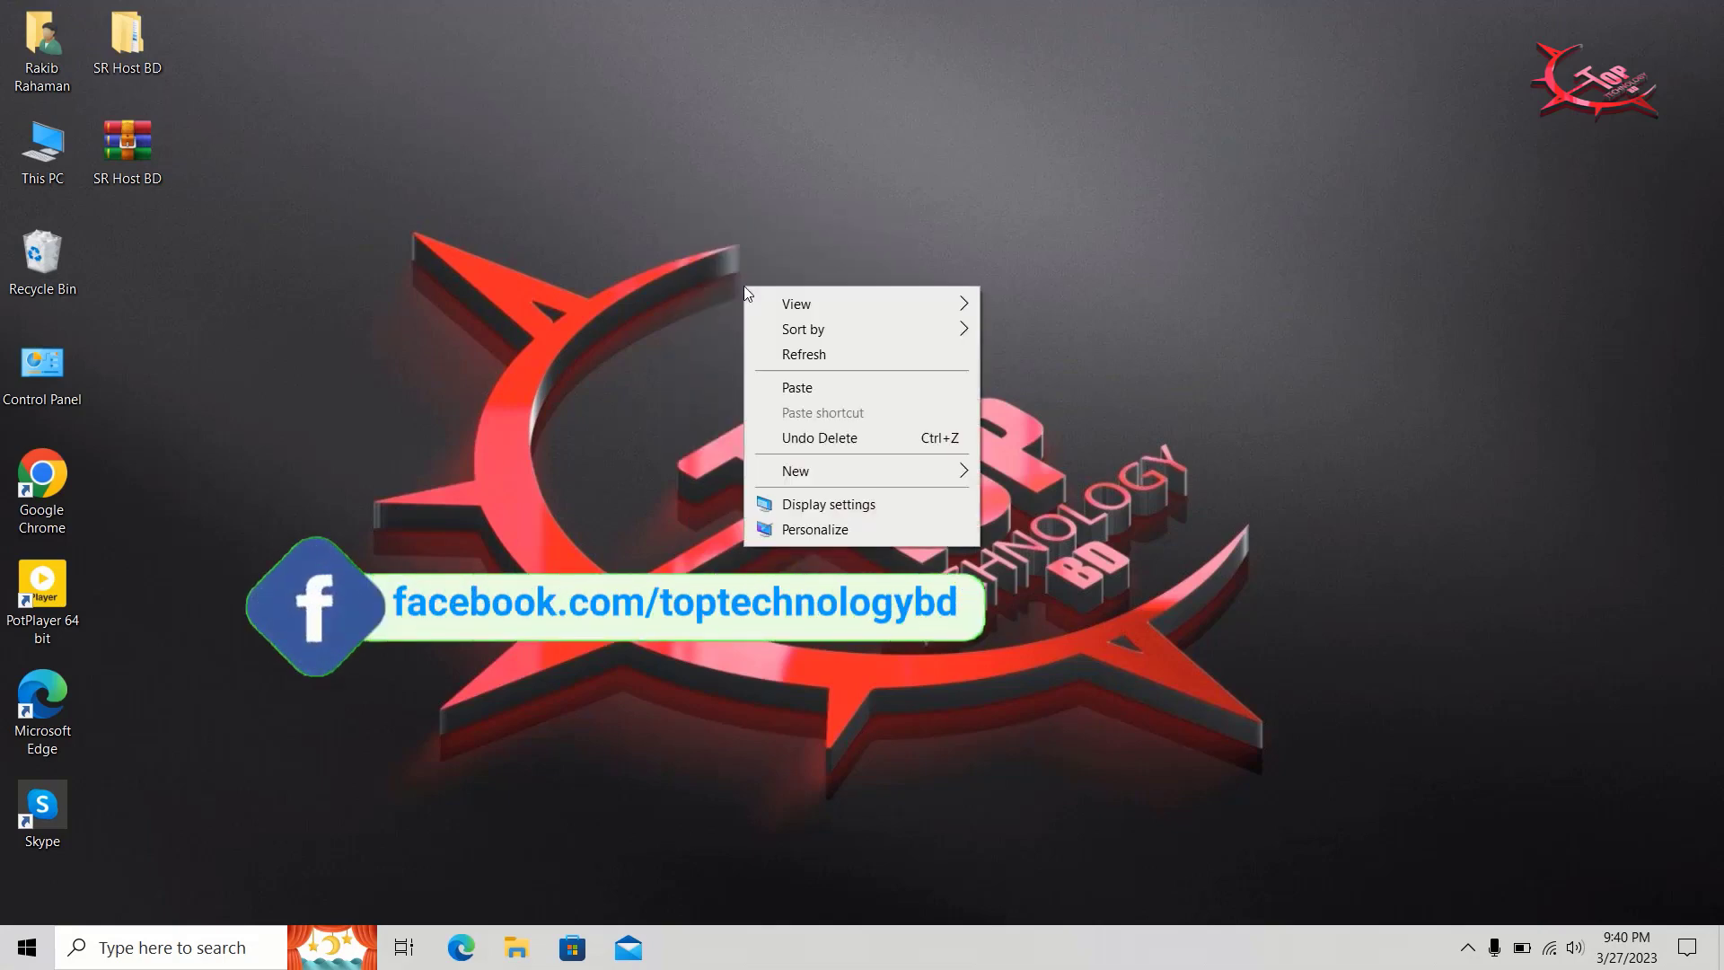
{"action": "left_click", "coordinate": [875, 356]}
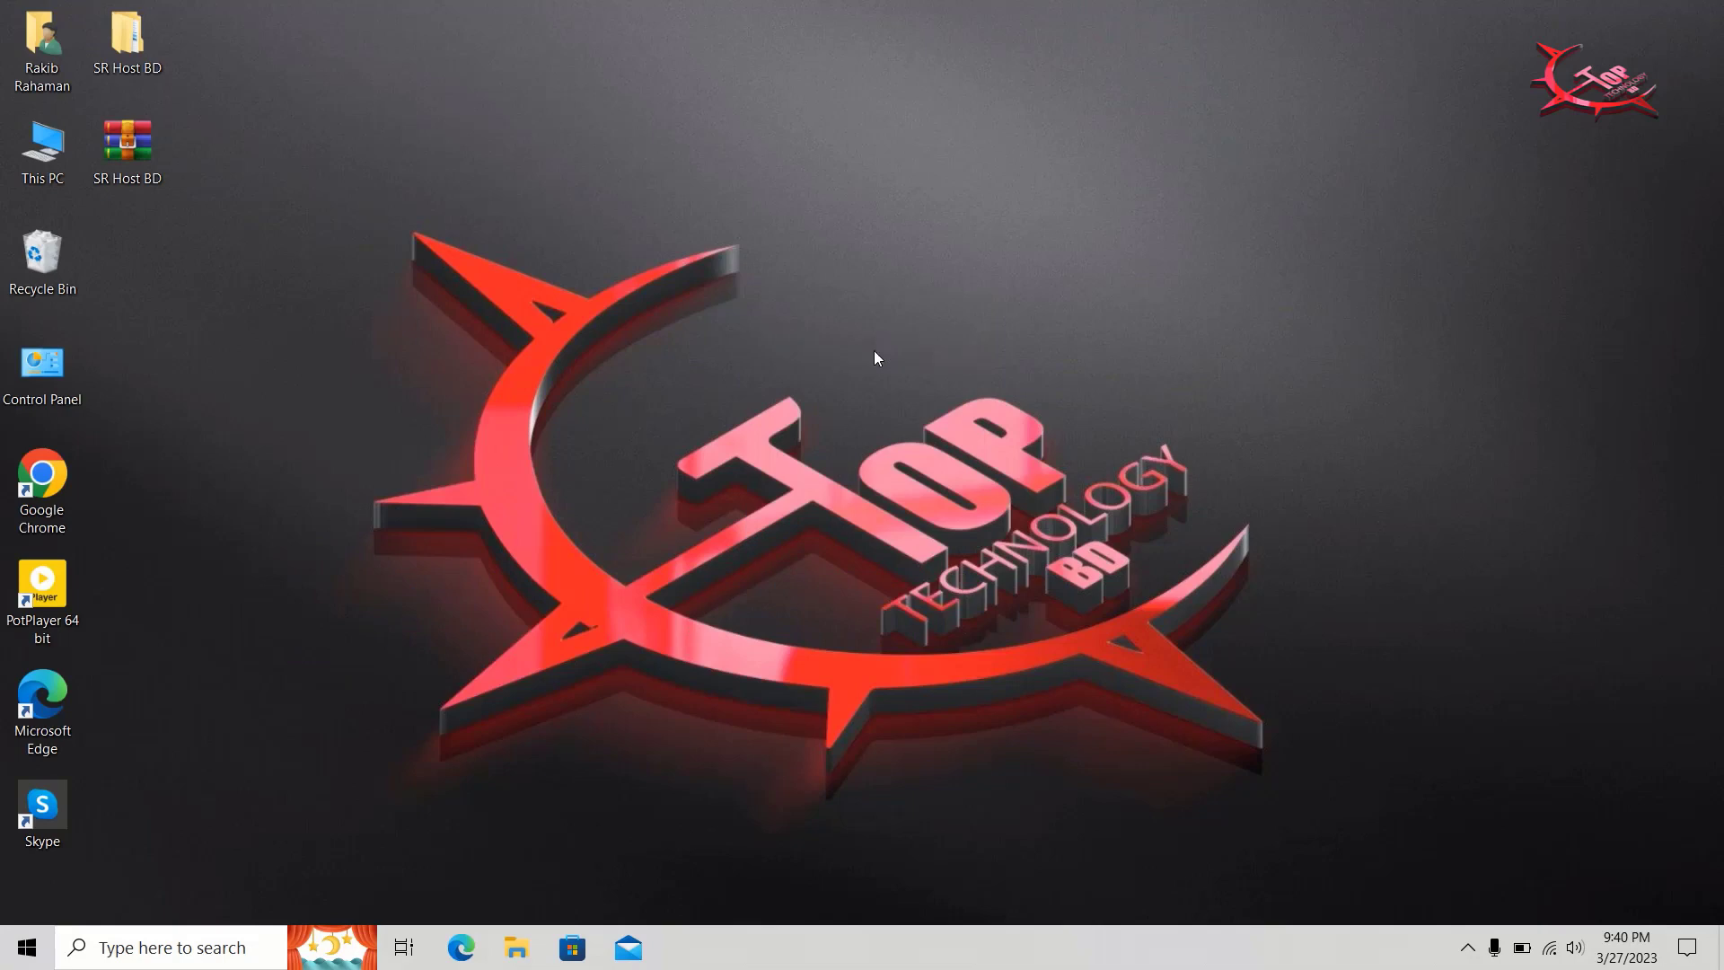
{"action": "right_click", "coordinate": [875, 351]}
{"action": "left_click", "coordinate": [950, 420]}
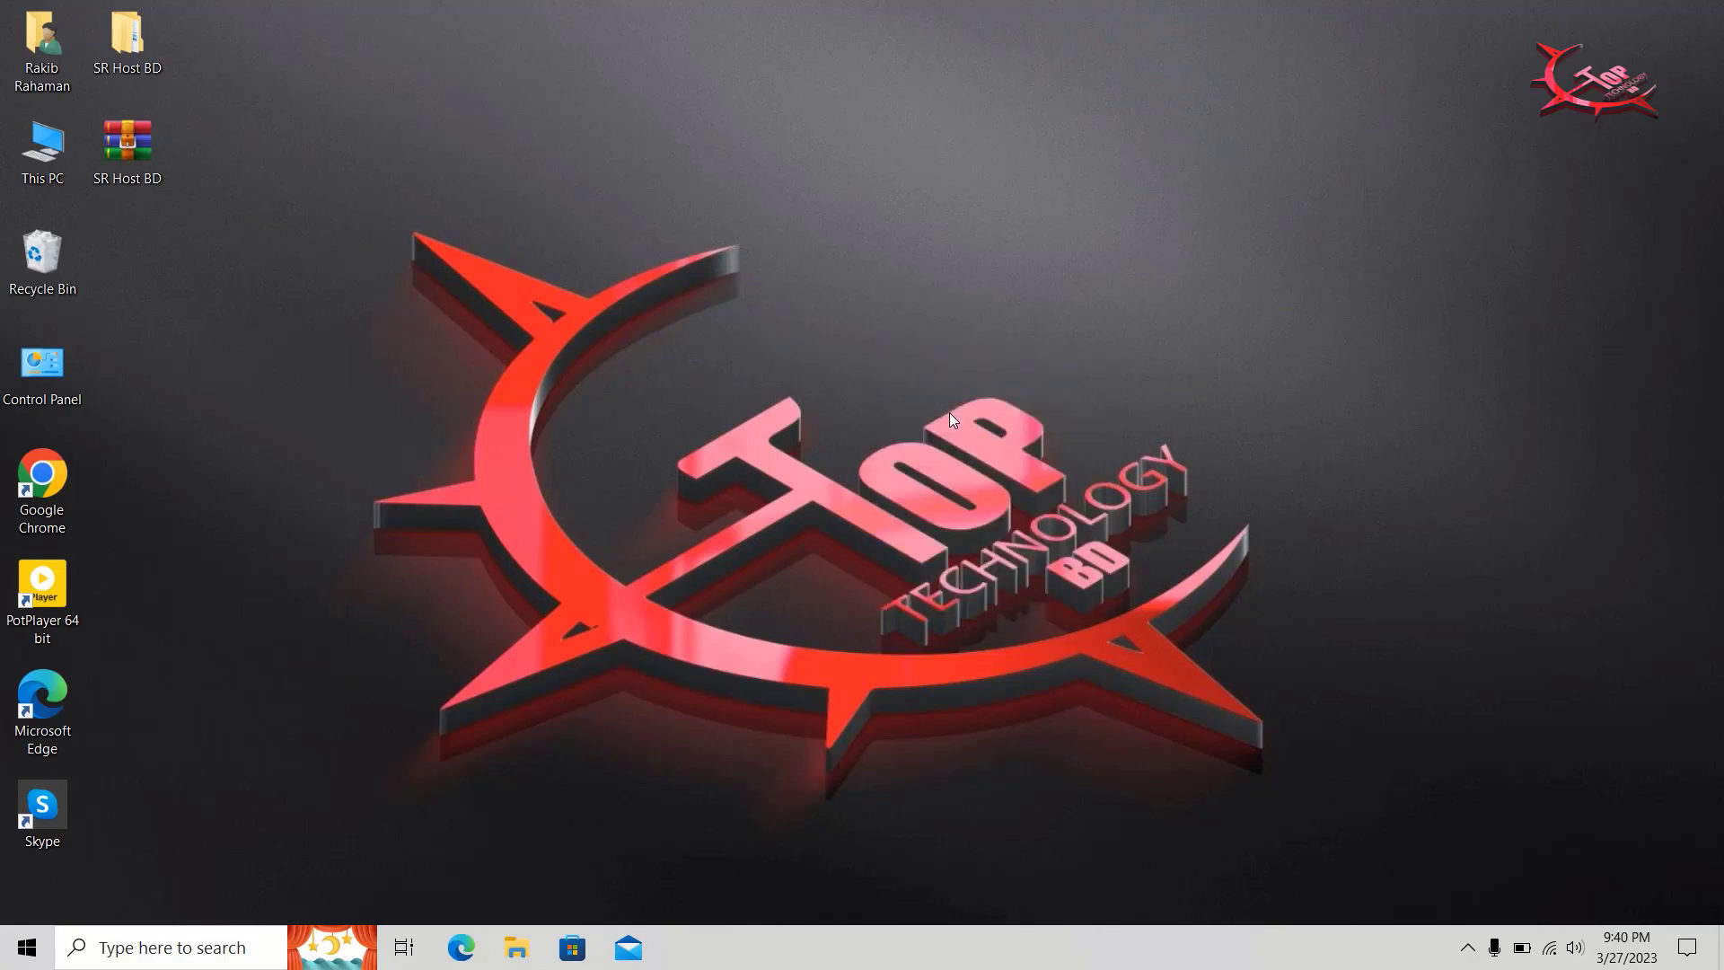